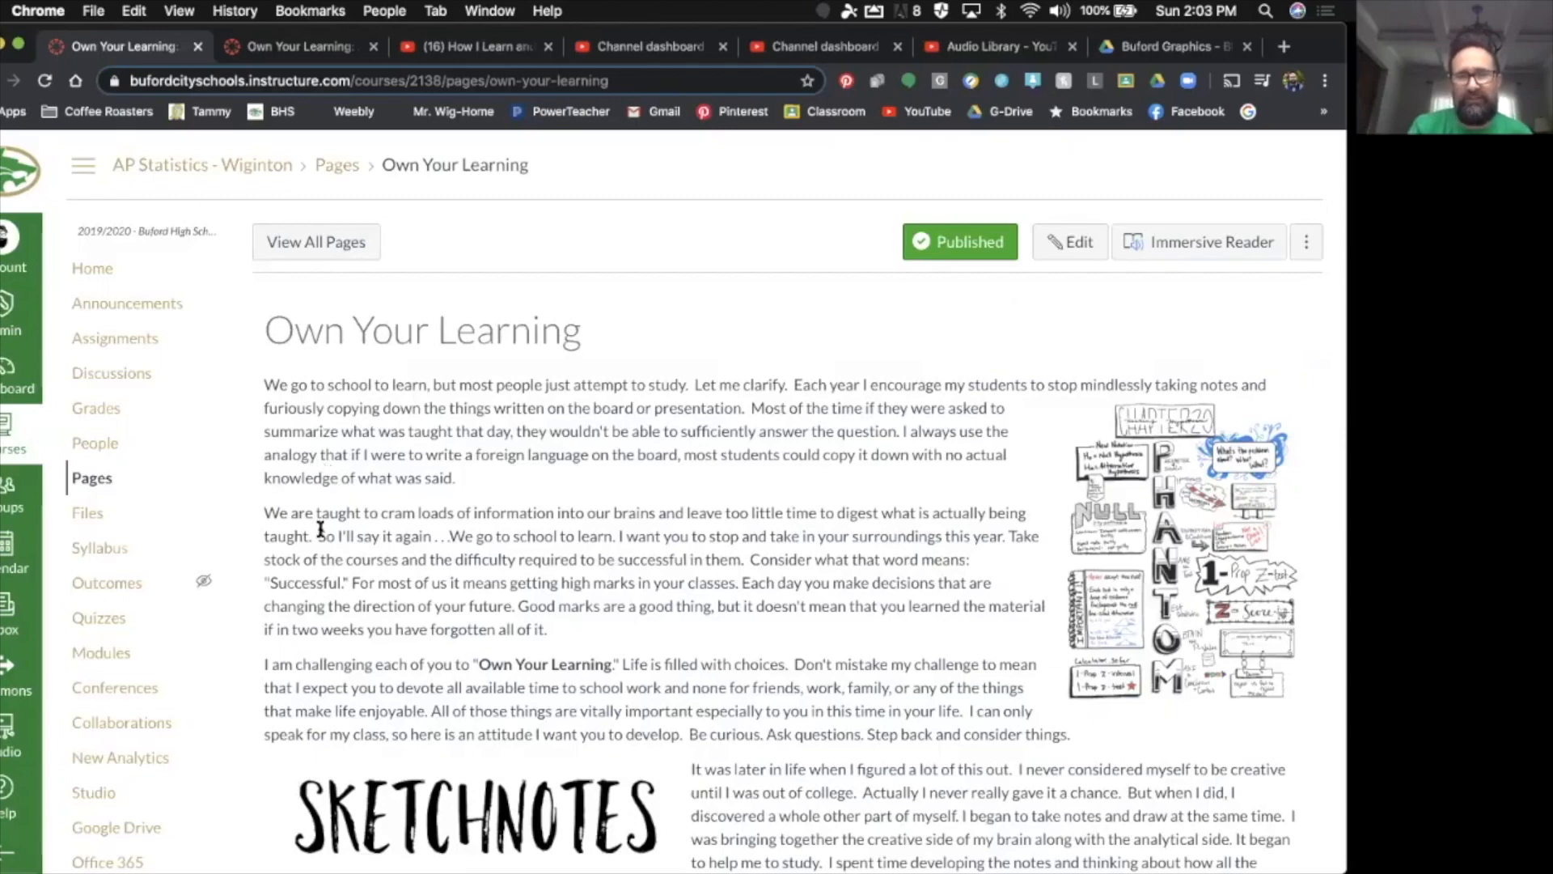
Examine how the images, text and embedded video are laid out on the Own Your Learning page
scroll(588, 639, "down", 5)
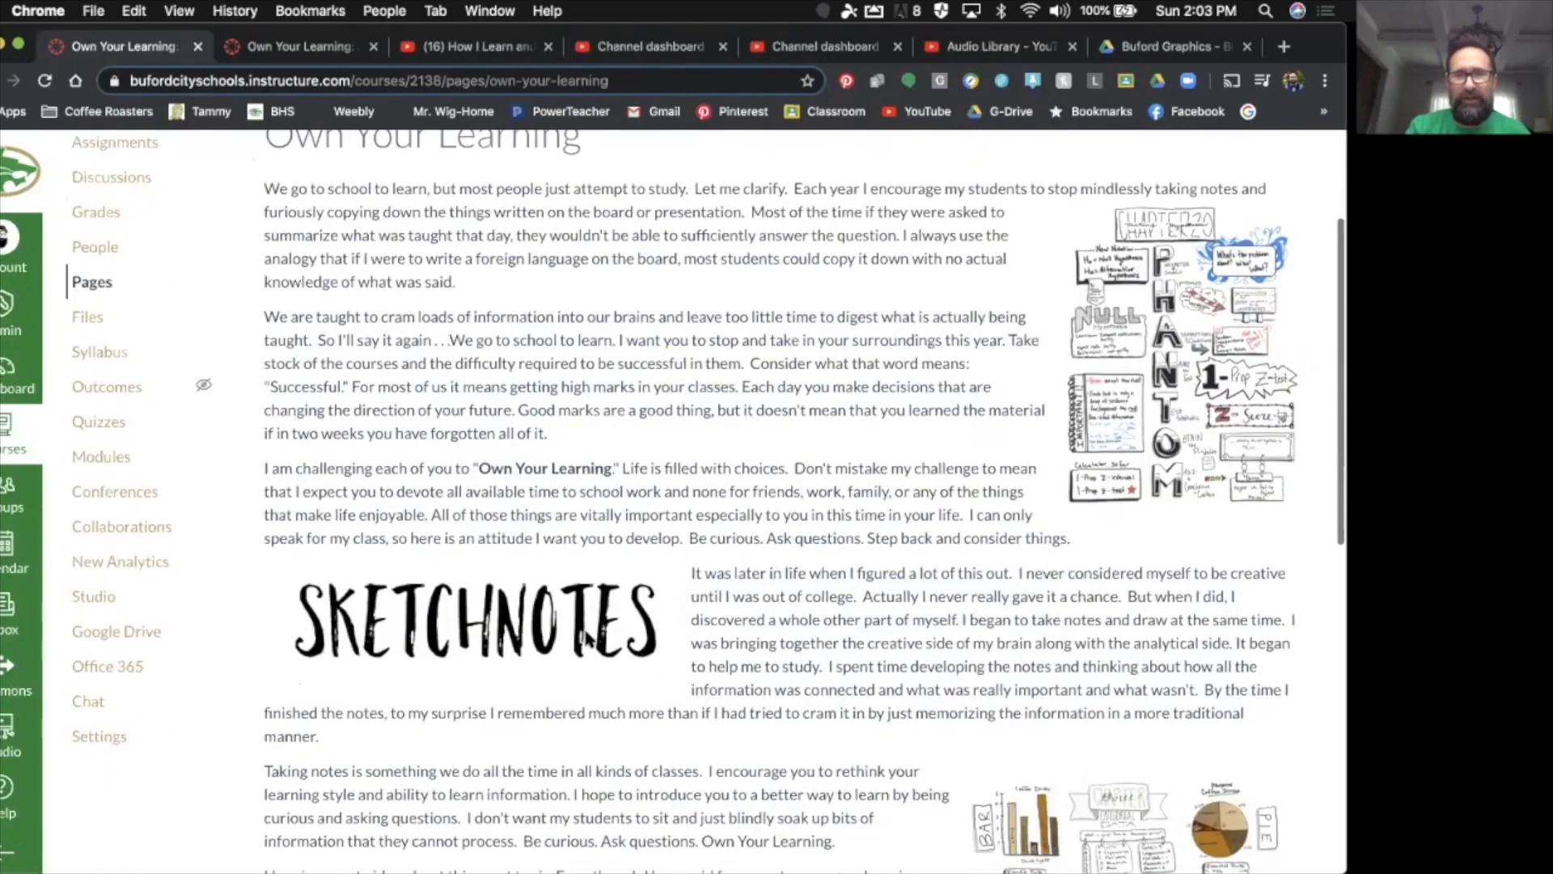
scroll(586, 632, "down", 2)
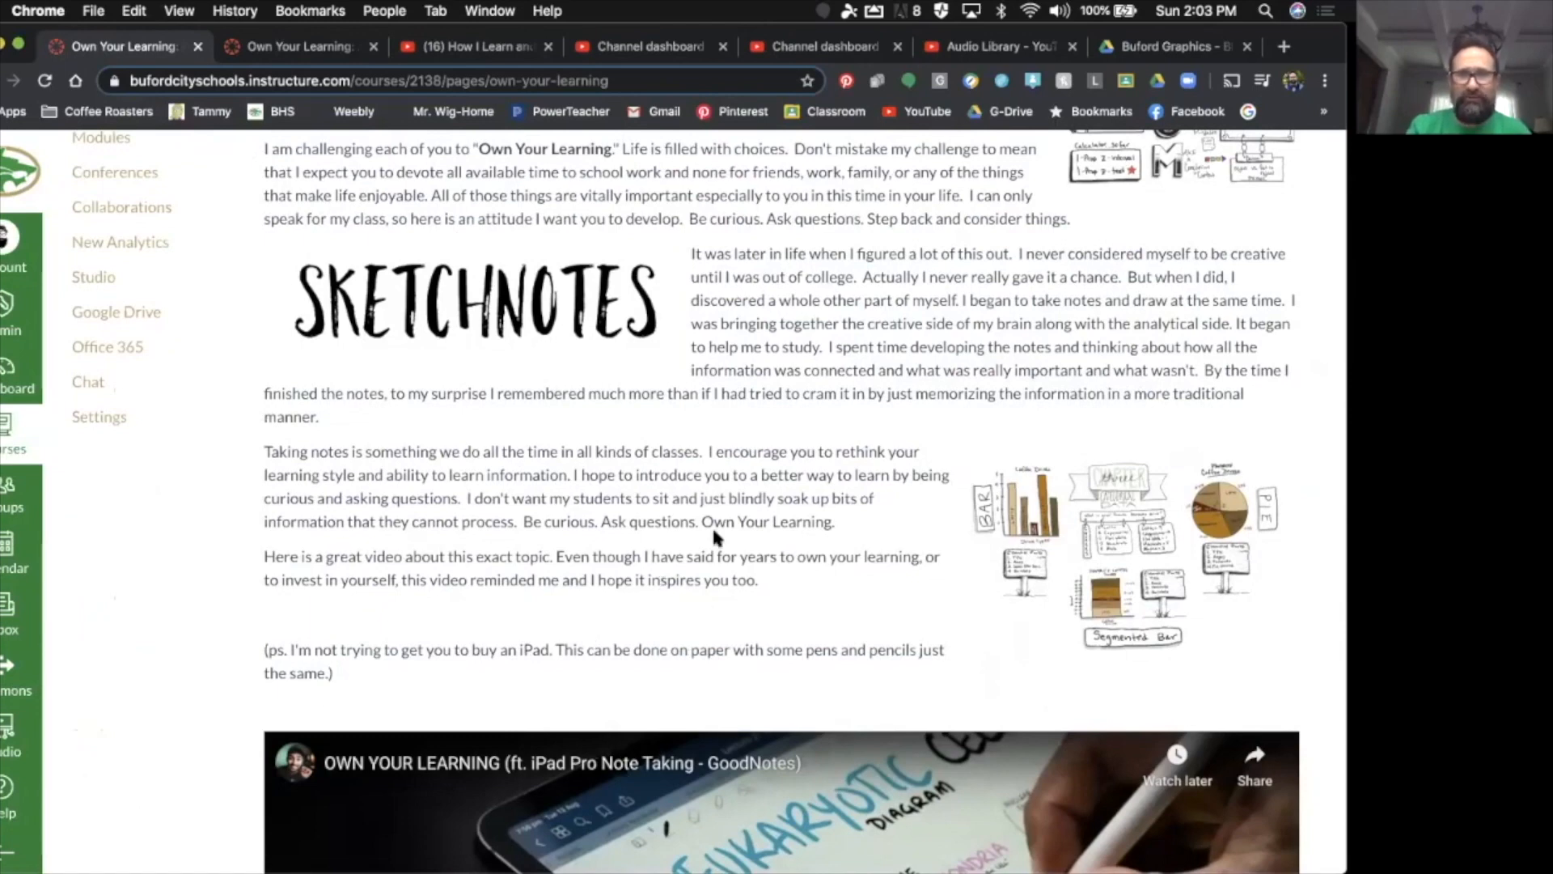
scroll(666, 374, "up", 4)
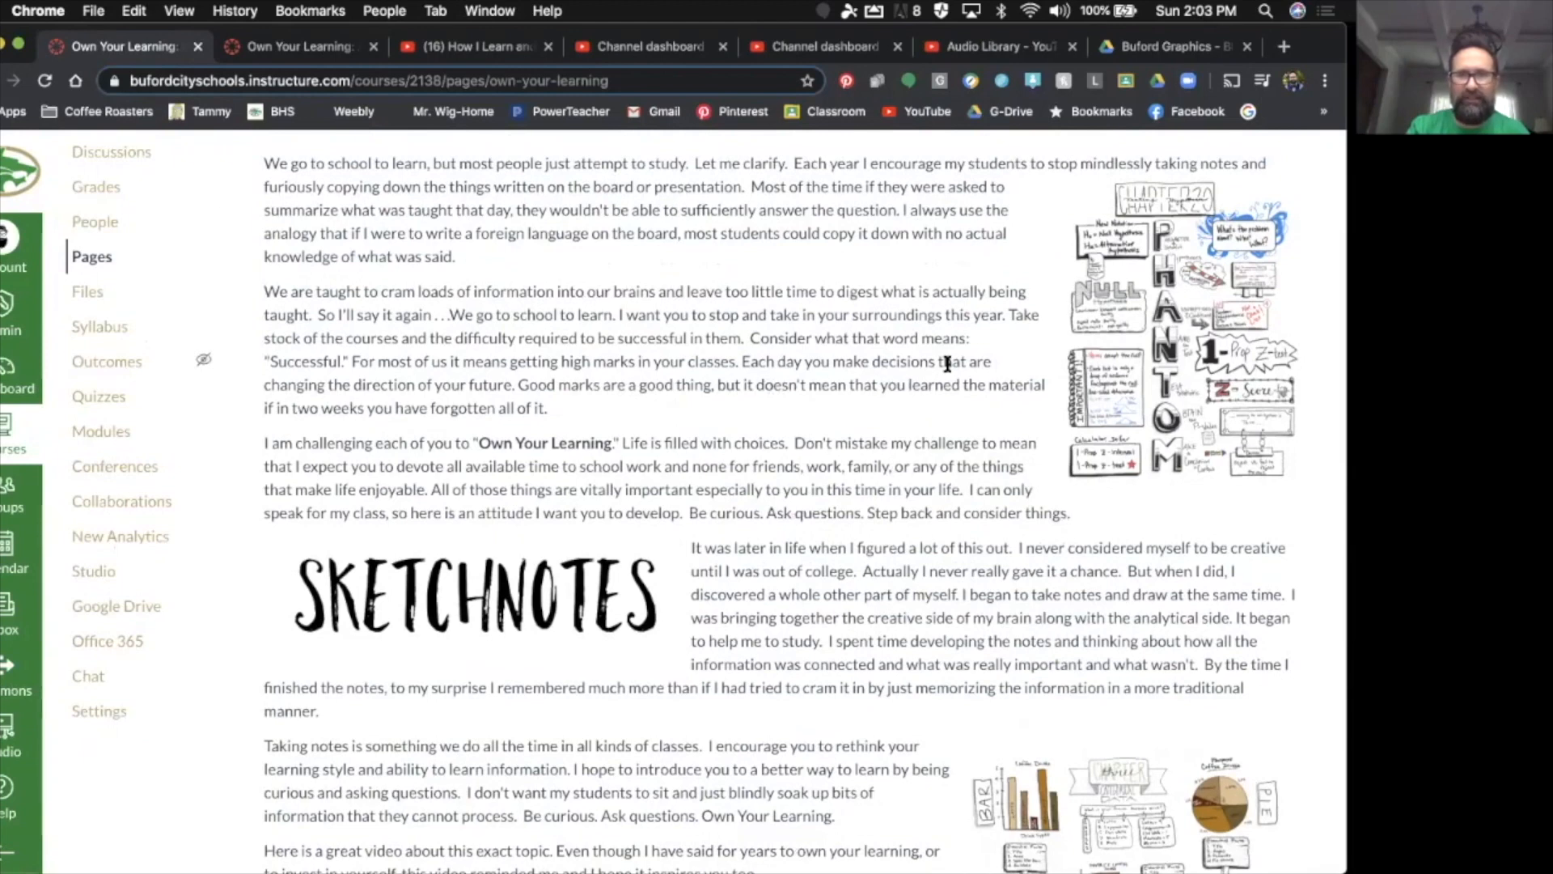
scroll(947, 364, "up", 1)
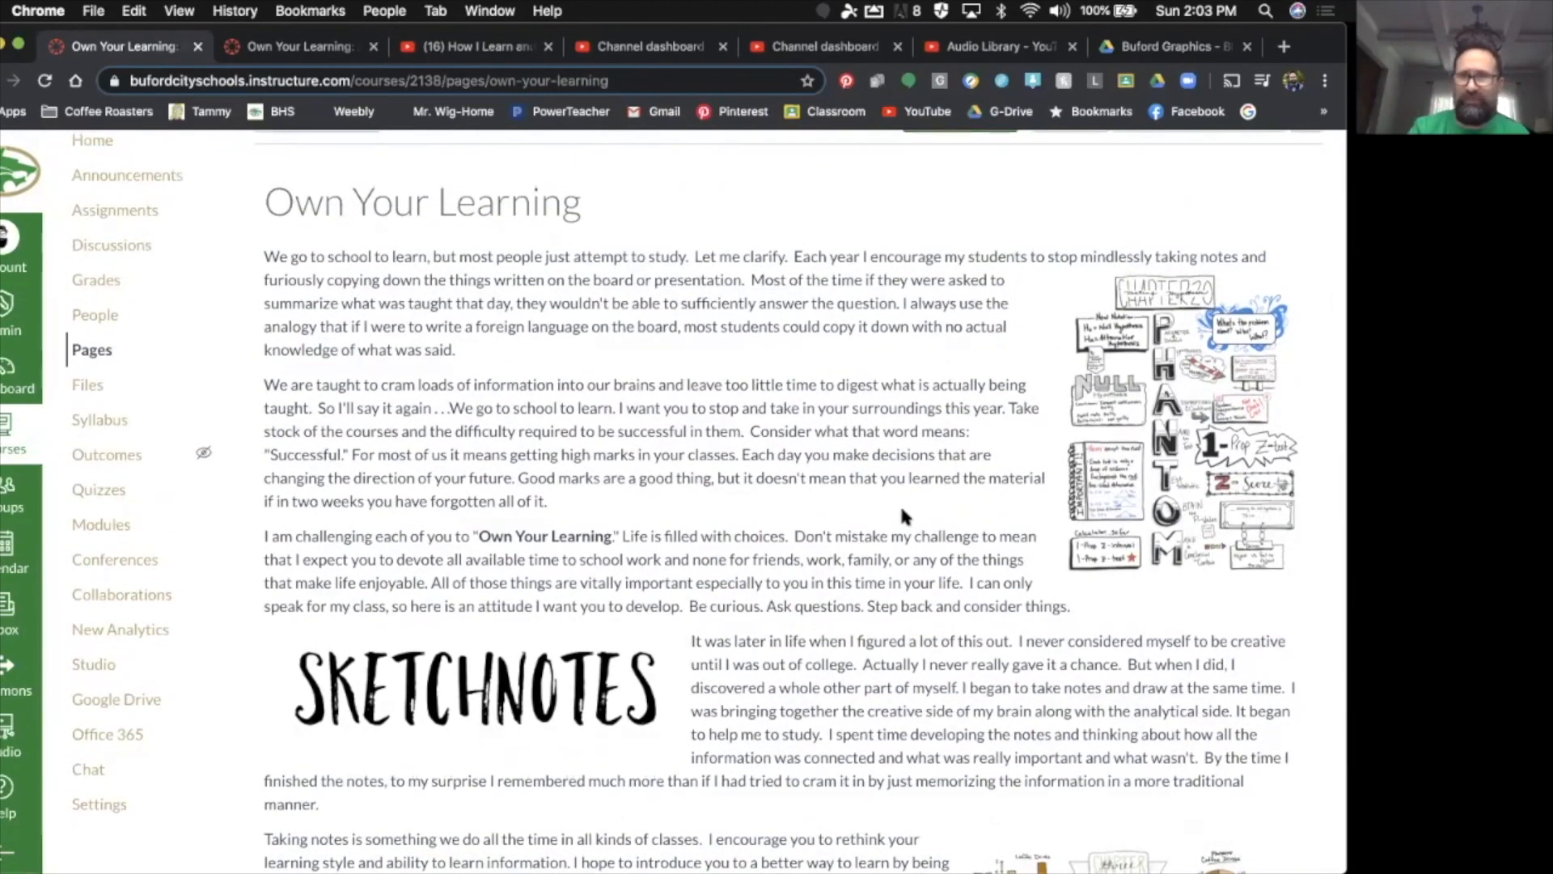
scroll(902, 511, "down", 7)
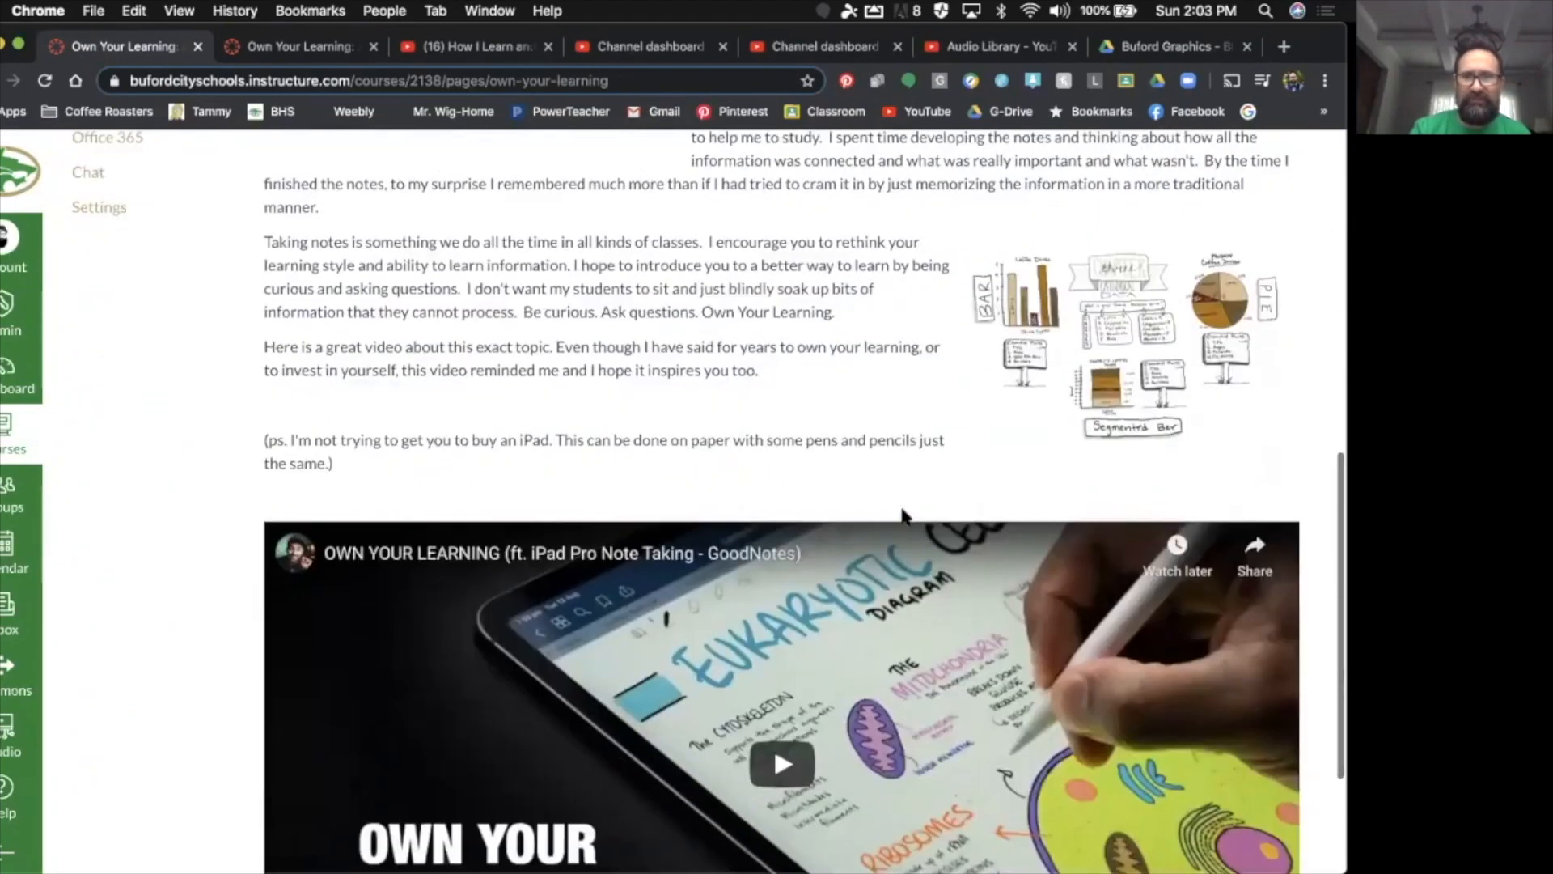
scroll(902, 510, "down", 2)
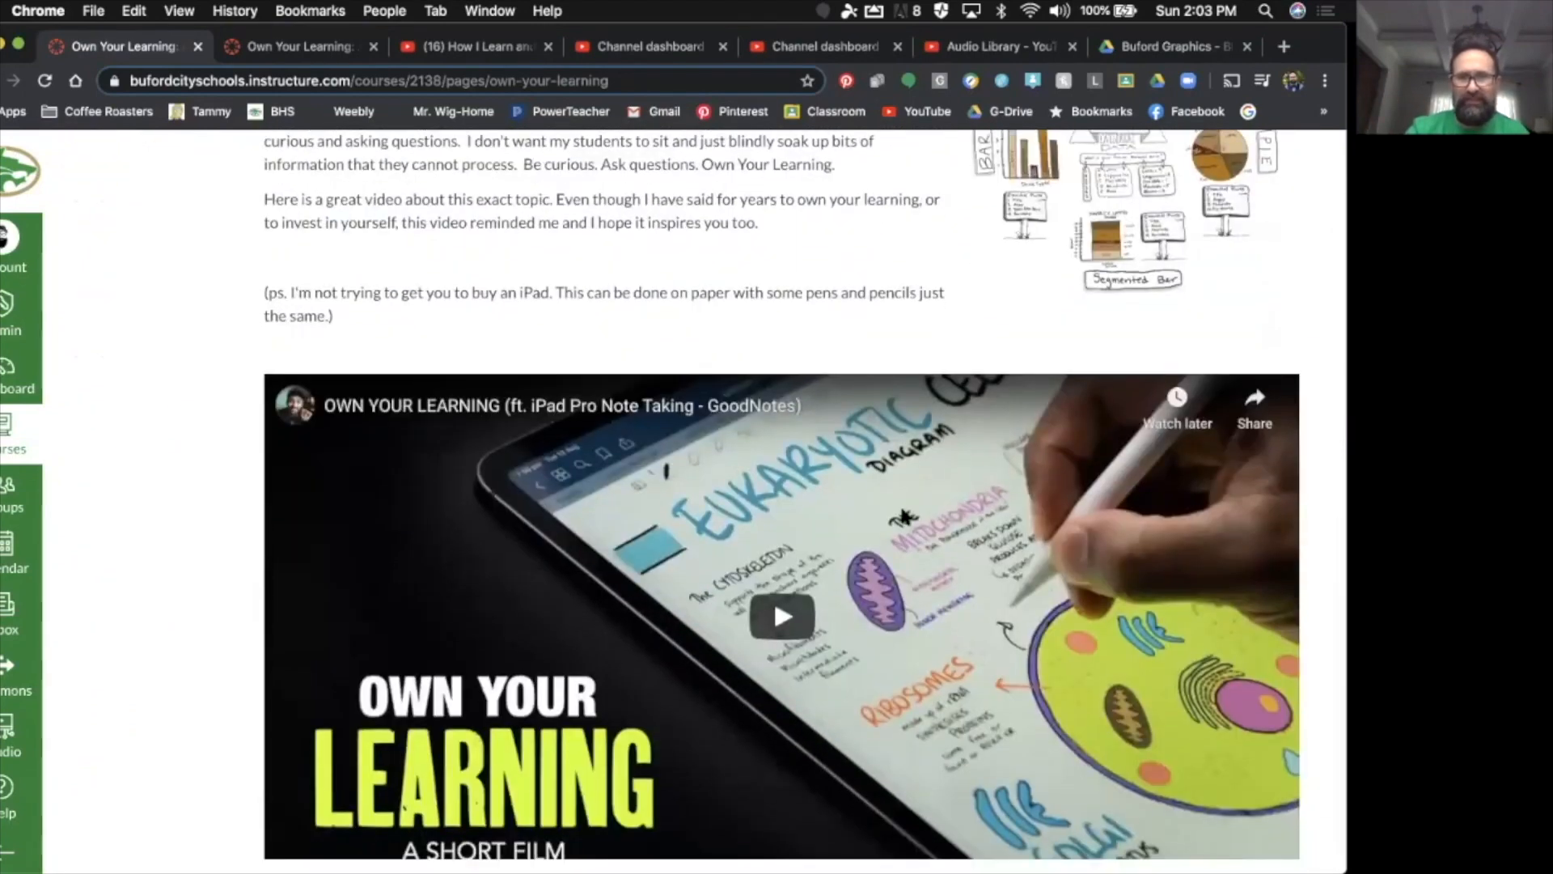
scroll(899, 503, "up", 10)
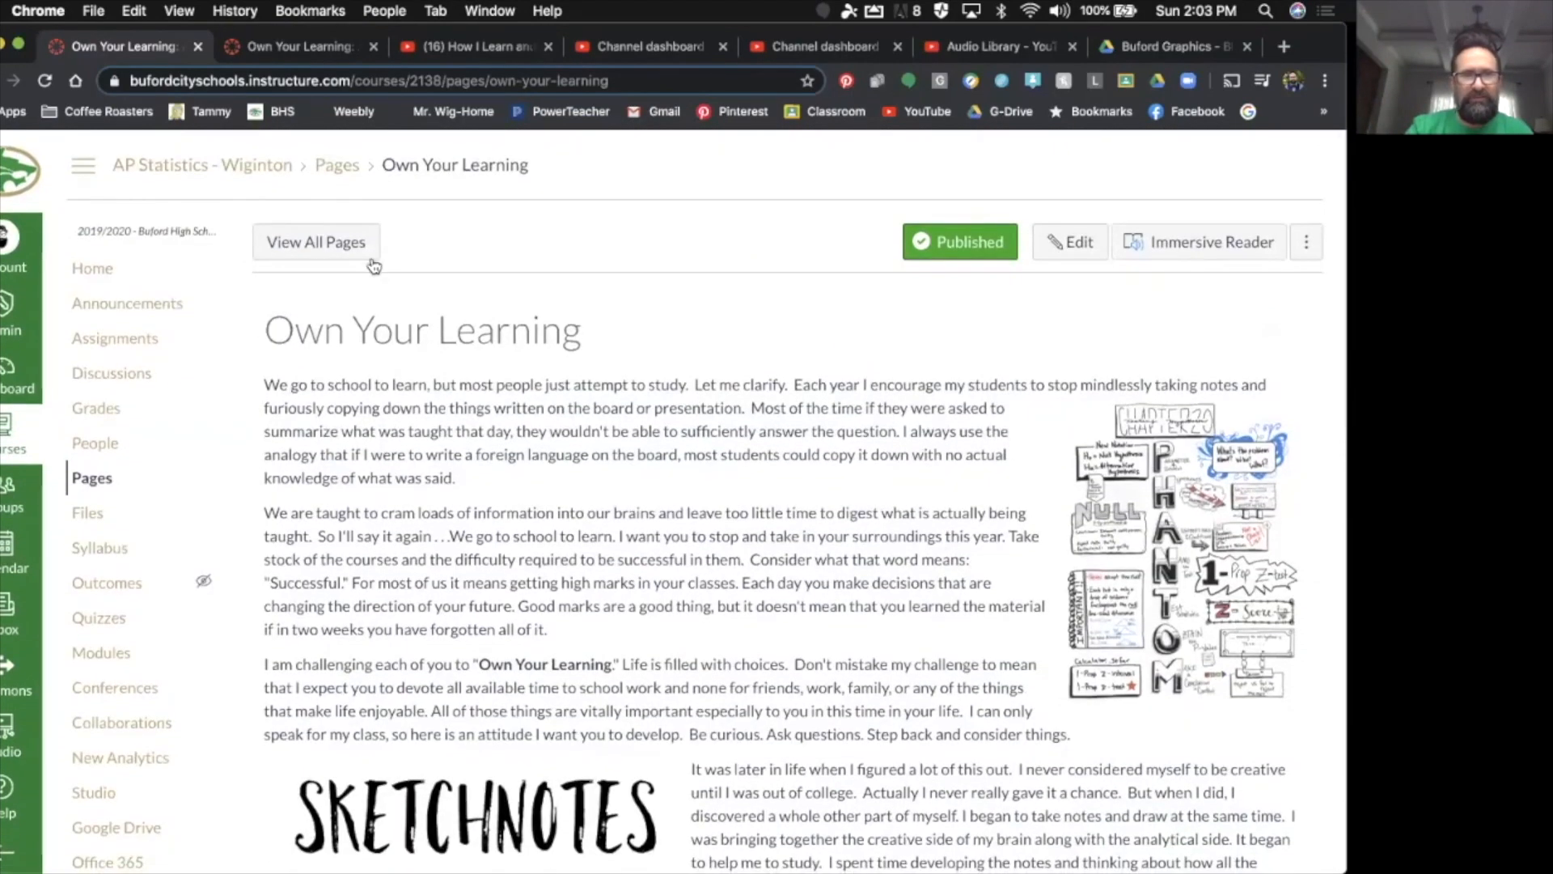
Open the Practice Page from the course's list of pages for editing
left_click(364, 249)
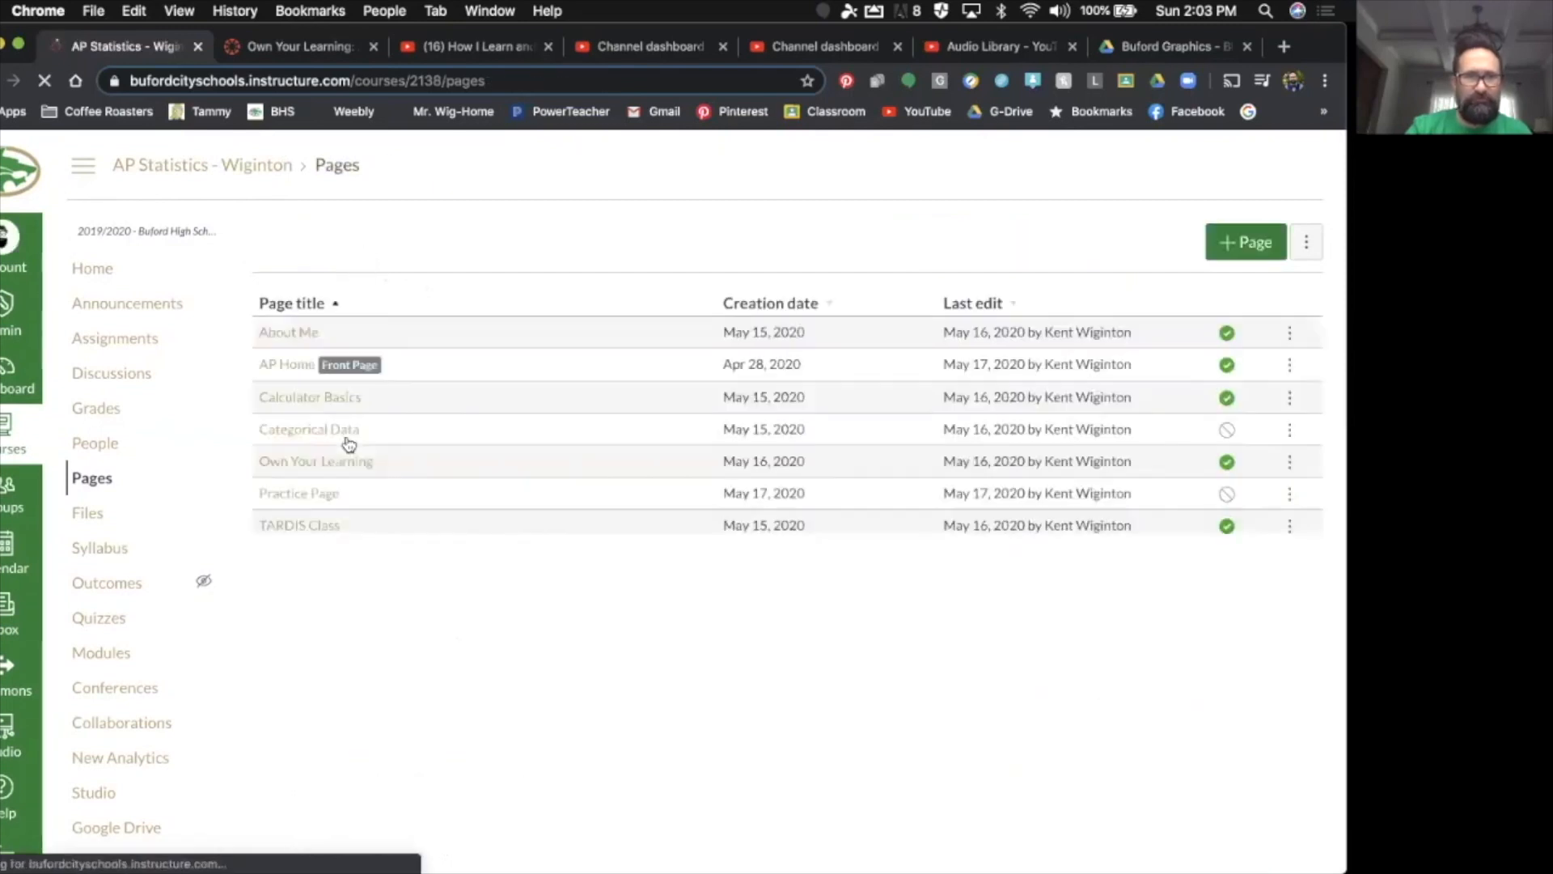
left_click(334, 495)
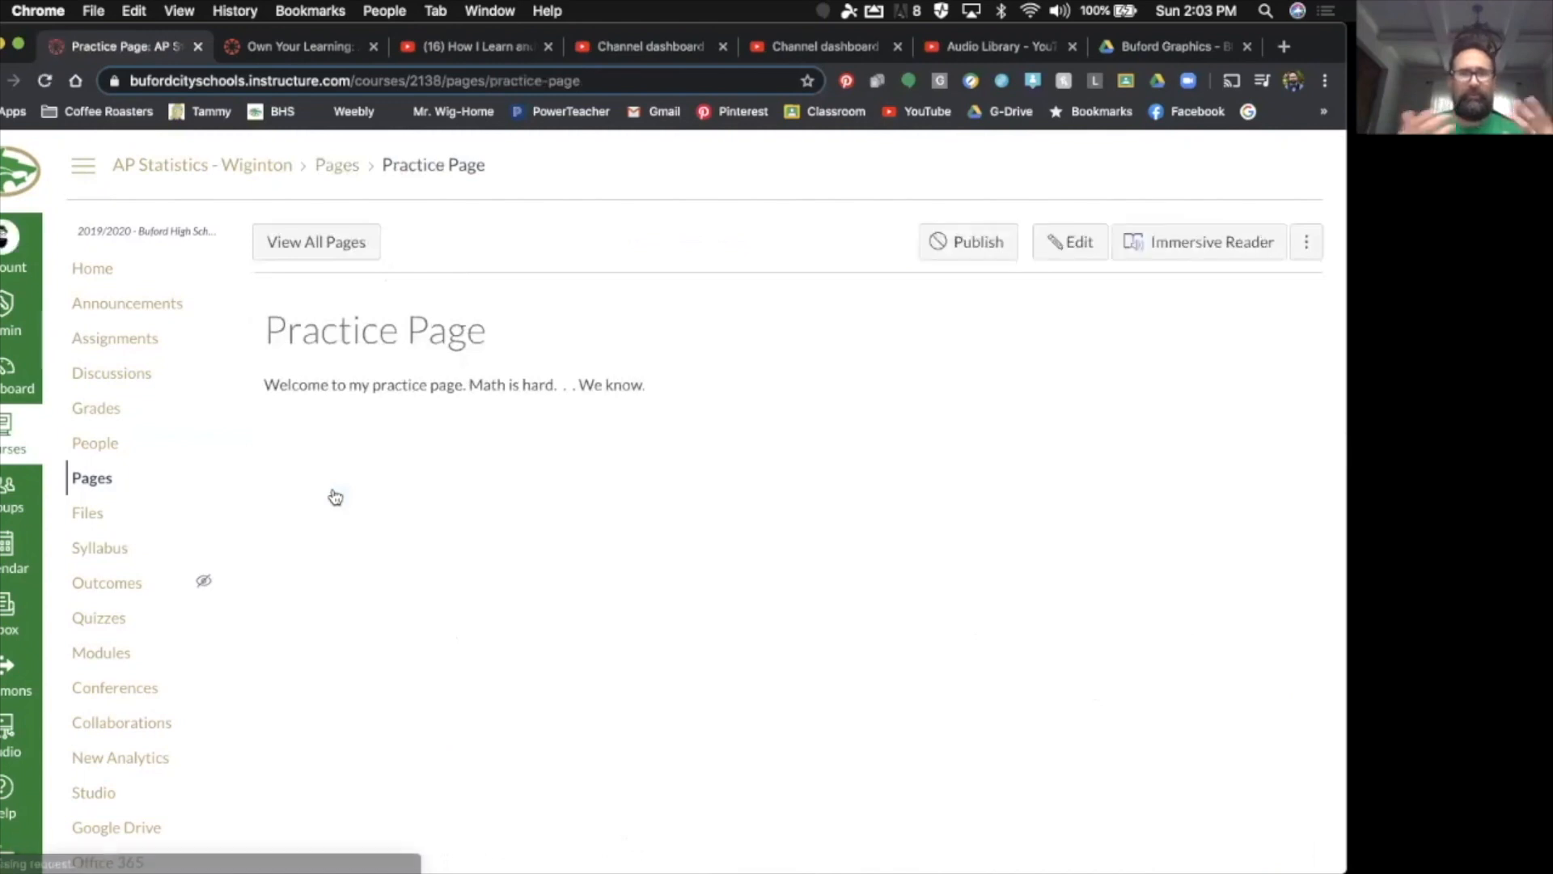
left_click(1071, 246)
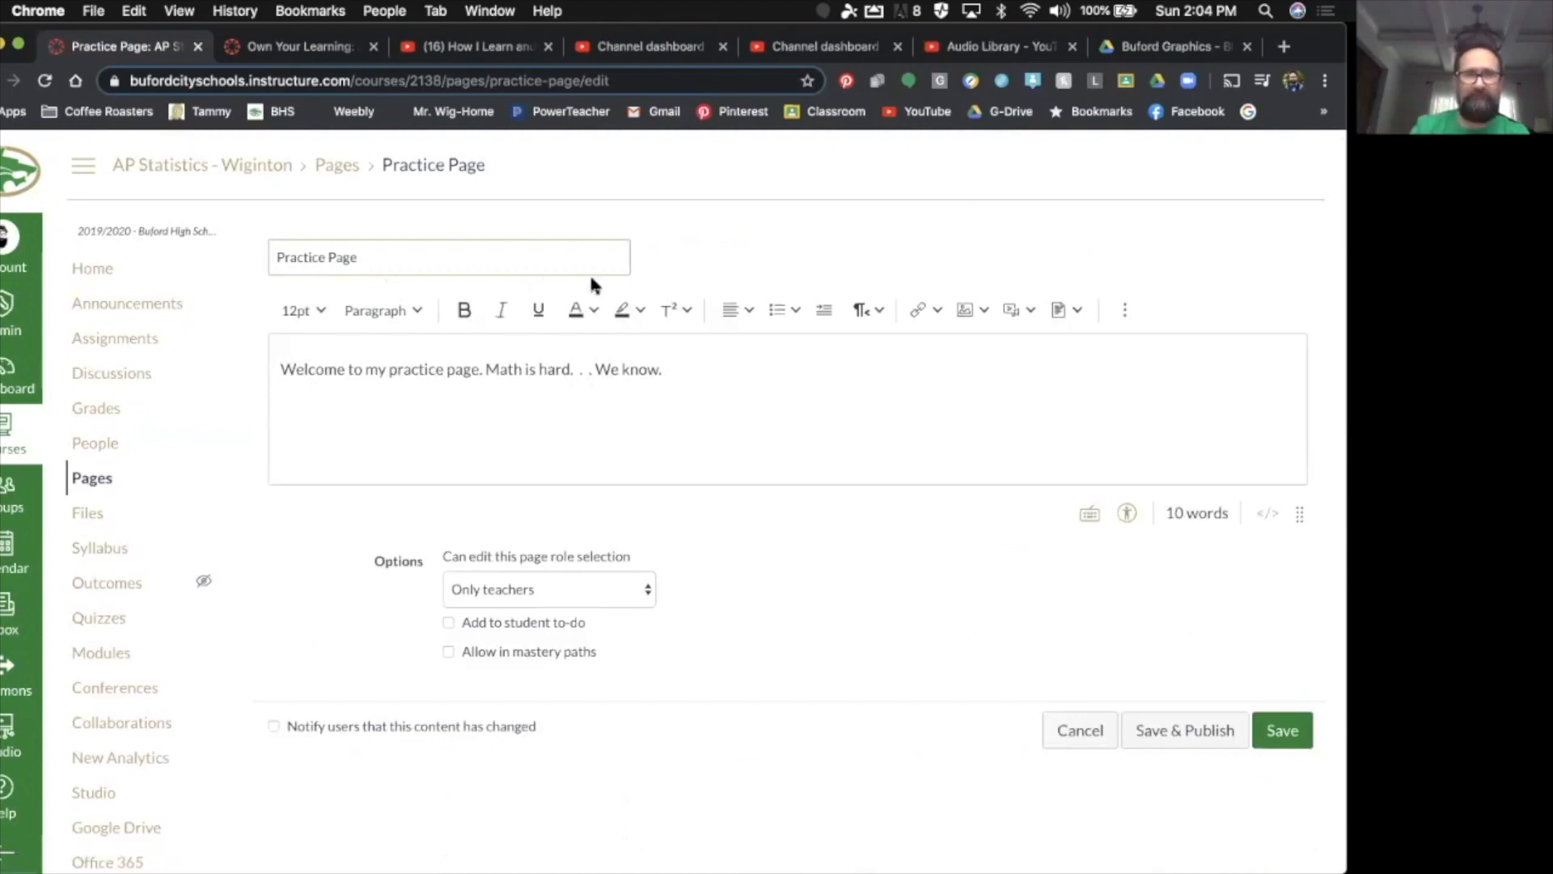
Upload math-maths.jpg from the computer and insert it before the "Welcome to my practice page" text
left_click(278, 369)
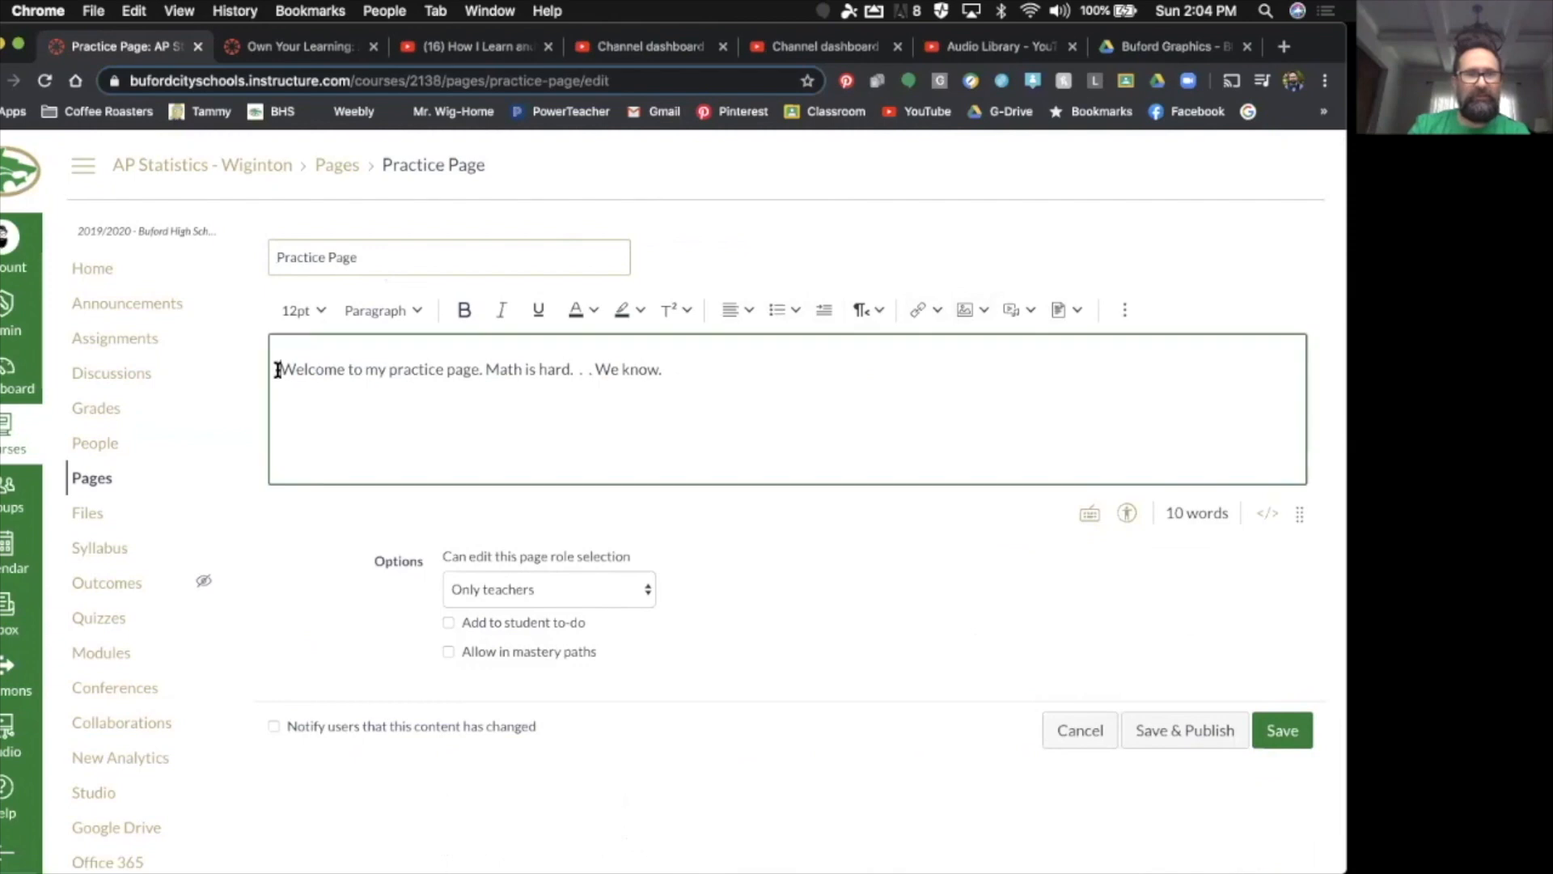
left_click(984, 309)
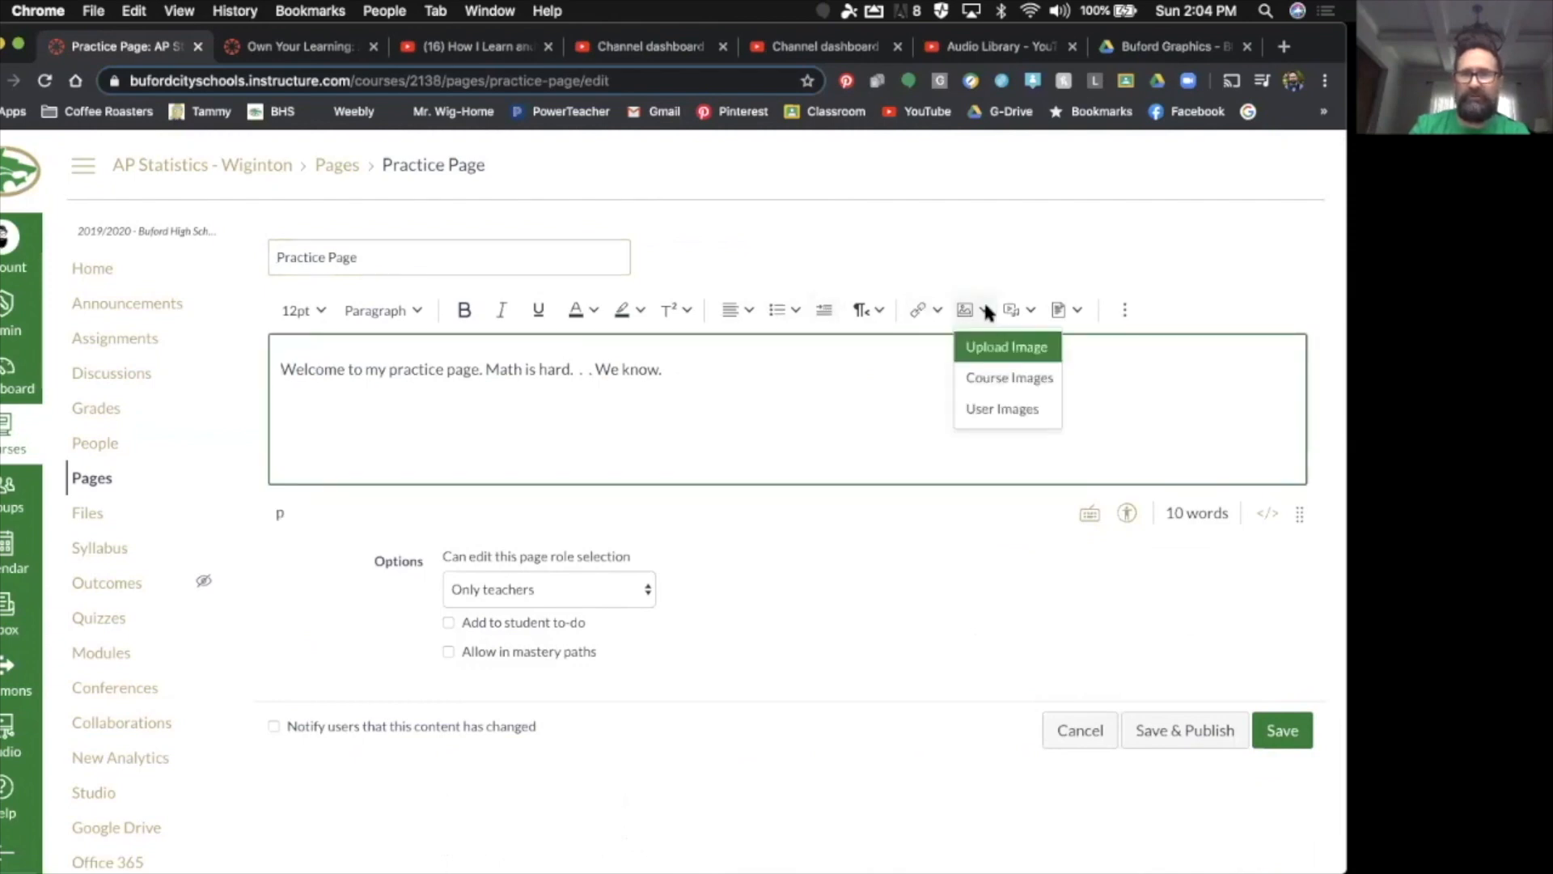
left_click(985, 346)
left_click(706, 461)
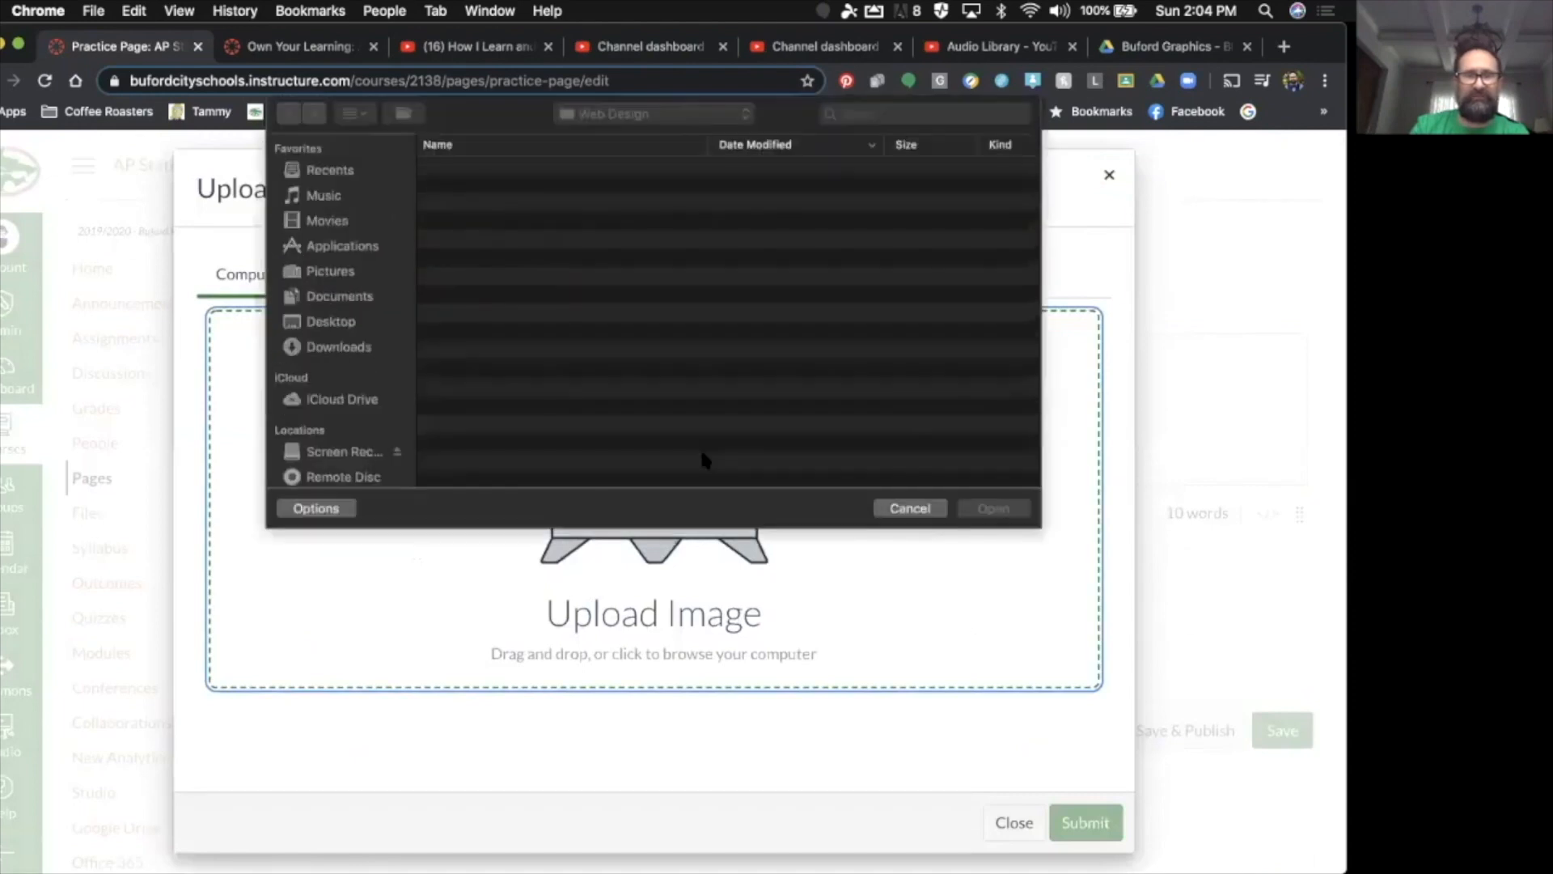
left_click(506, 243)
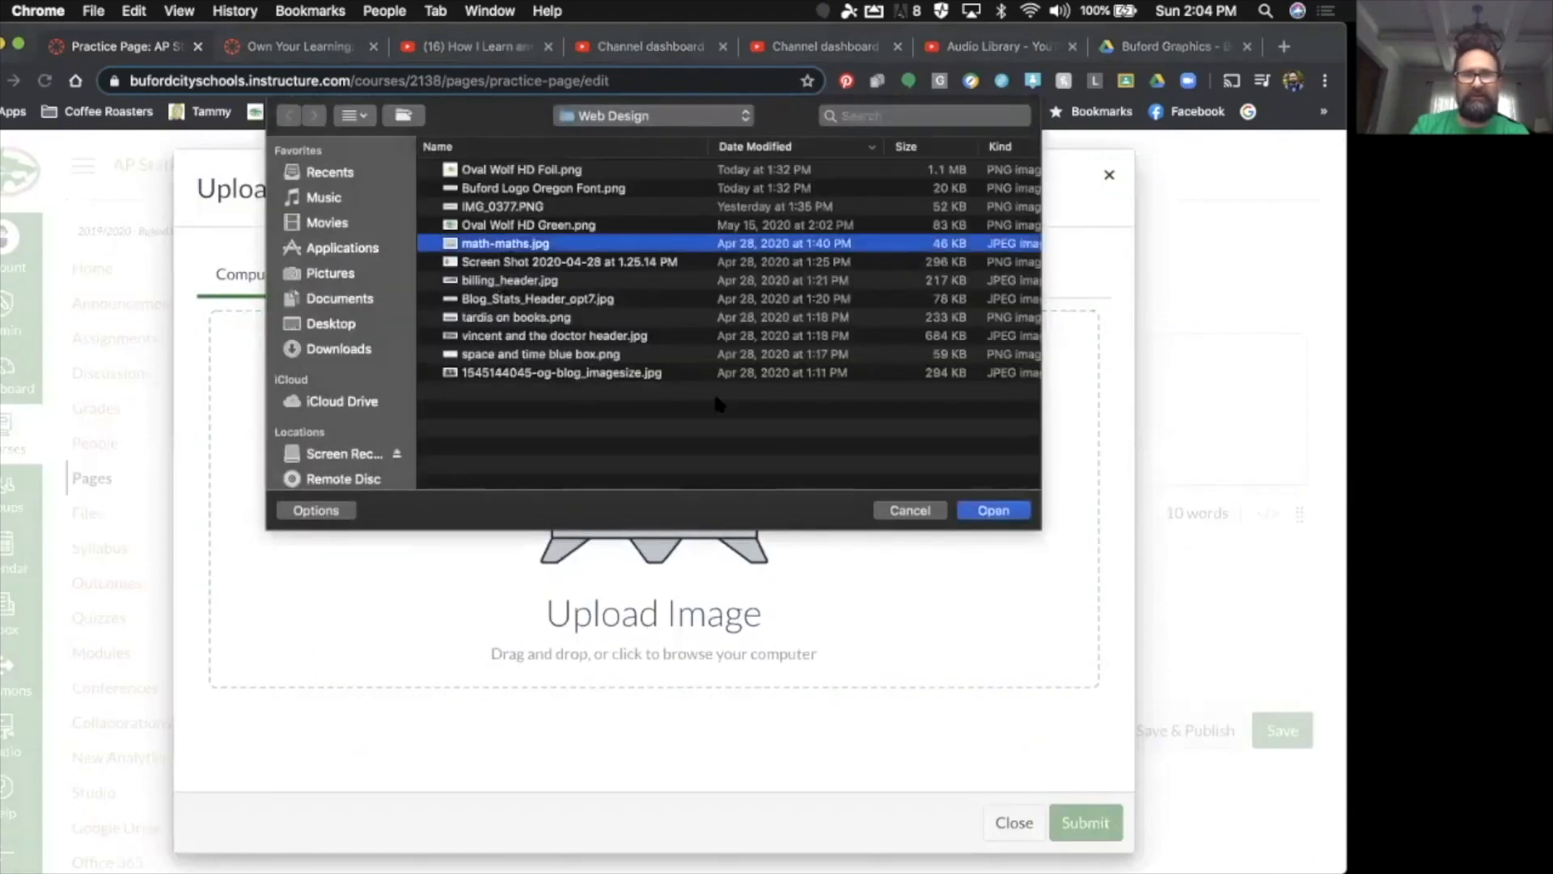
left_click(978, 505)
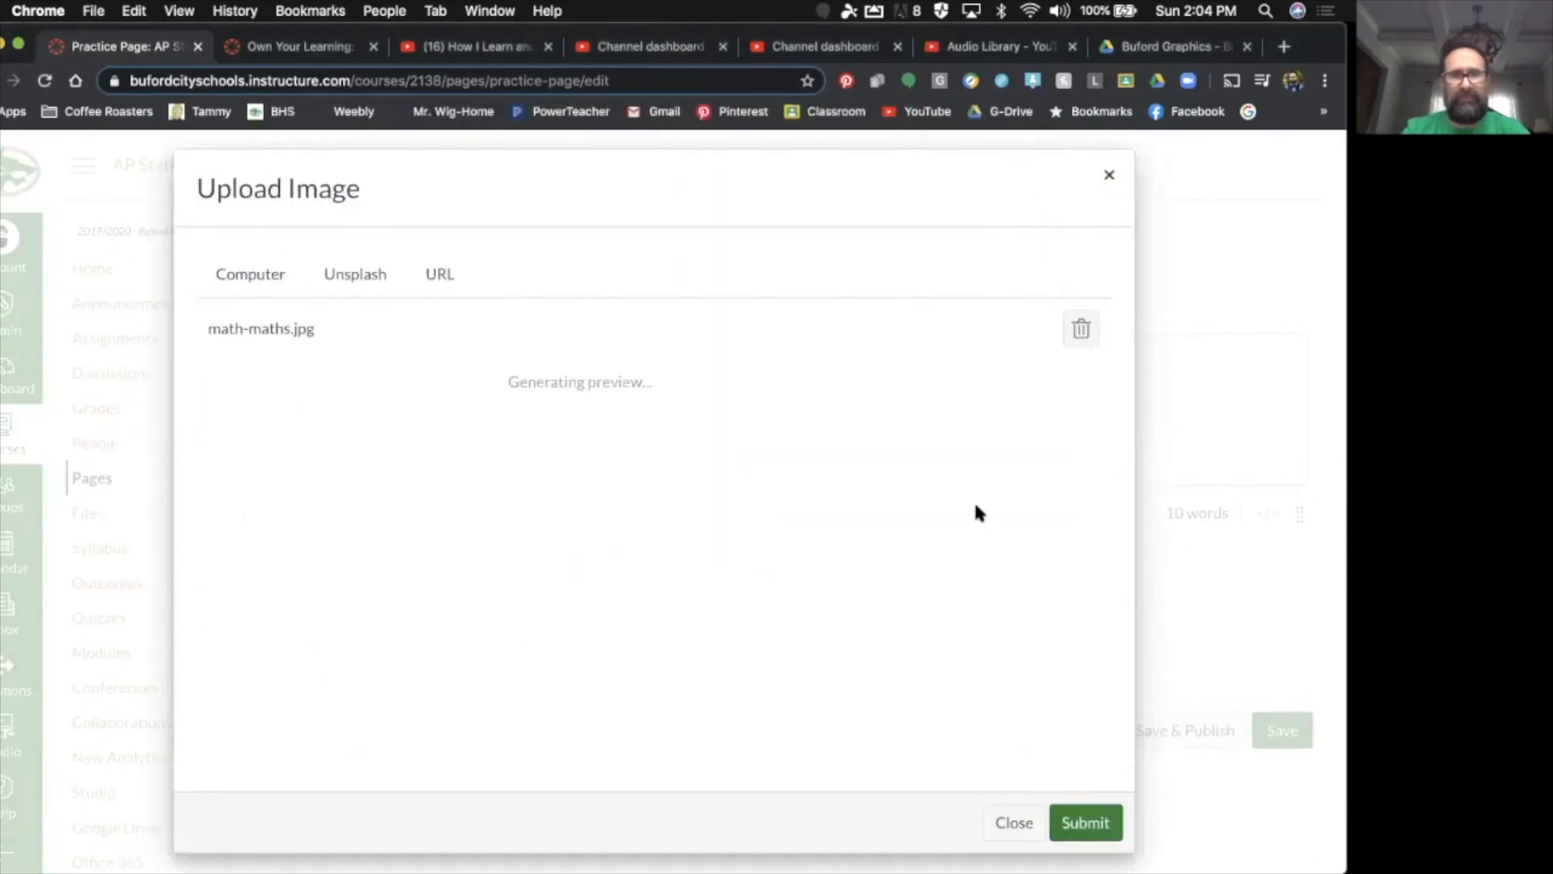
left_click(1086, 821)
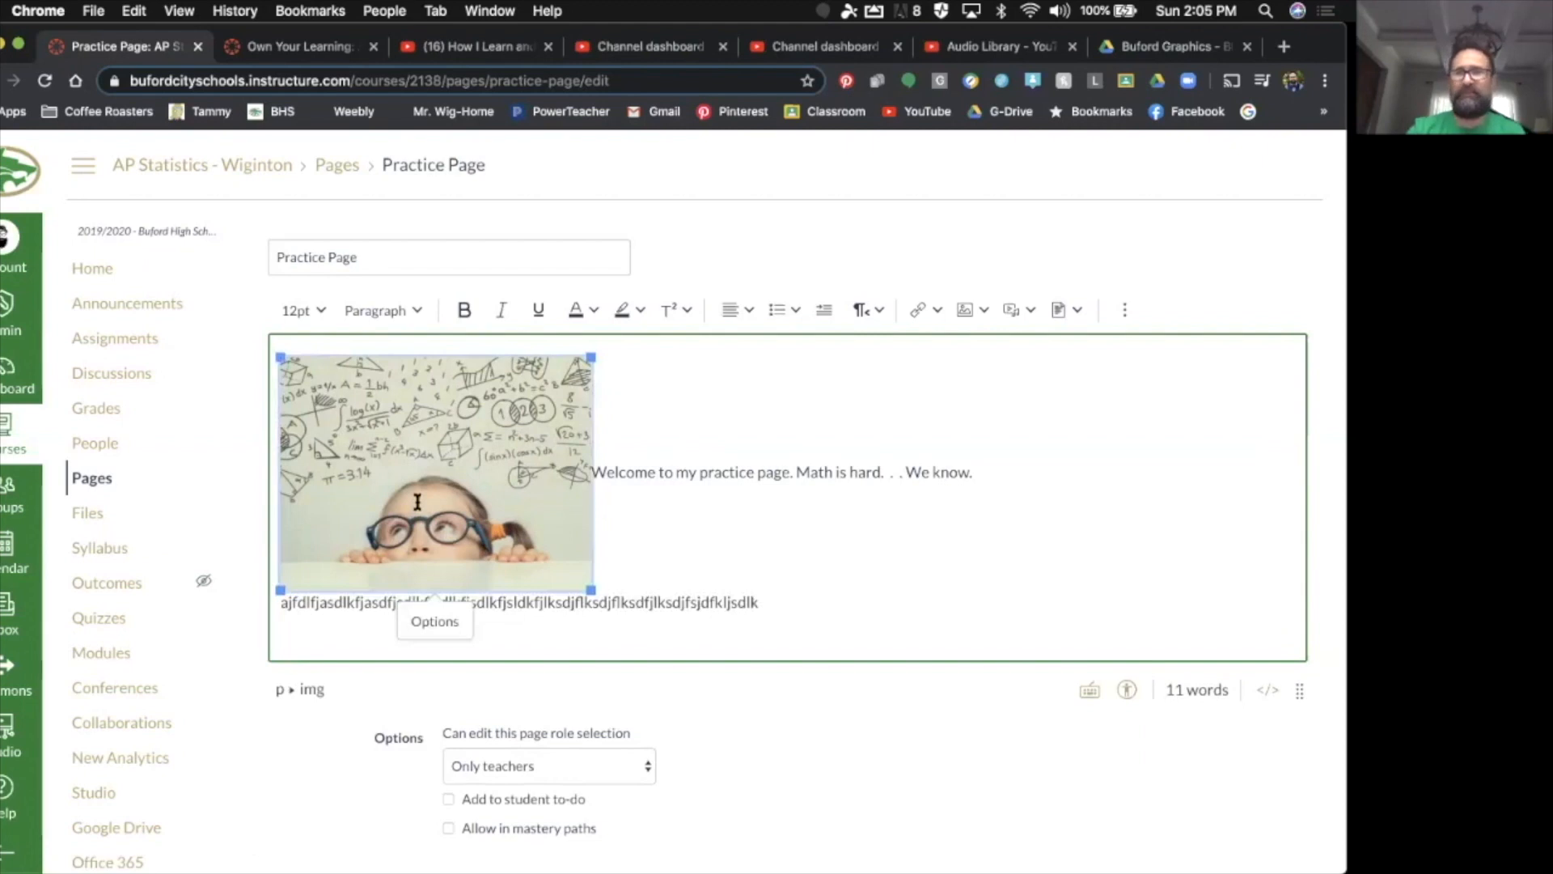
Try the Custom size in the math image's options, and set the size back to Medium
left_click(442, 623)
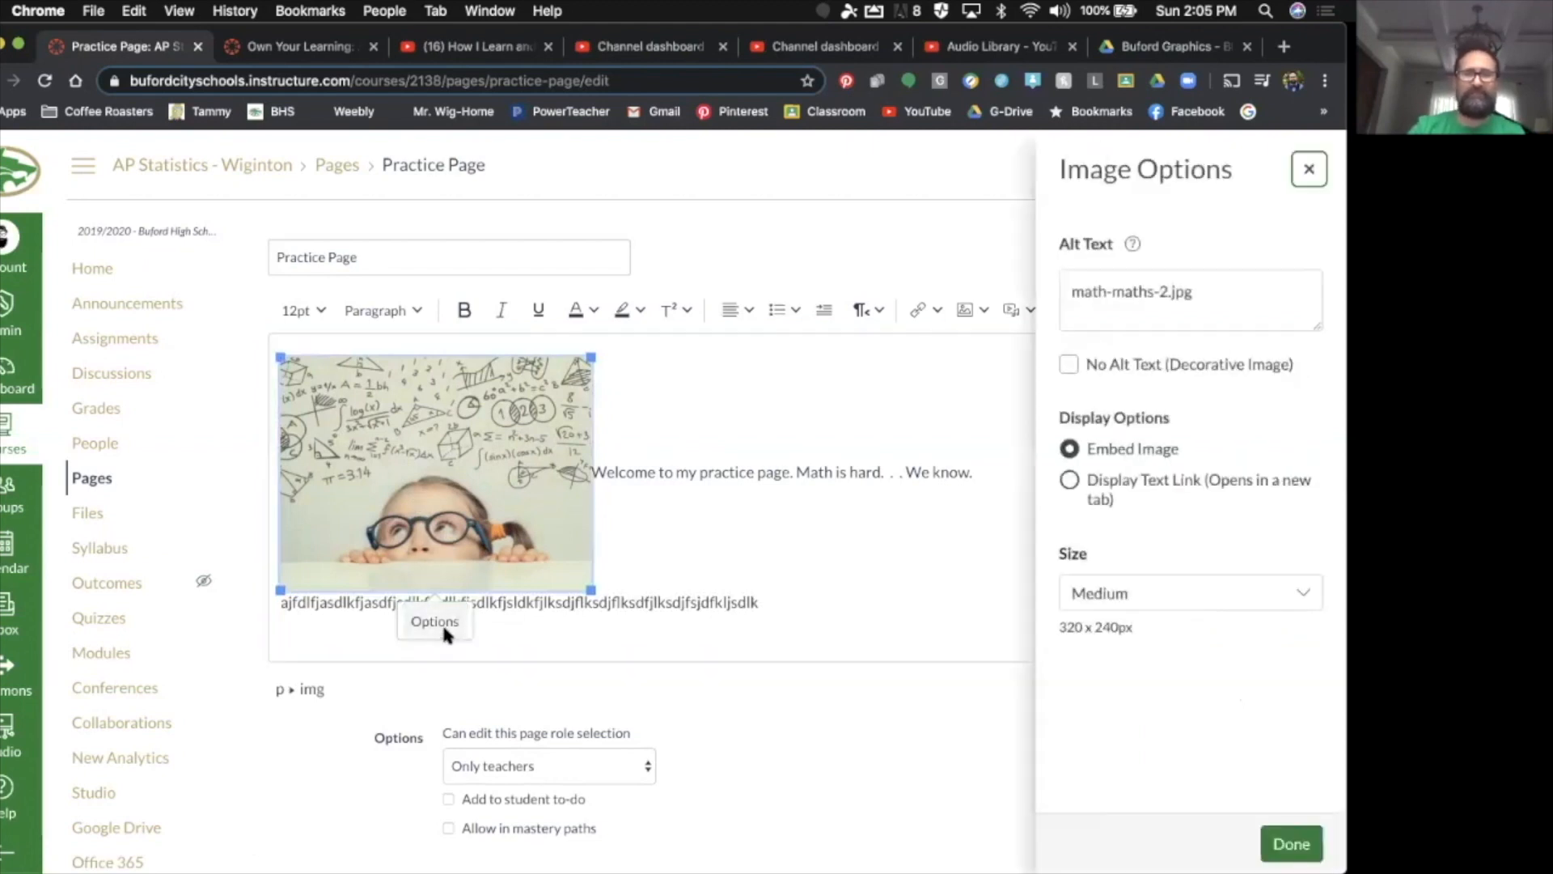
left_click(1199, 594)
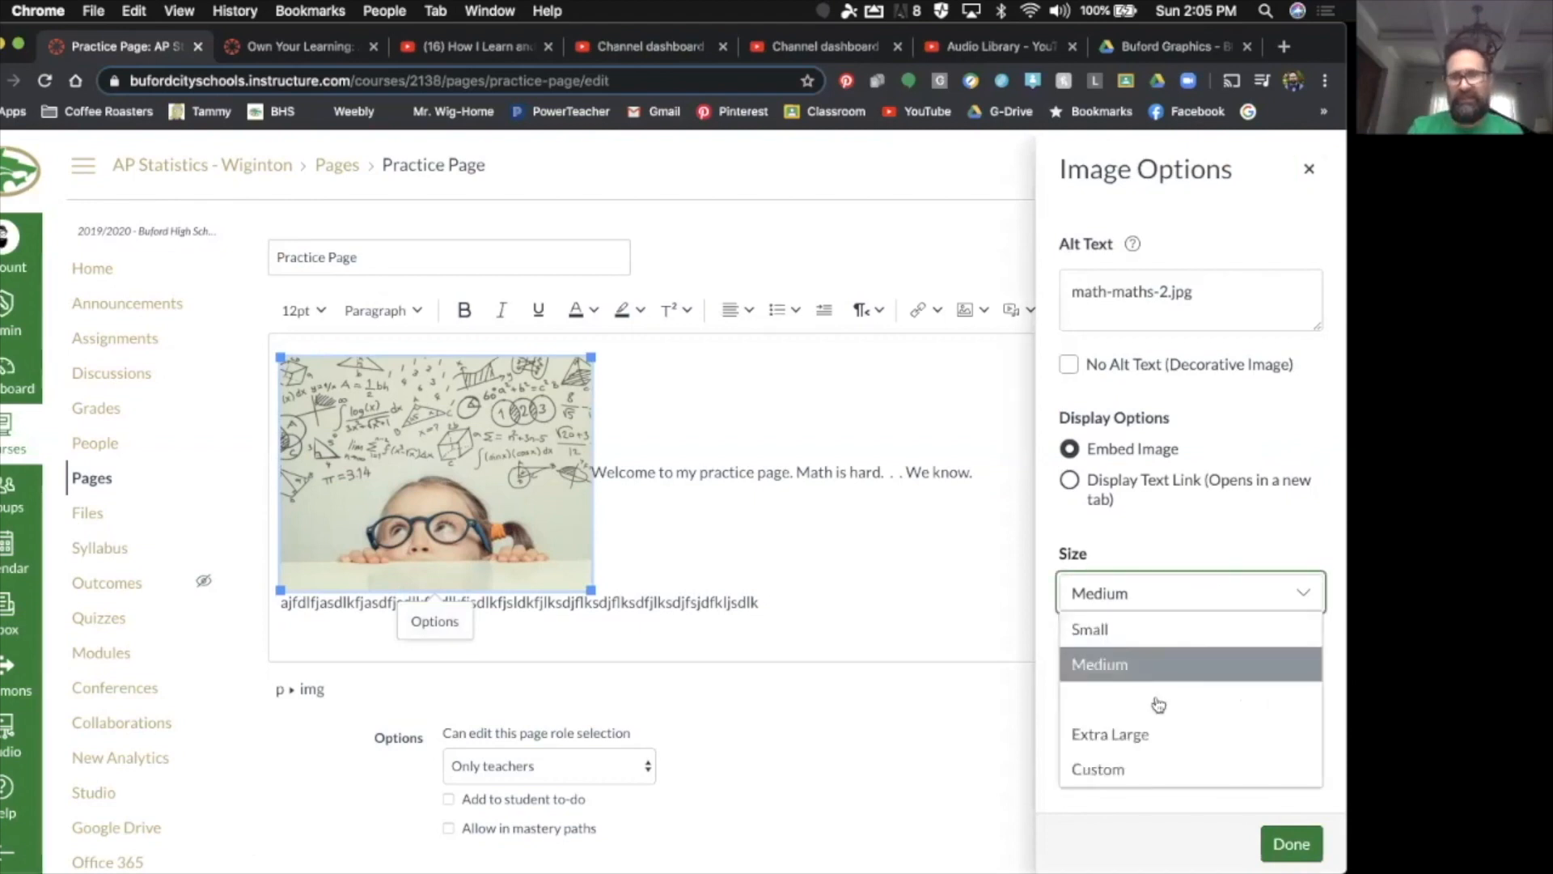
left_click(1127, 766)
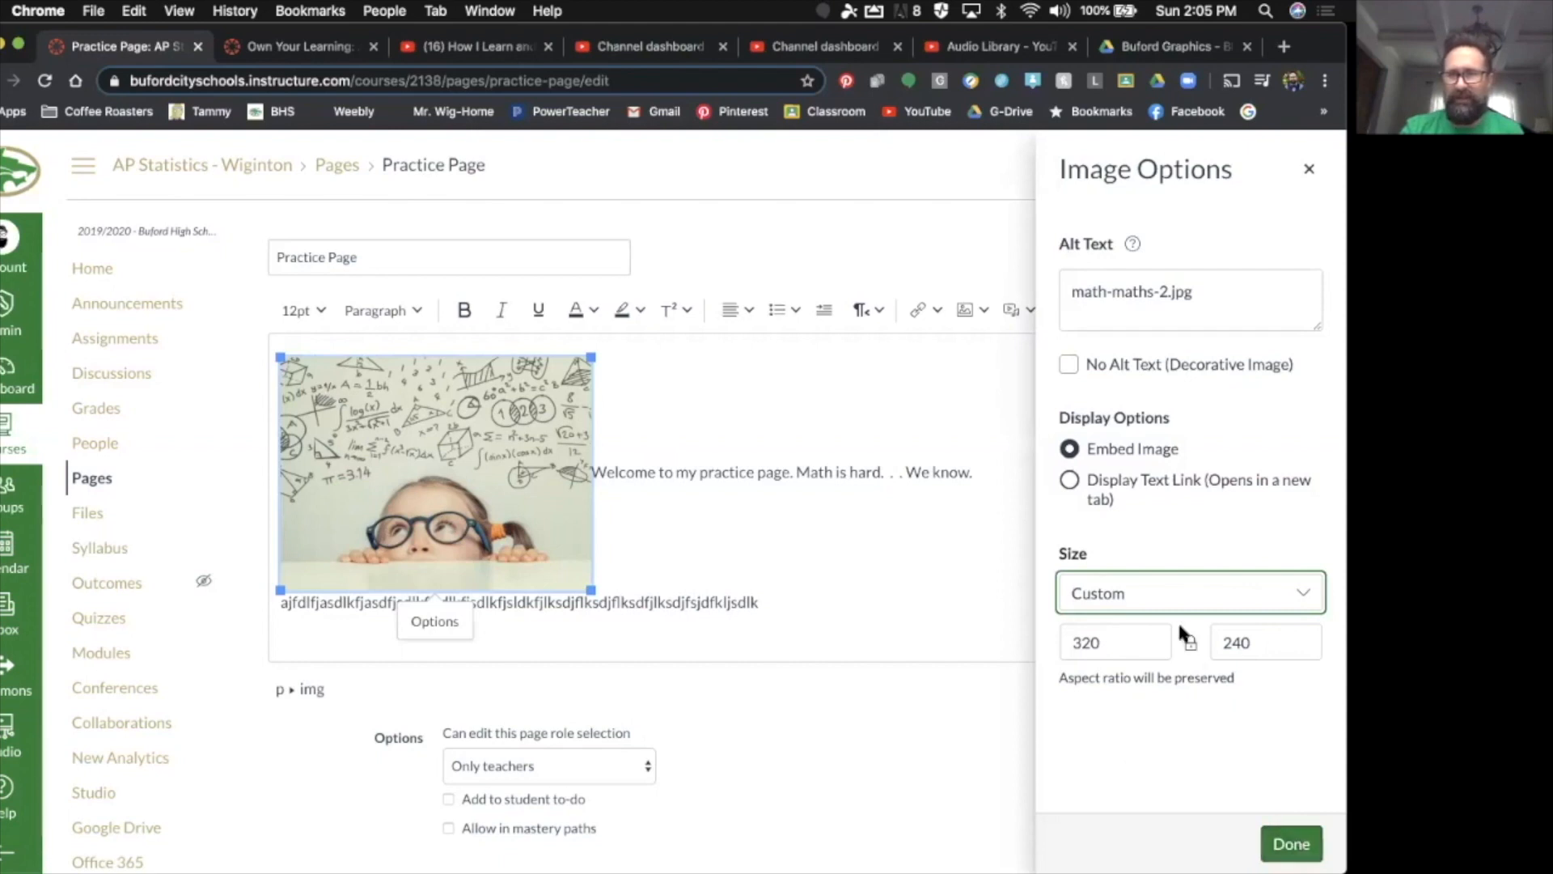
left_click(1161, 593)
left_click(1108, 662)
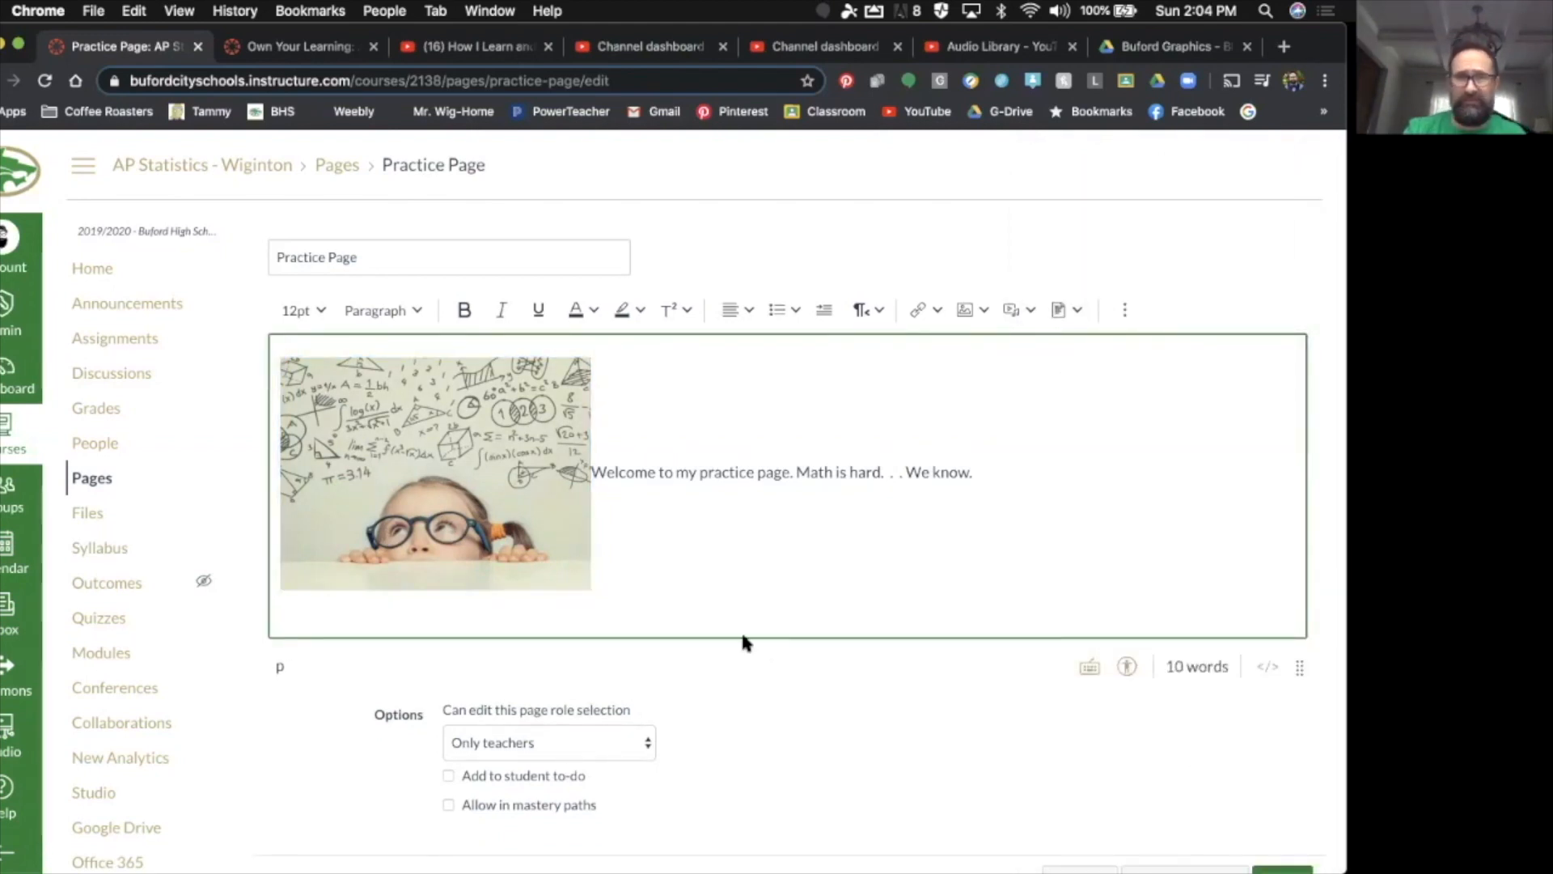
Add a long string of filler letters after "We know." beside the image
left_click(593, 471)
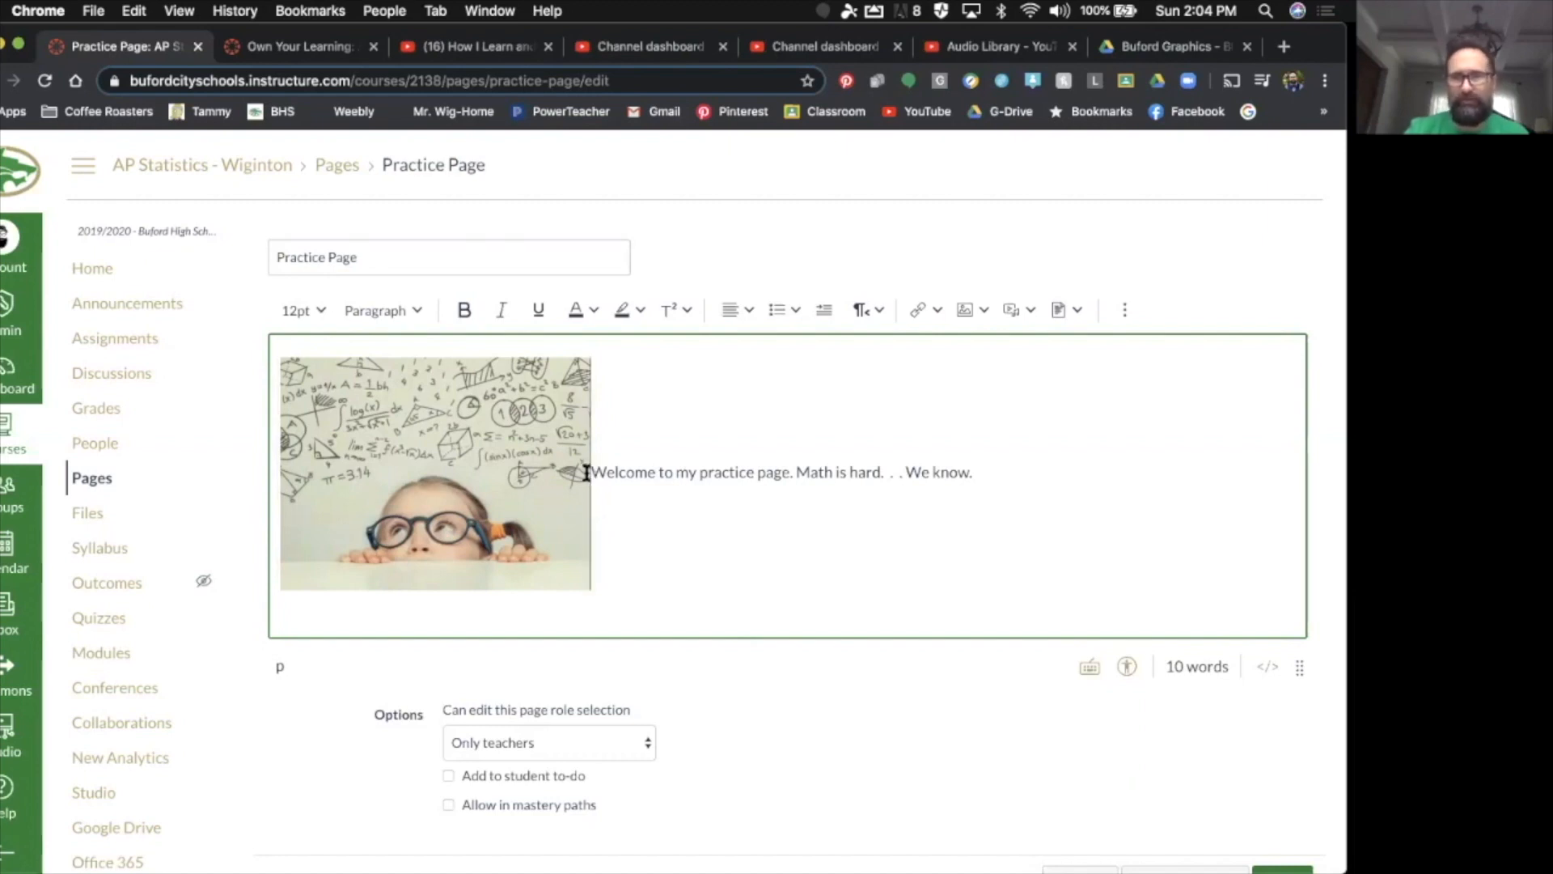
left_click(988, 473)
type("ajfdlf")
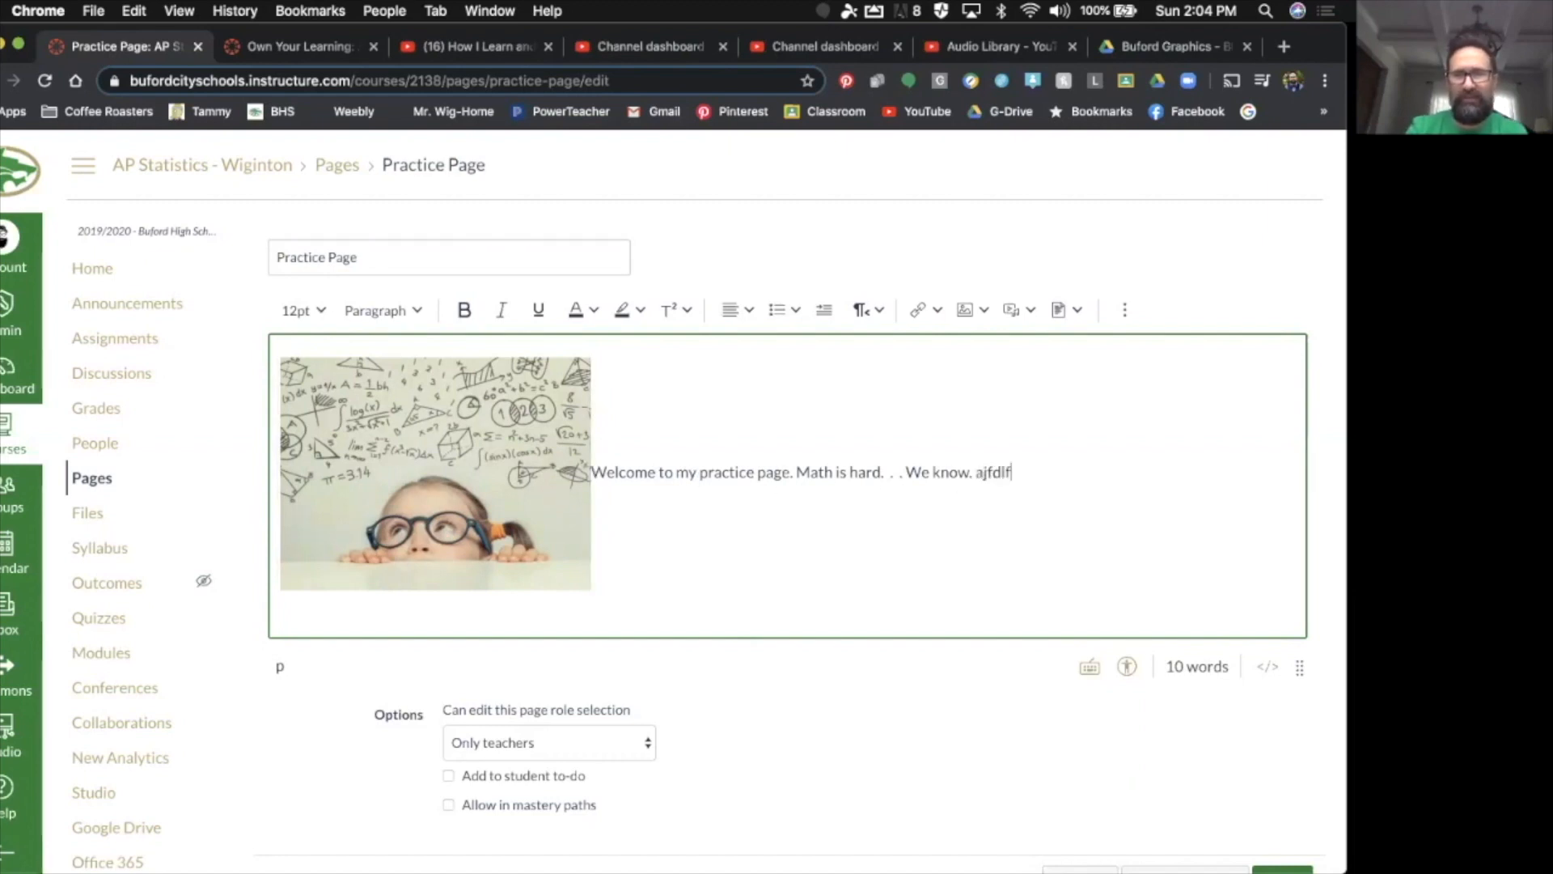
type("jasdlkfjasdfjsdlkfjsdlkfjsdlkfjsldkfjlksdjflksdjflksdfjlksd")
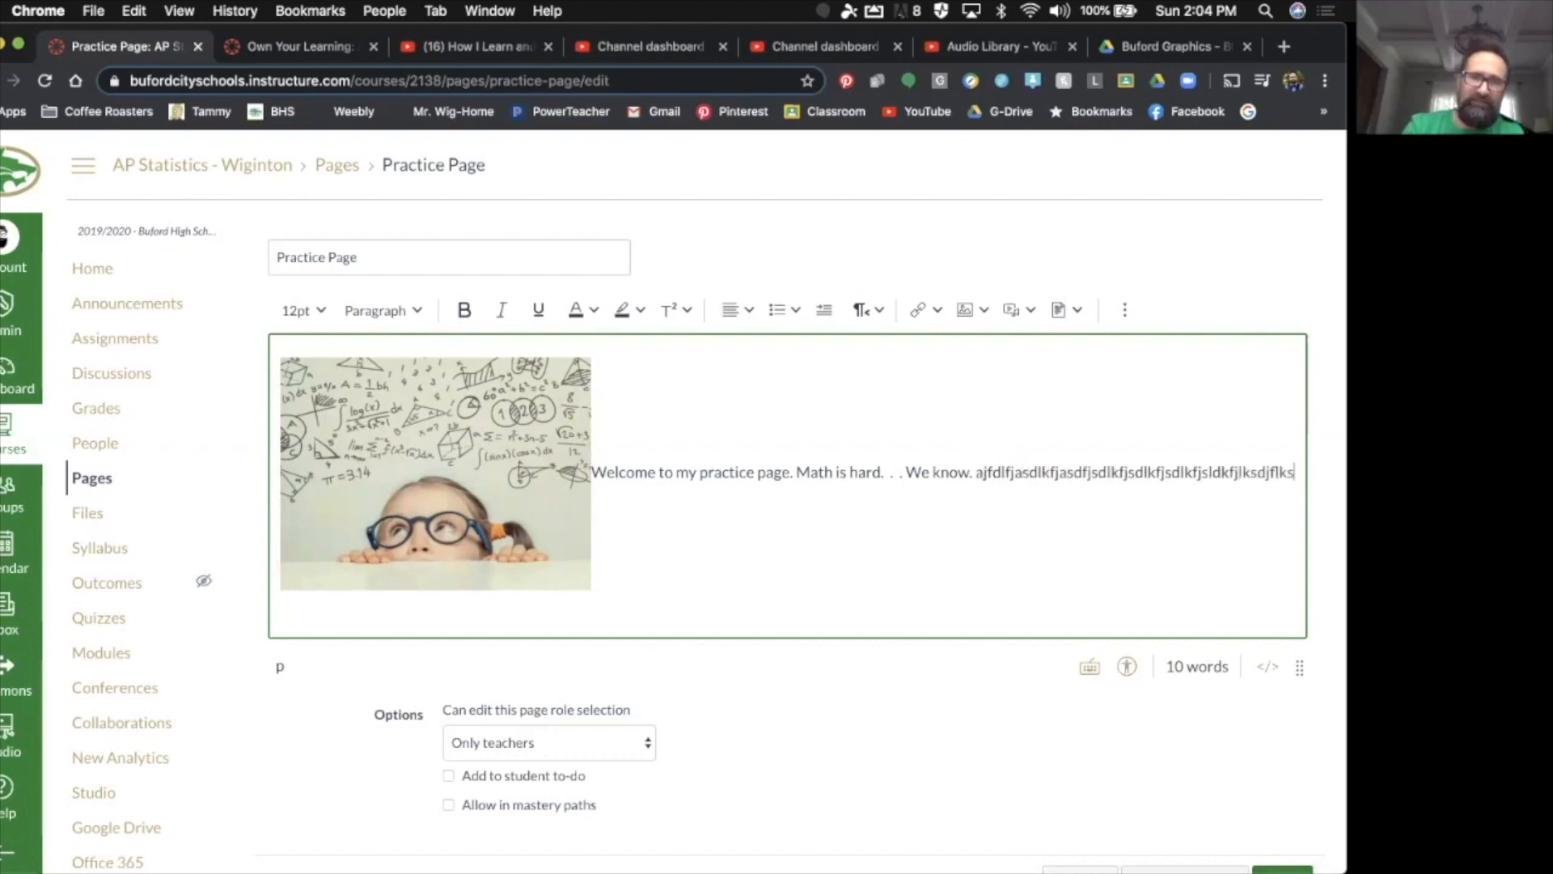
type("jfsjdfkljsdlk")
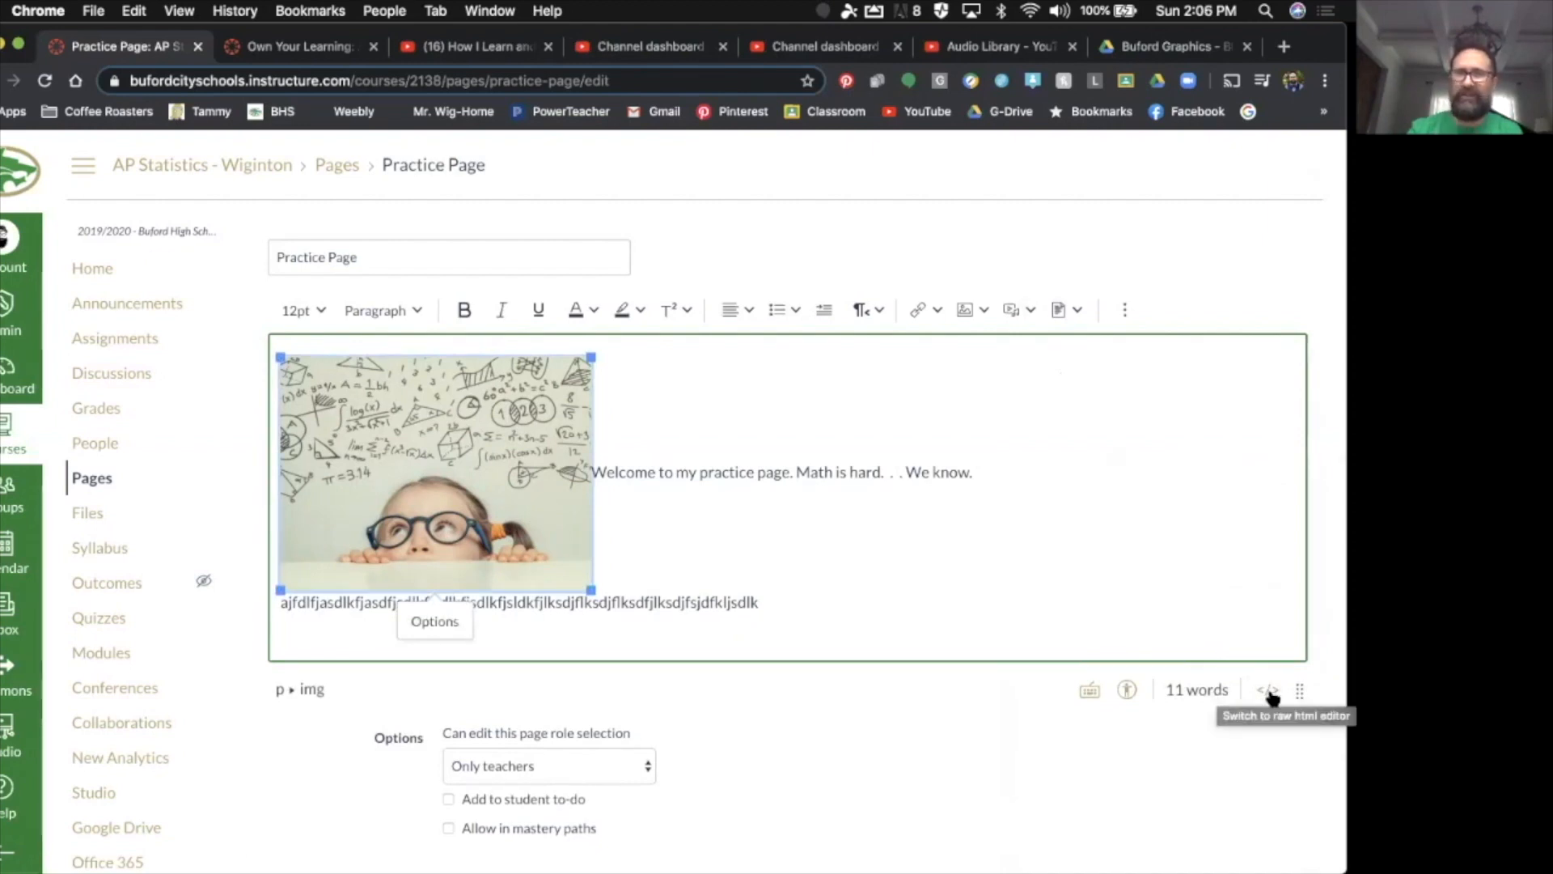
Show the Practice Page's raw HTML and copy the style attribute code from the Add Padding to In-Line Images how-to page
left_click(1268, 690)
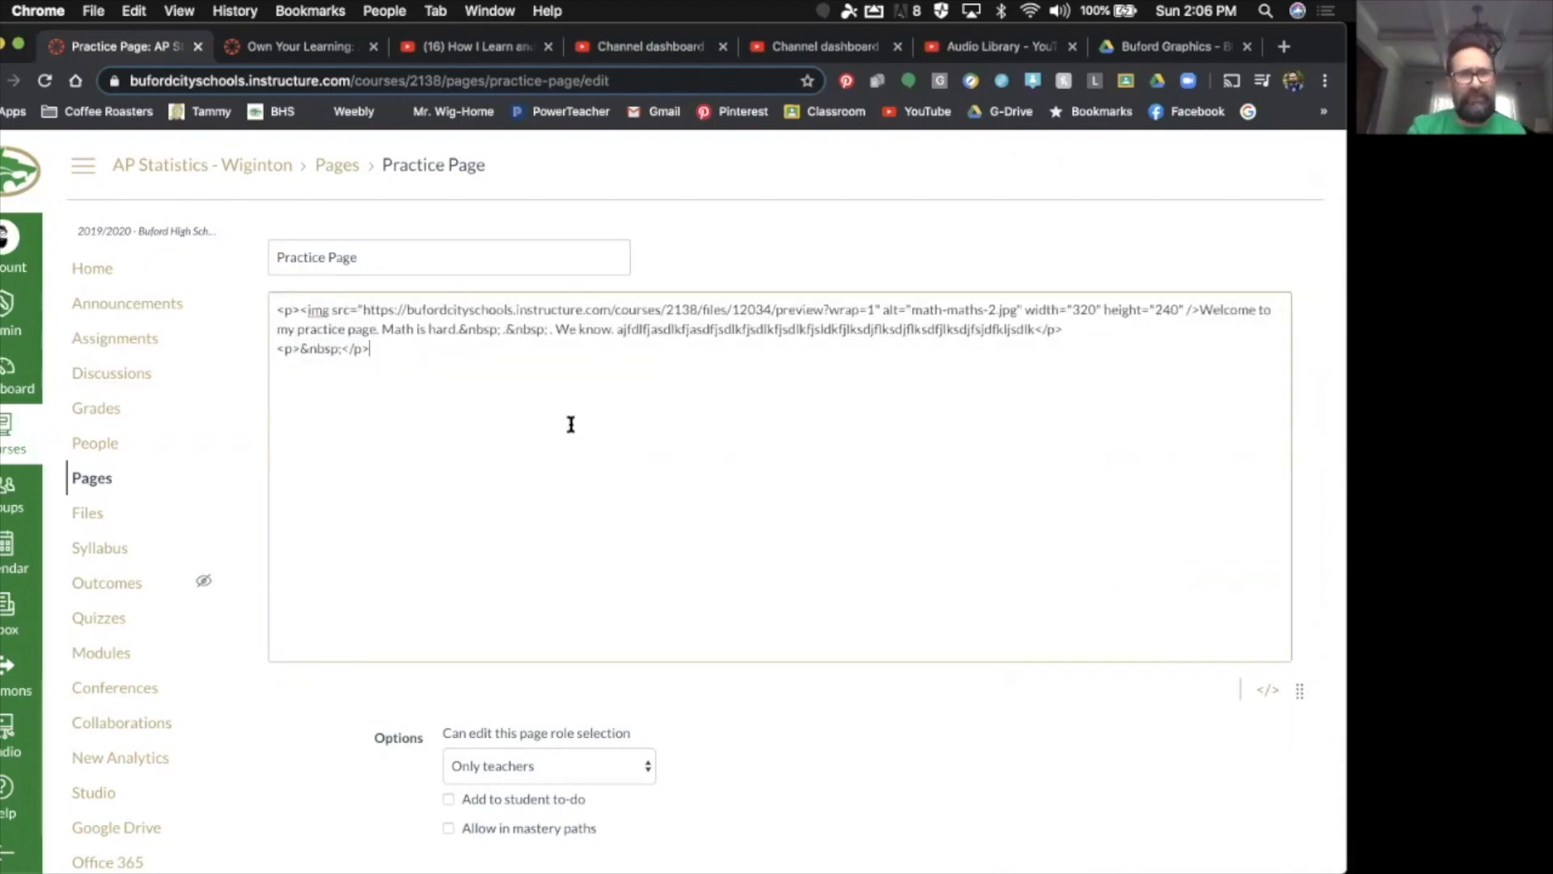
double_click(324, 310)
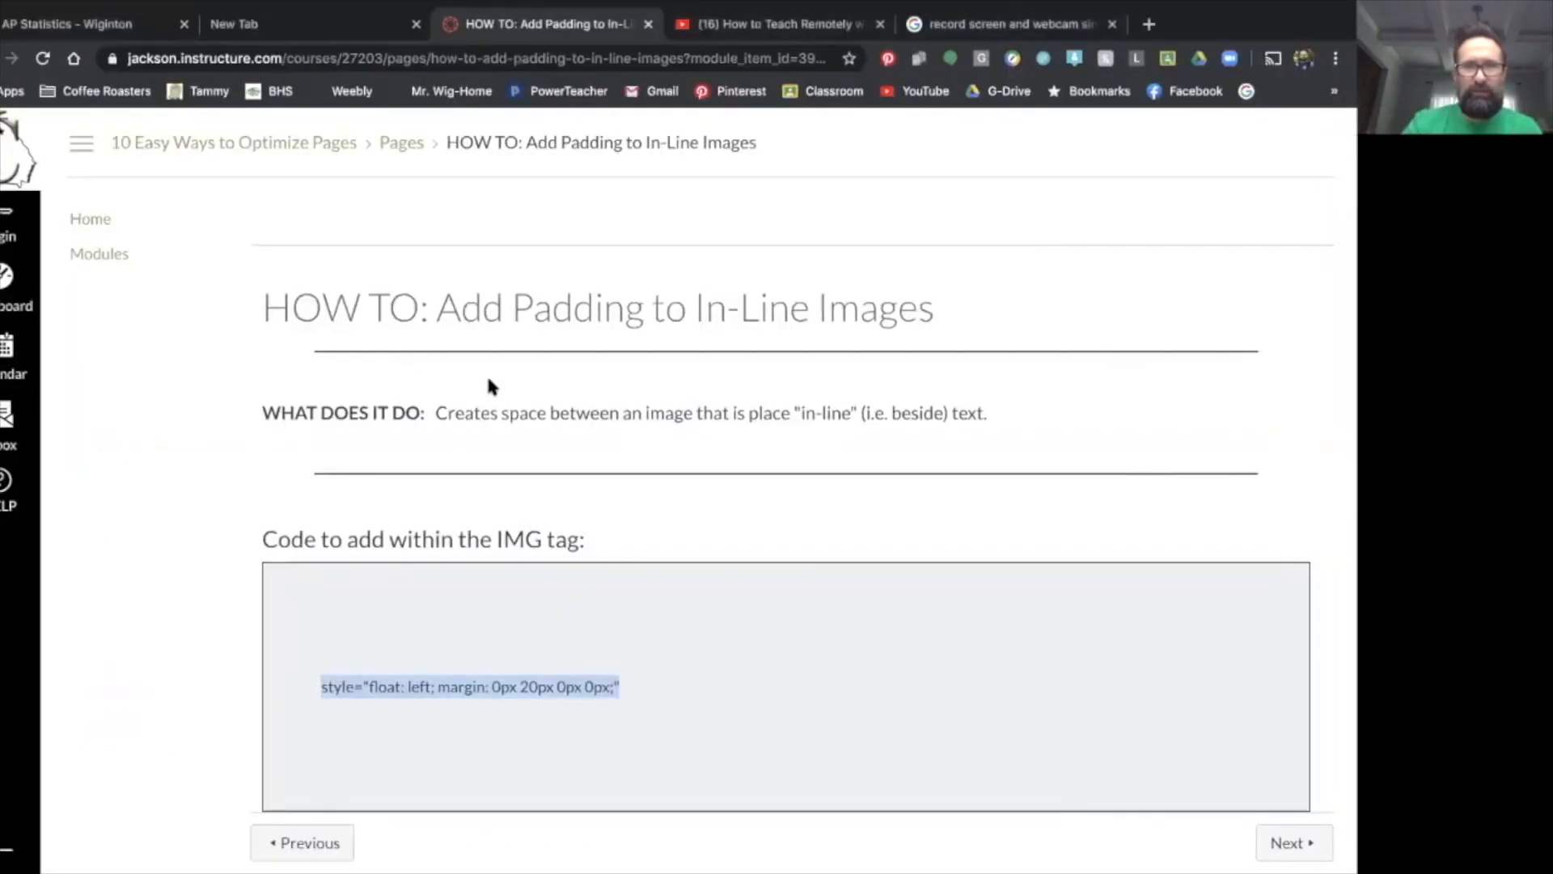
left_click(459, 615)
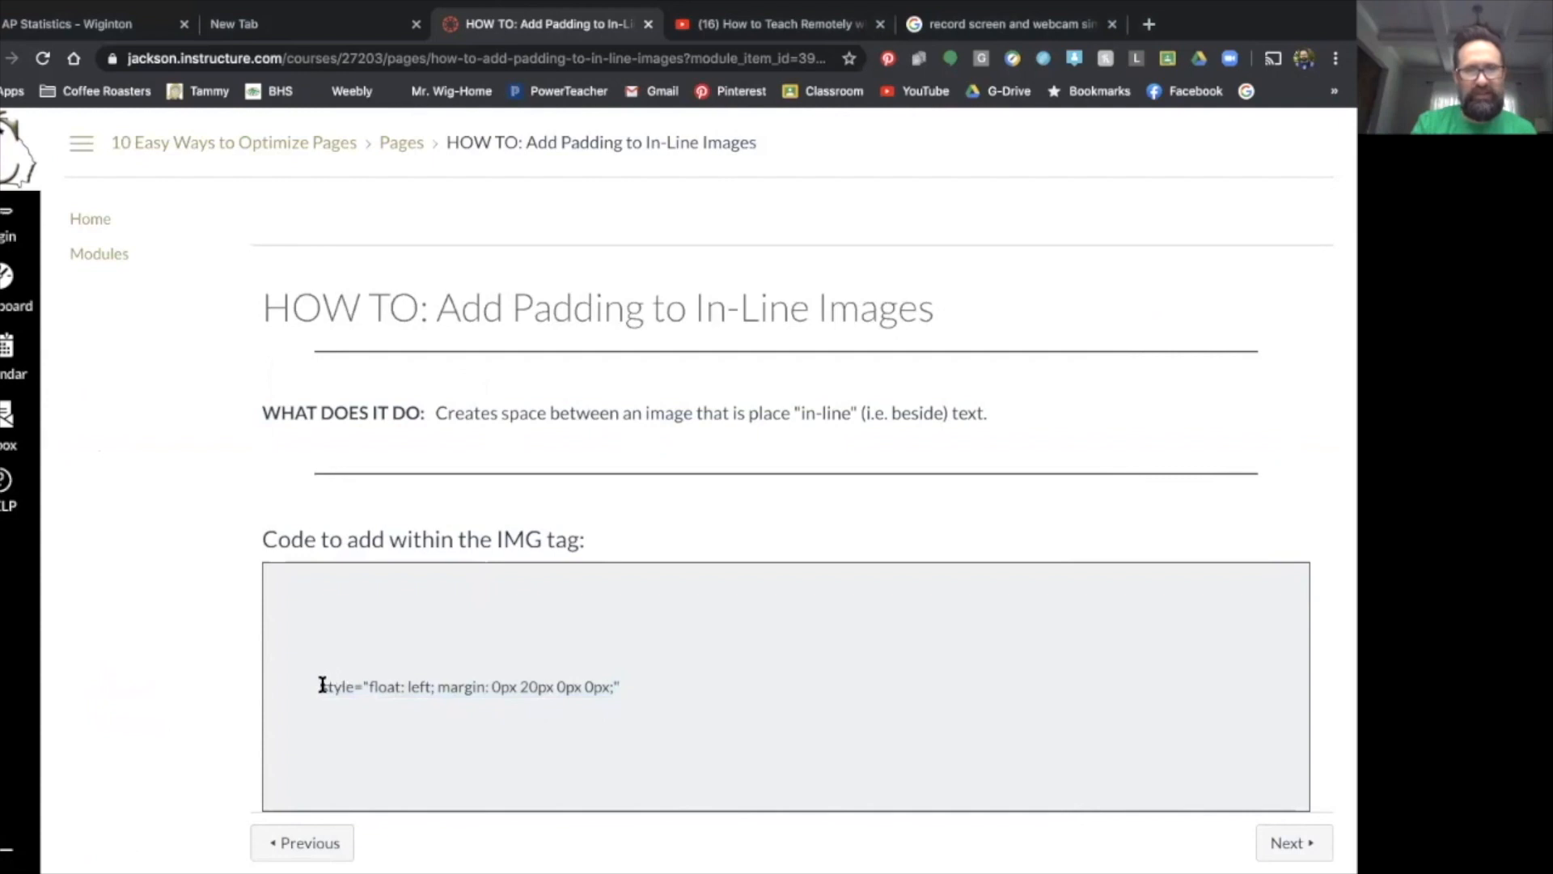
left_click_drag(322, 686, 617, 689)
key("super+c")
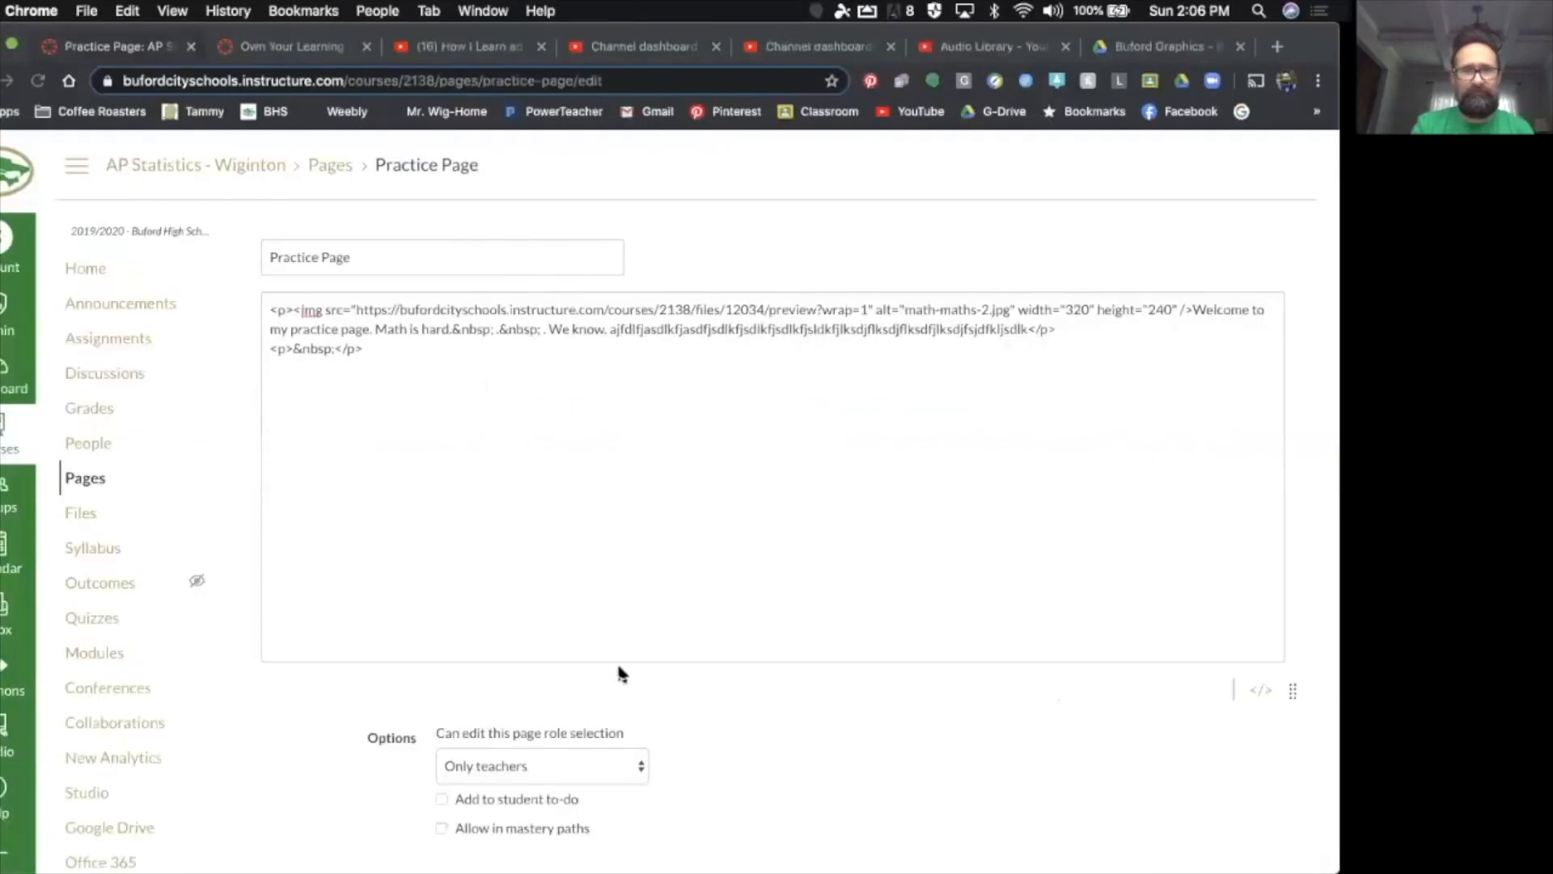
Insert style="float: left; margin: 0px 20px 0px 0px;" after img in the image tag, spaced on both sides, and return to the visual editor
left_click(324, 317)
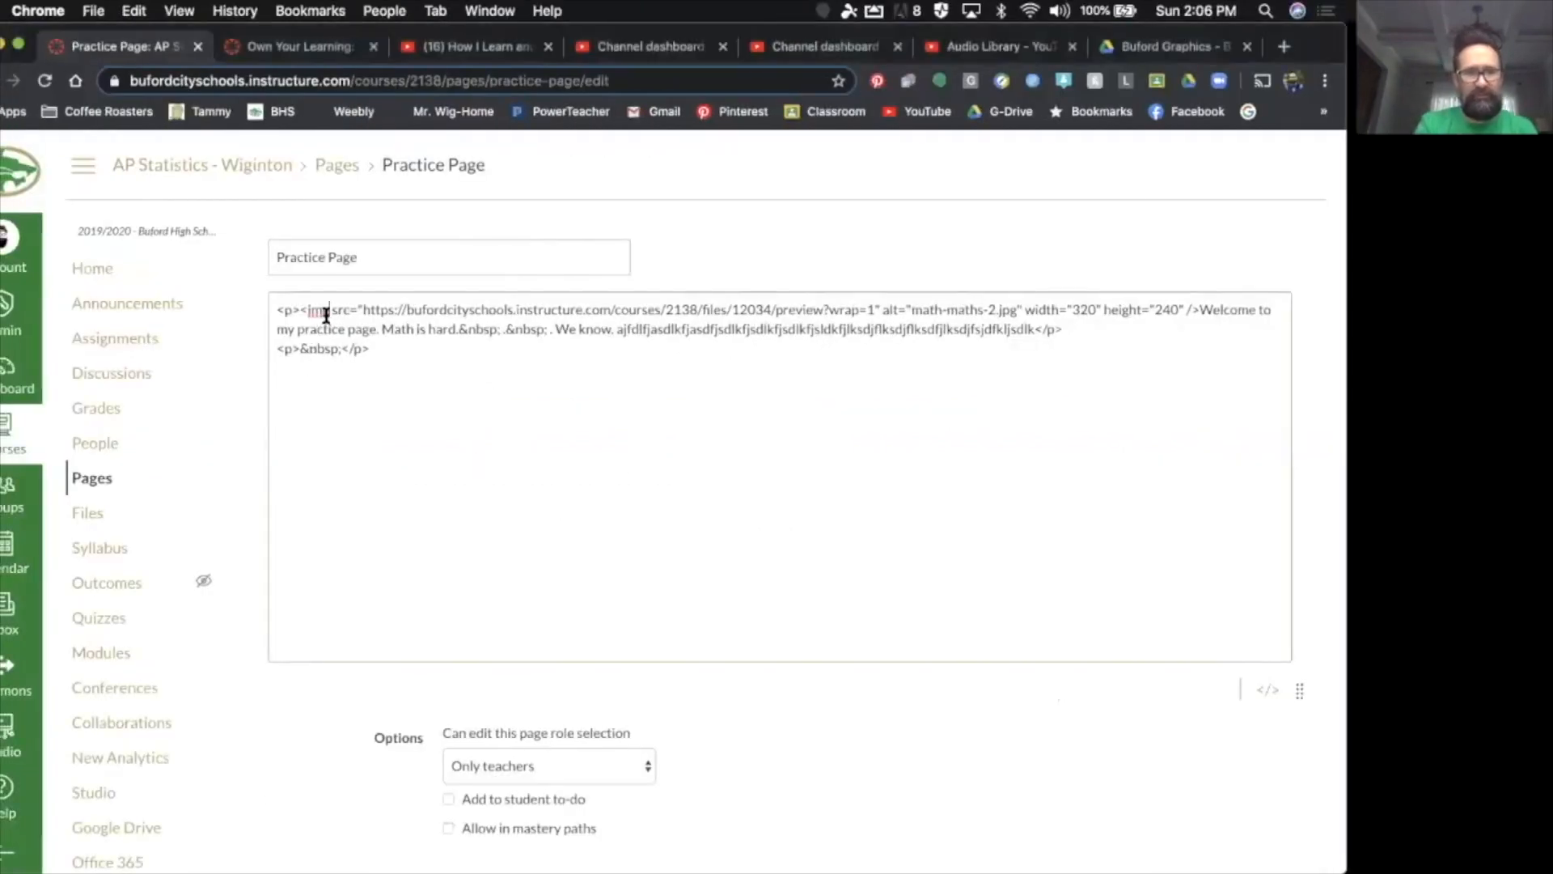
key("super+v")
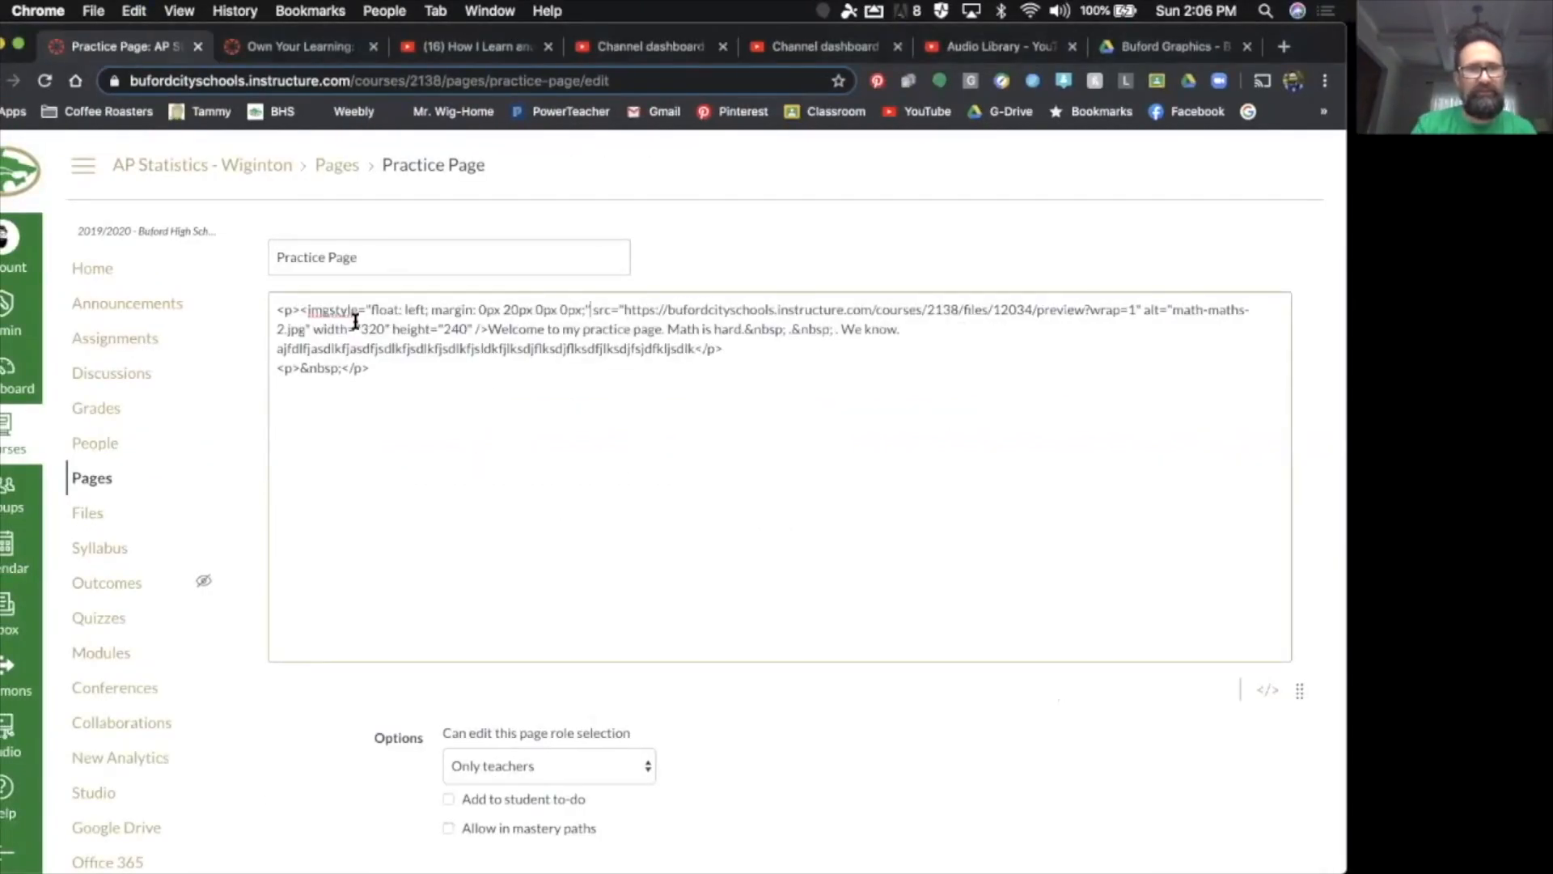
left_click(330, 310)
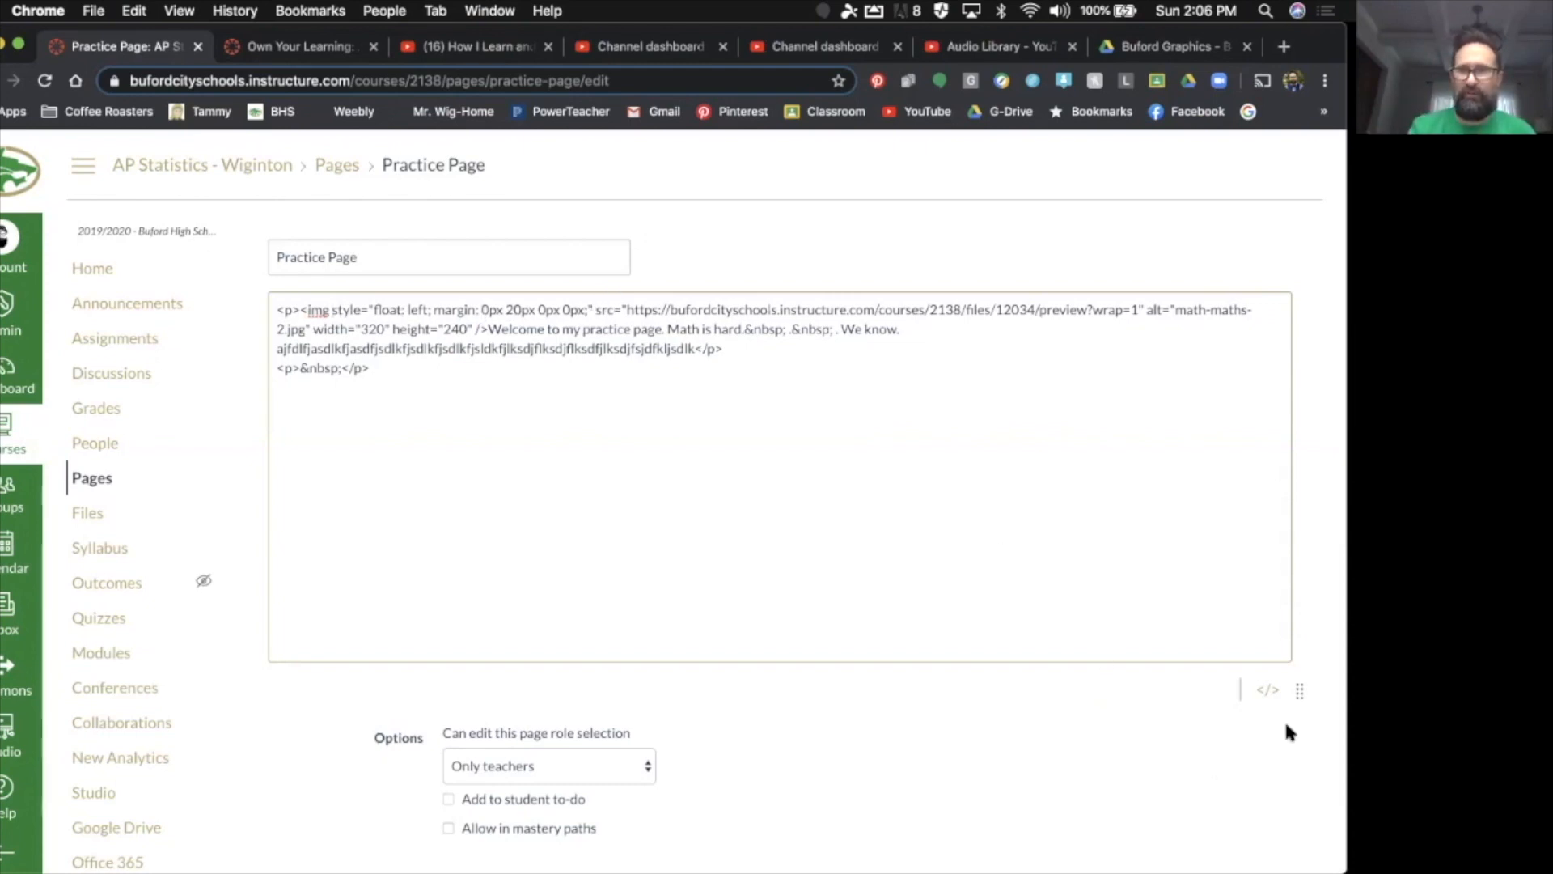
left_click(1272, 693)
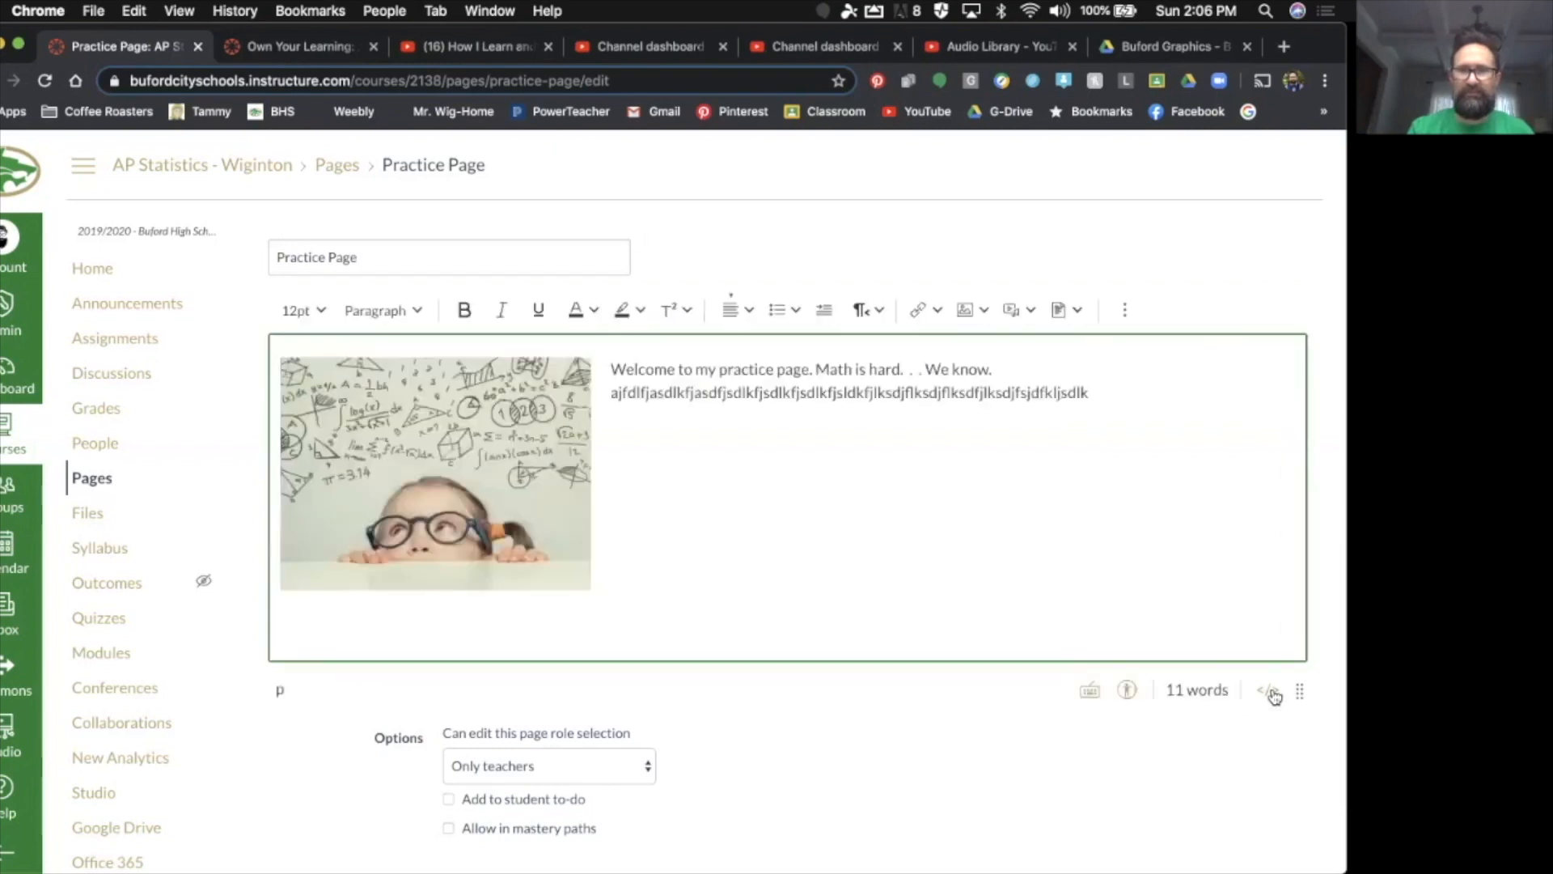
Extend the filler text beside the image with more random letters until it wraps onto another line
left_click(1126, 403)
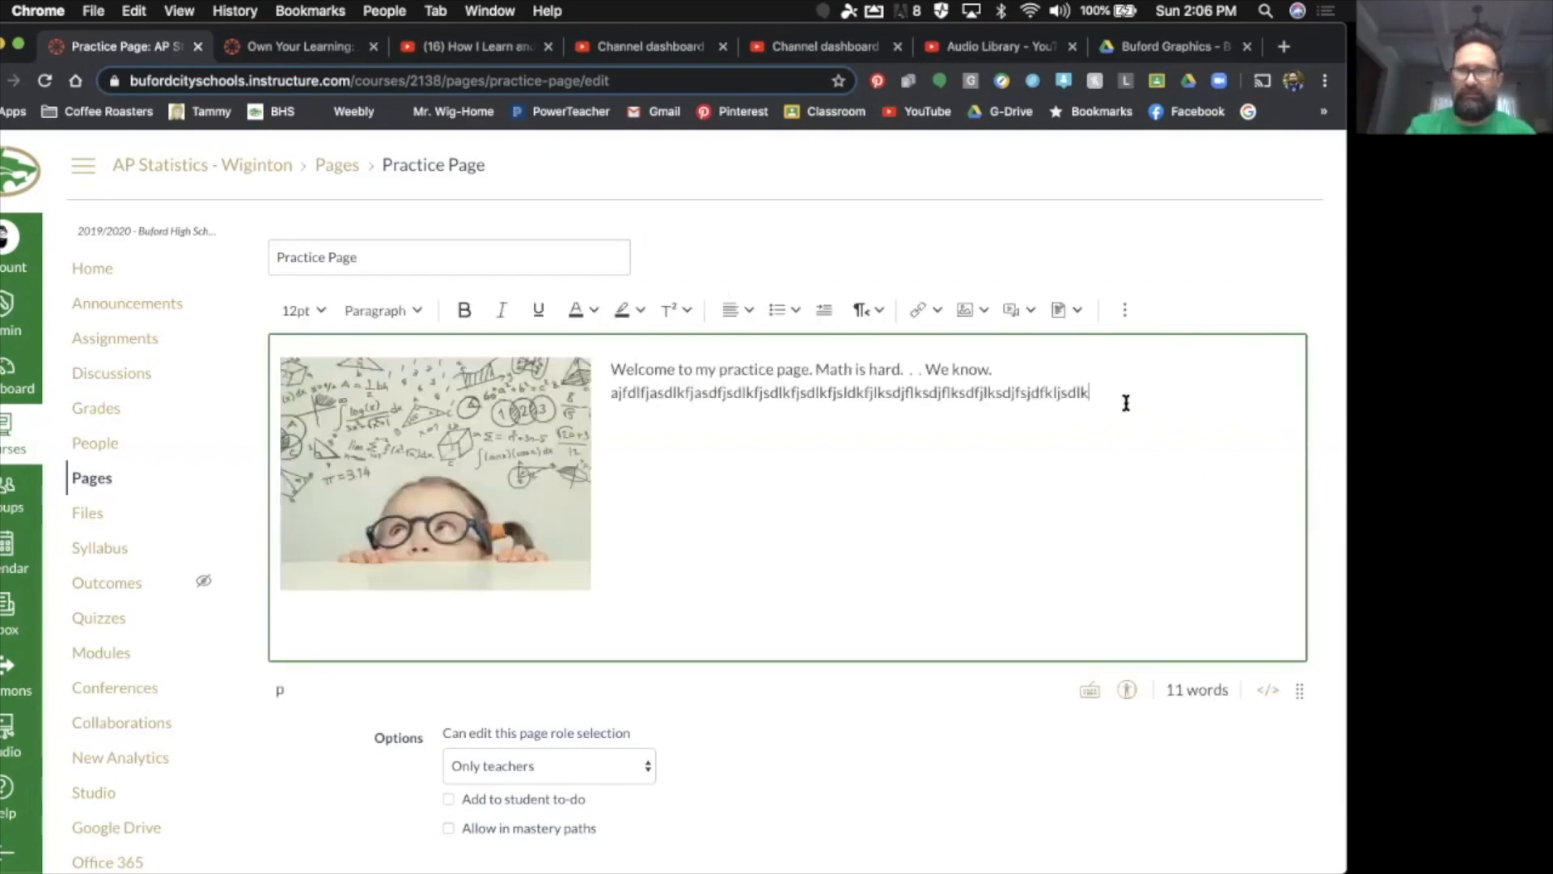
type("fjdffakfj")
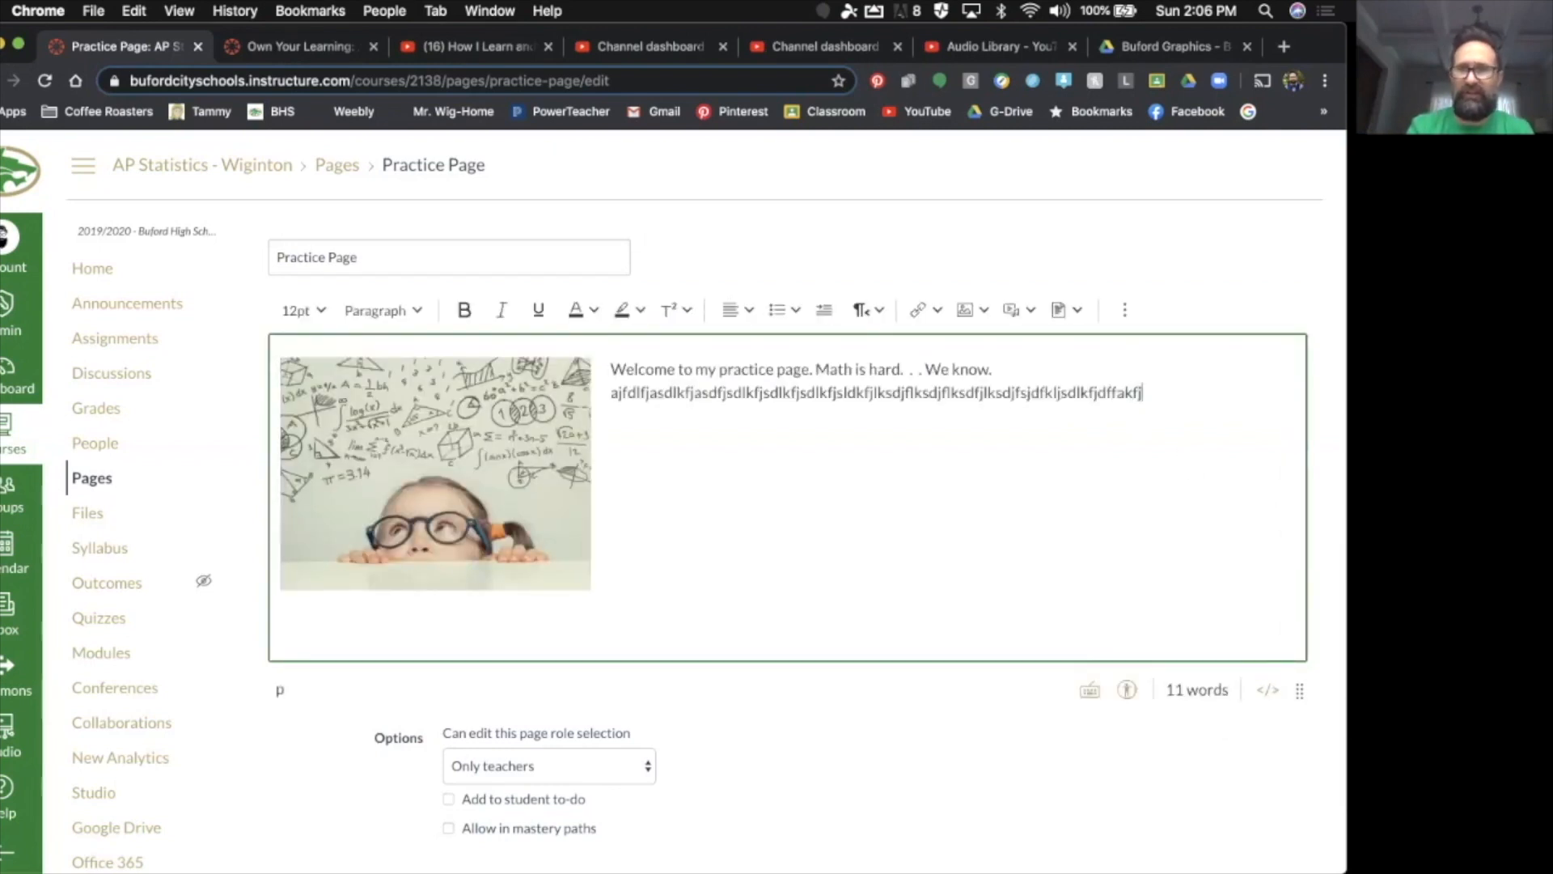
type("slkdfjaslkdfjslkdjflksdjflksdjflskdjfksldj")
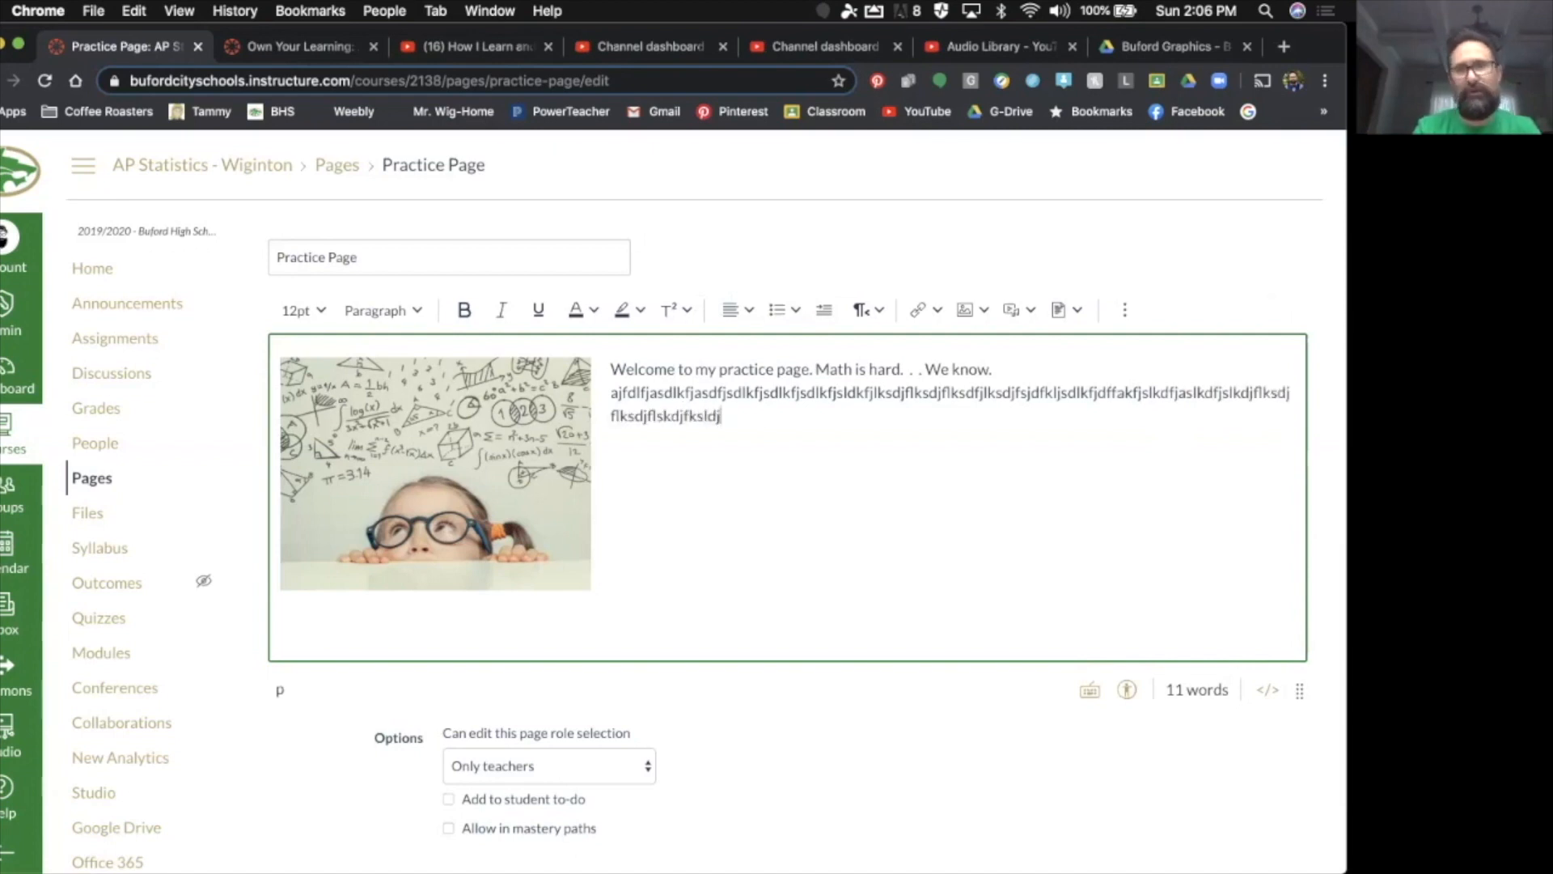
Extend the filler text beside the image and add two new paragraphs, "dsfkjsdkfjsdkfjsdlkfj" and "sdflkjsdflk", below it
type("flkasdjflskadjfskldfjlkds")
key("Return")
type("ds")
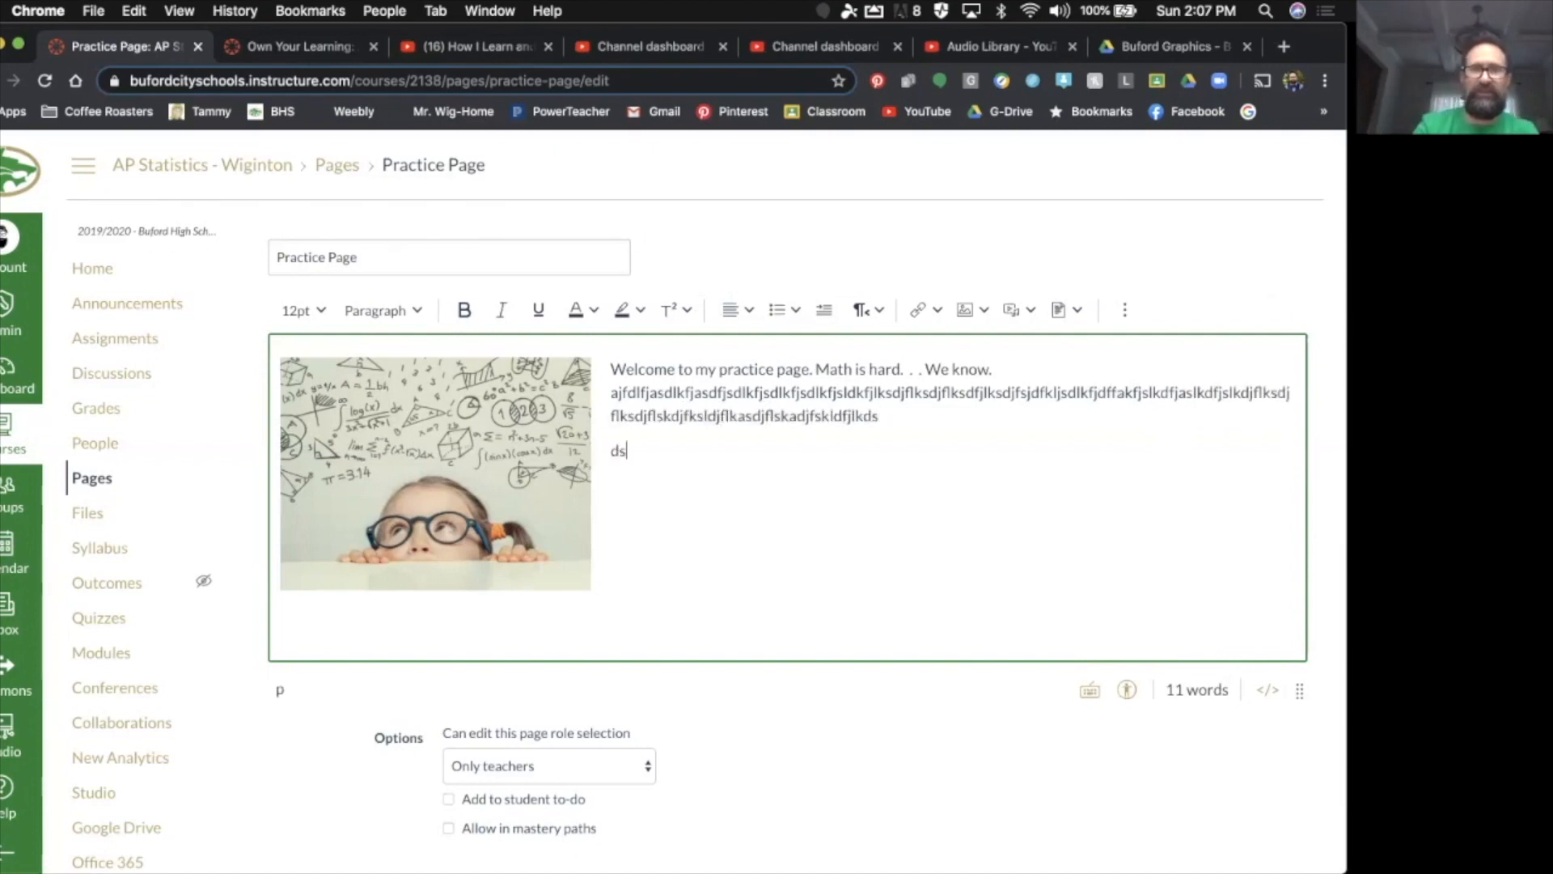
type("fkjsdkfjsdkfjsdlkfj sdflkjsdflk")
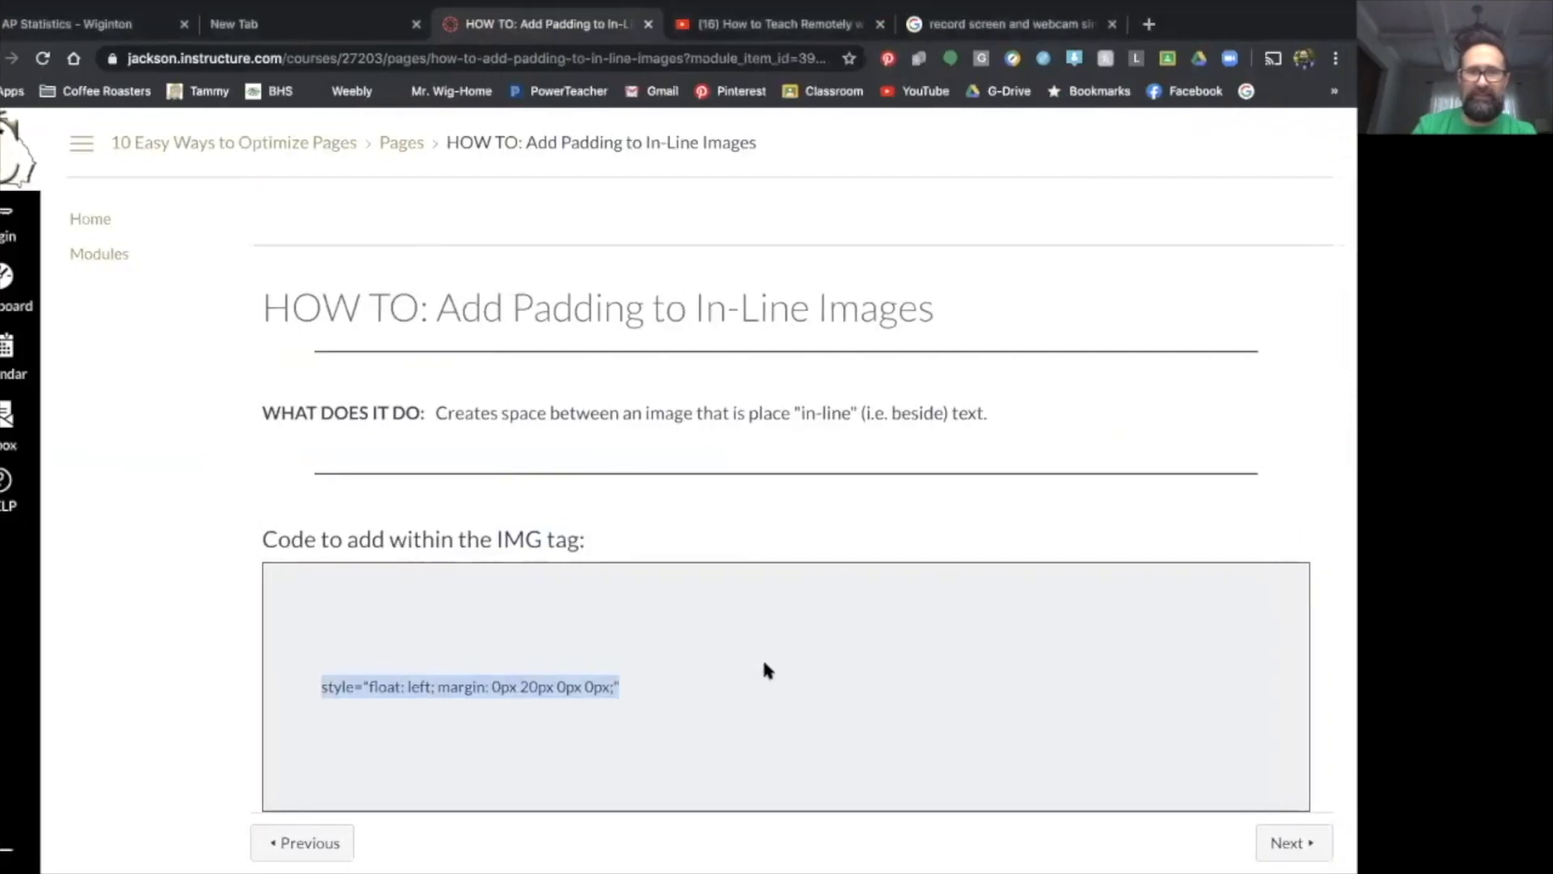
Review the style attribute inside the img tag in the Practice Page's raw HTML and return to the visual editor
left_click(761, 660)
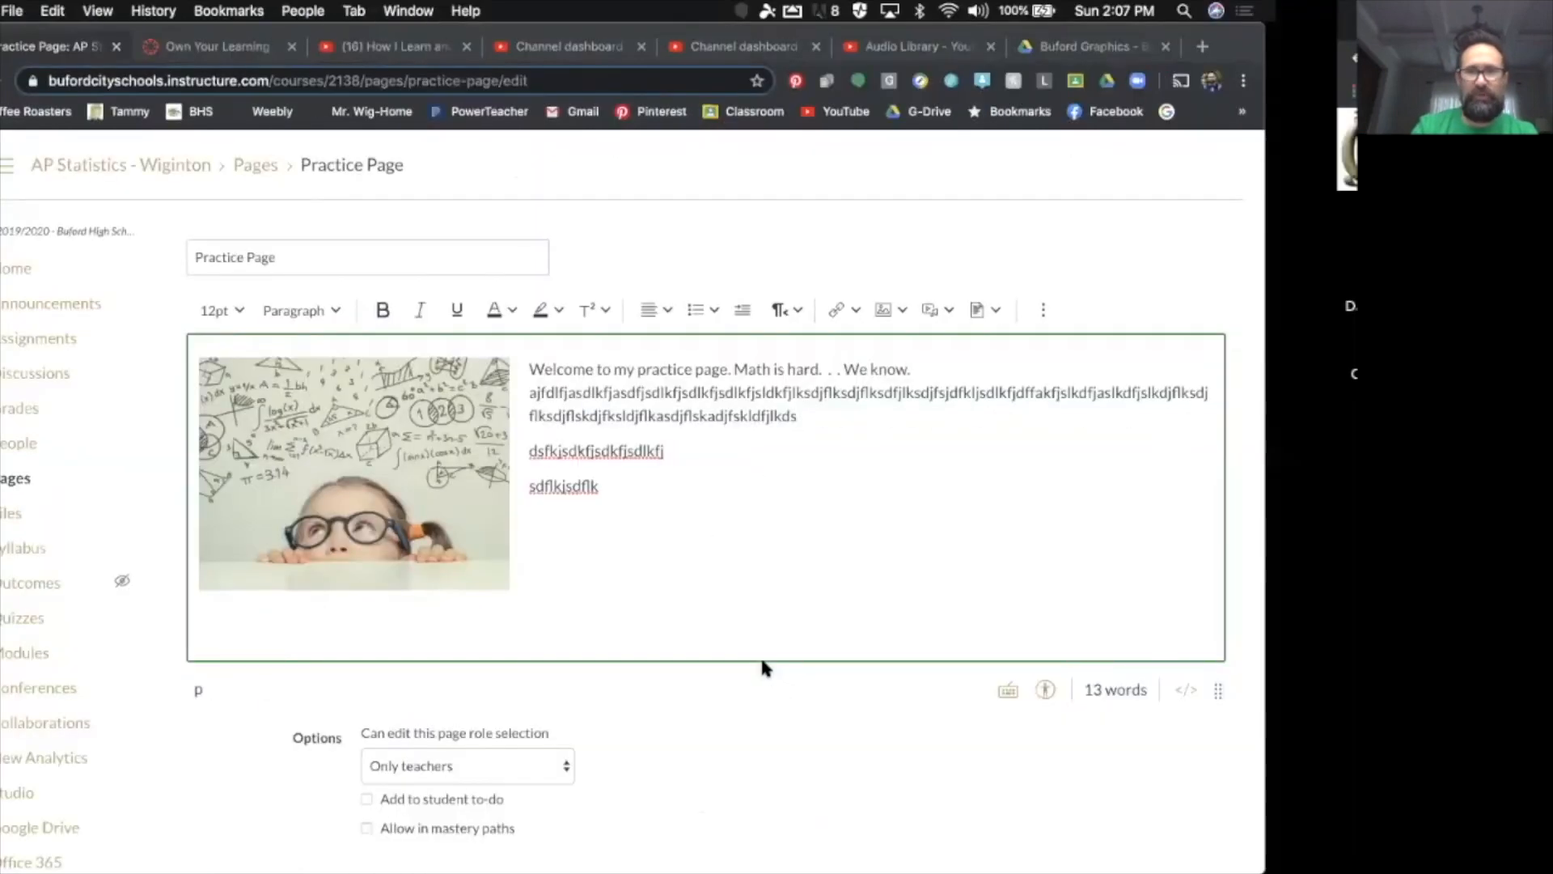
left_click(1264, 694)
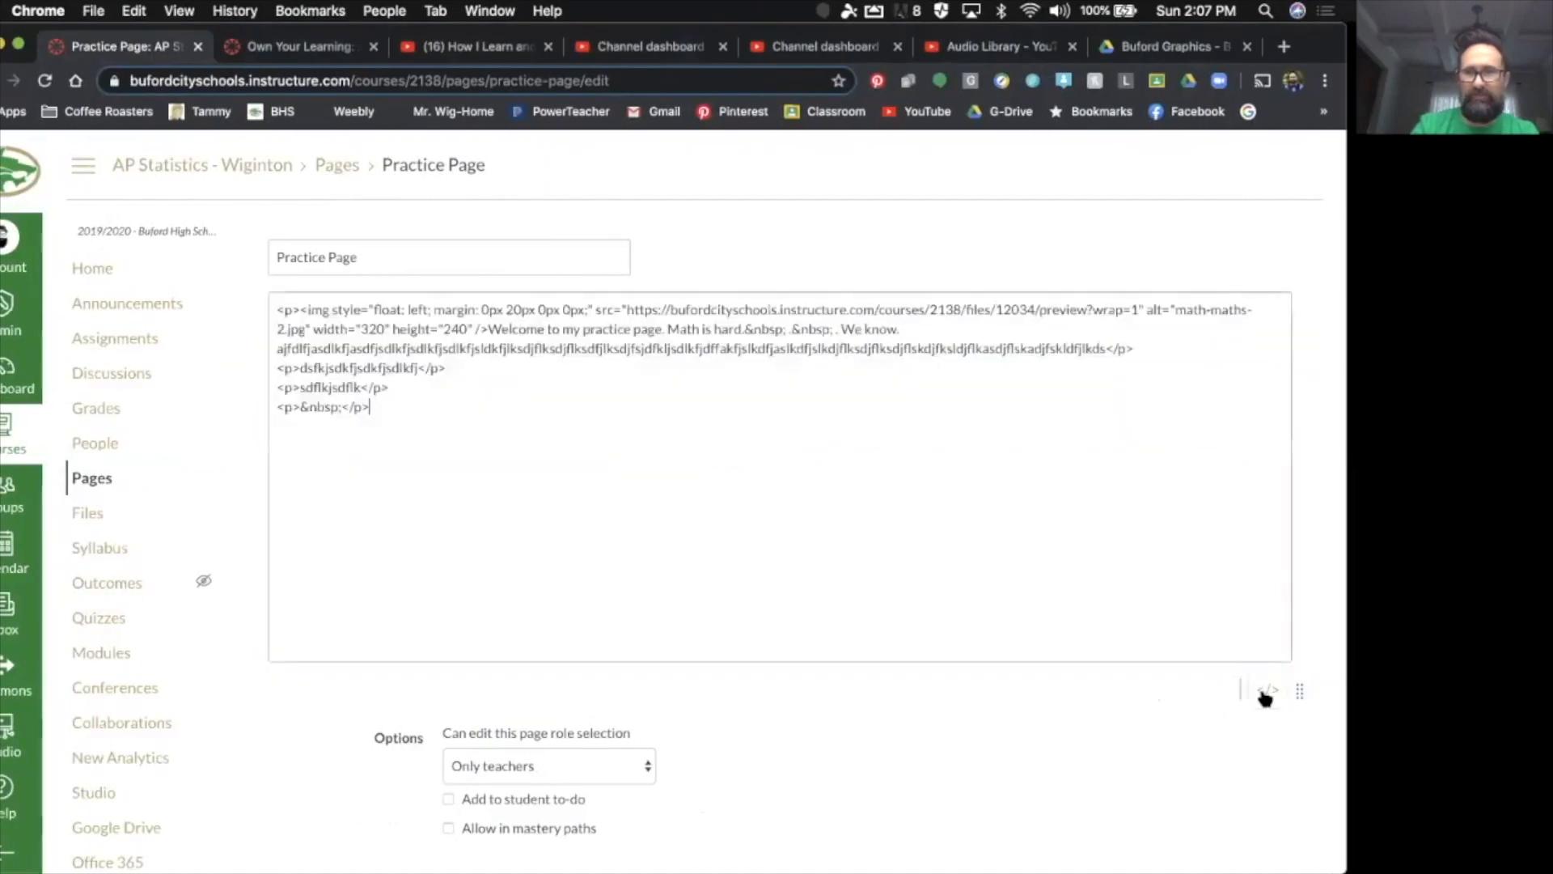
left_click(305, 309)
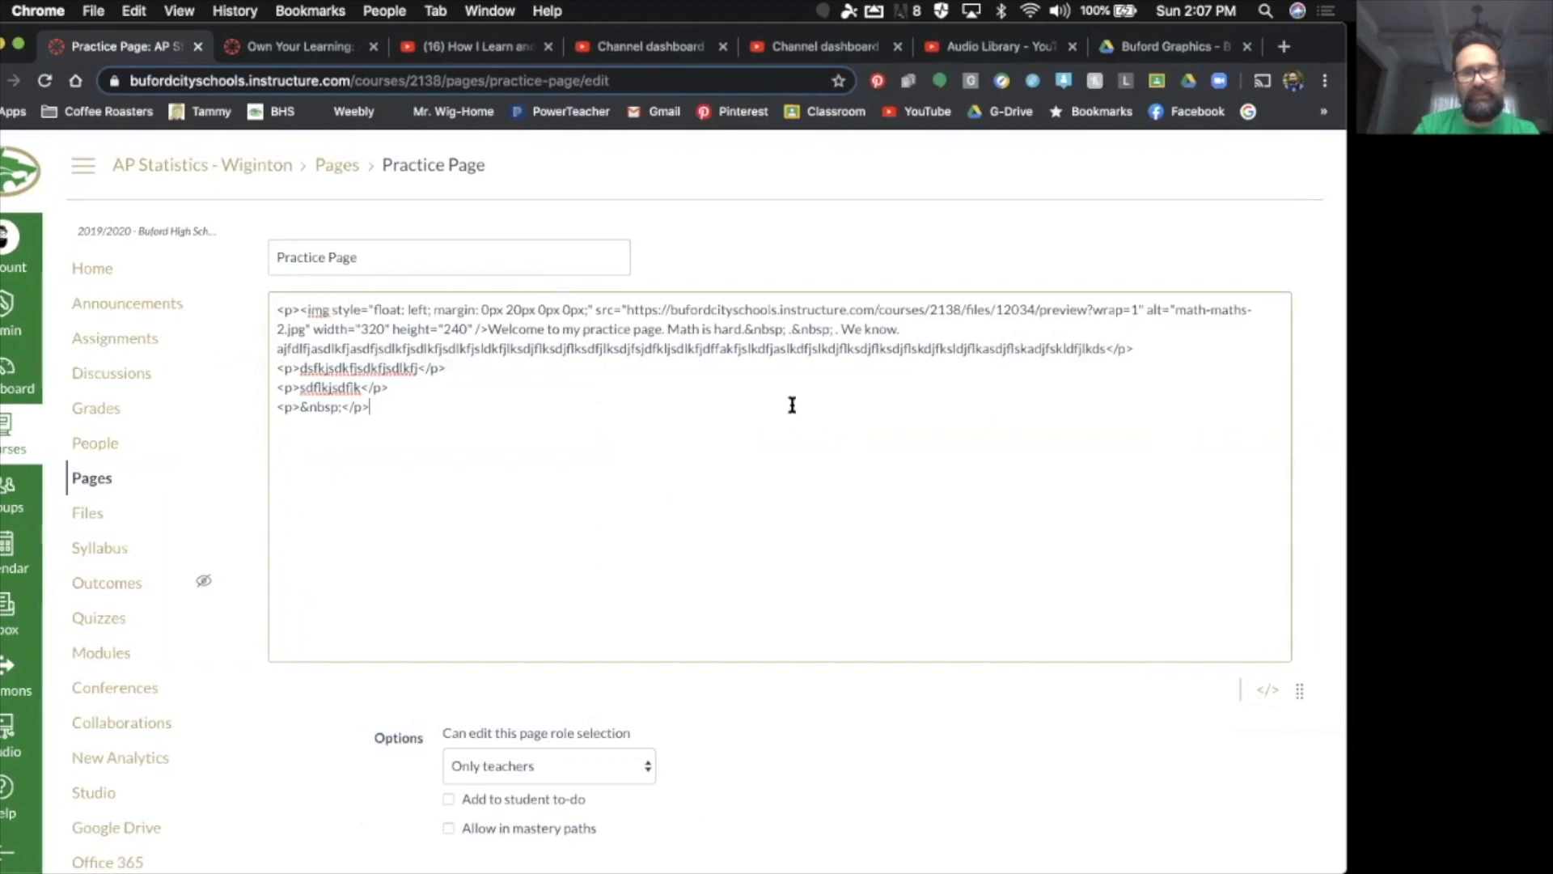
left_click(1271, 700)
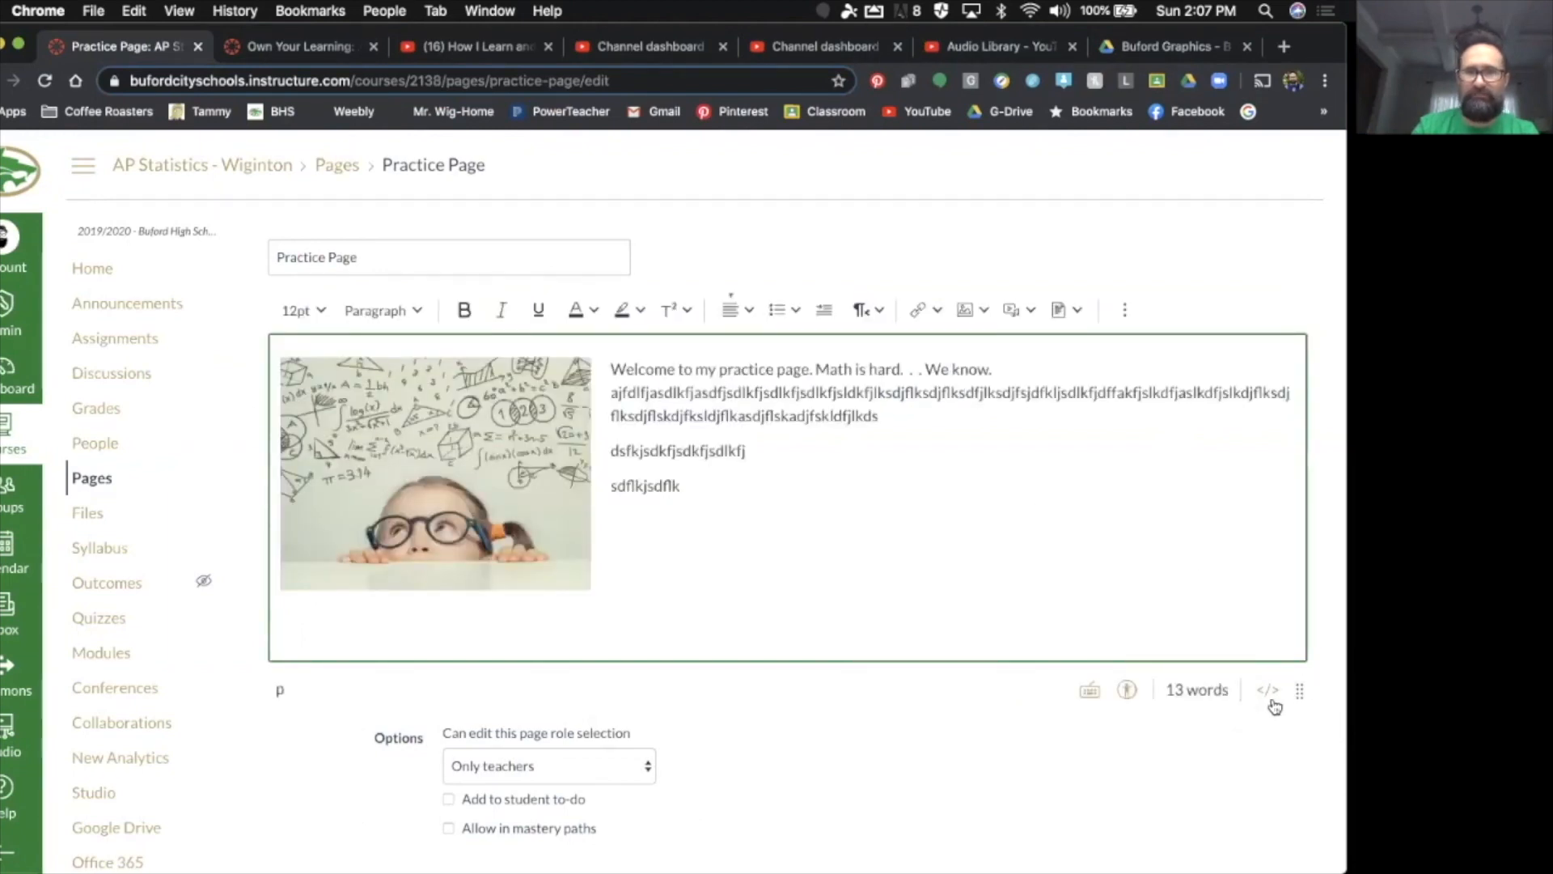
Save the Practice Page without publishing it and reopen it for editing
scroll(1202, 667, "down", 2)
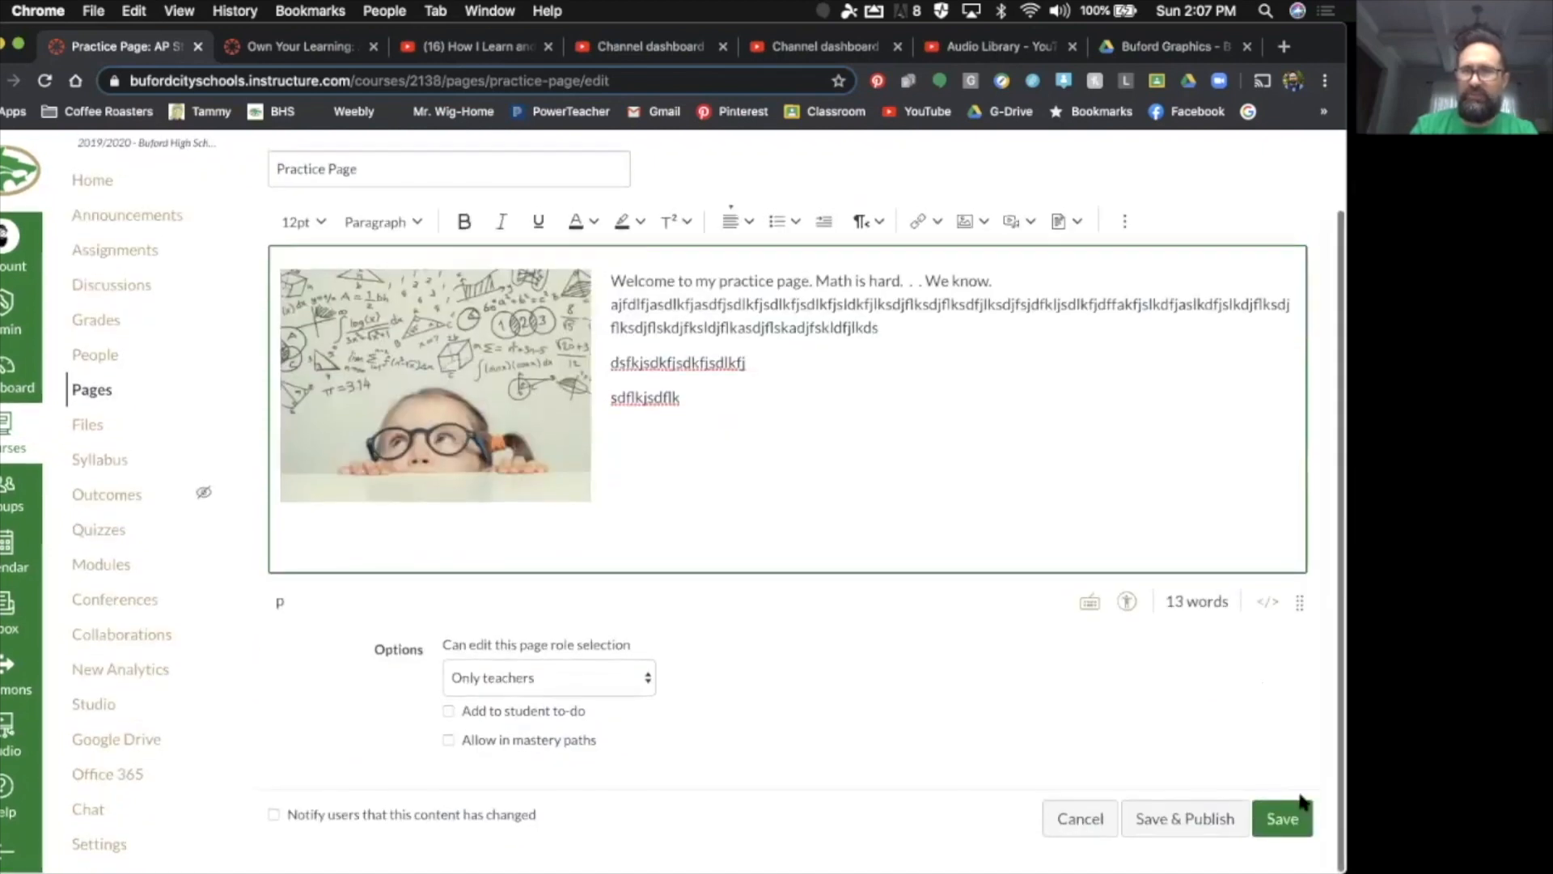
left_click(1286, 819)
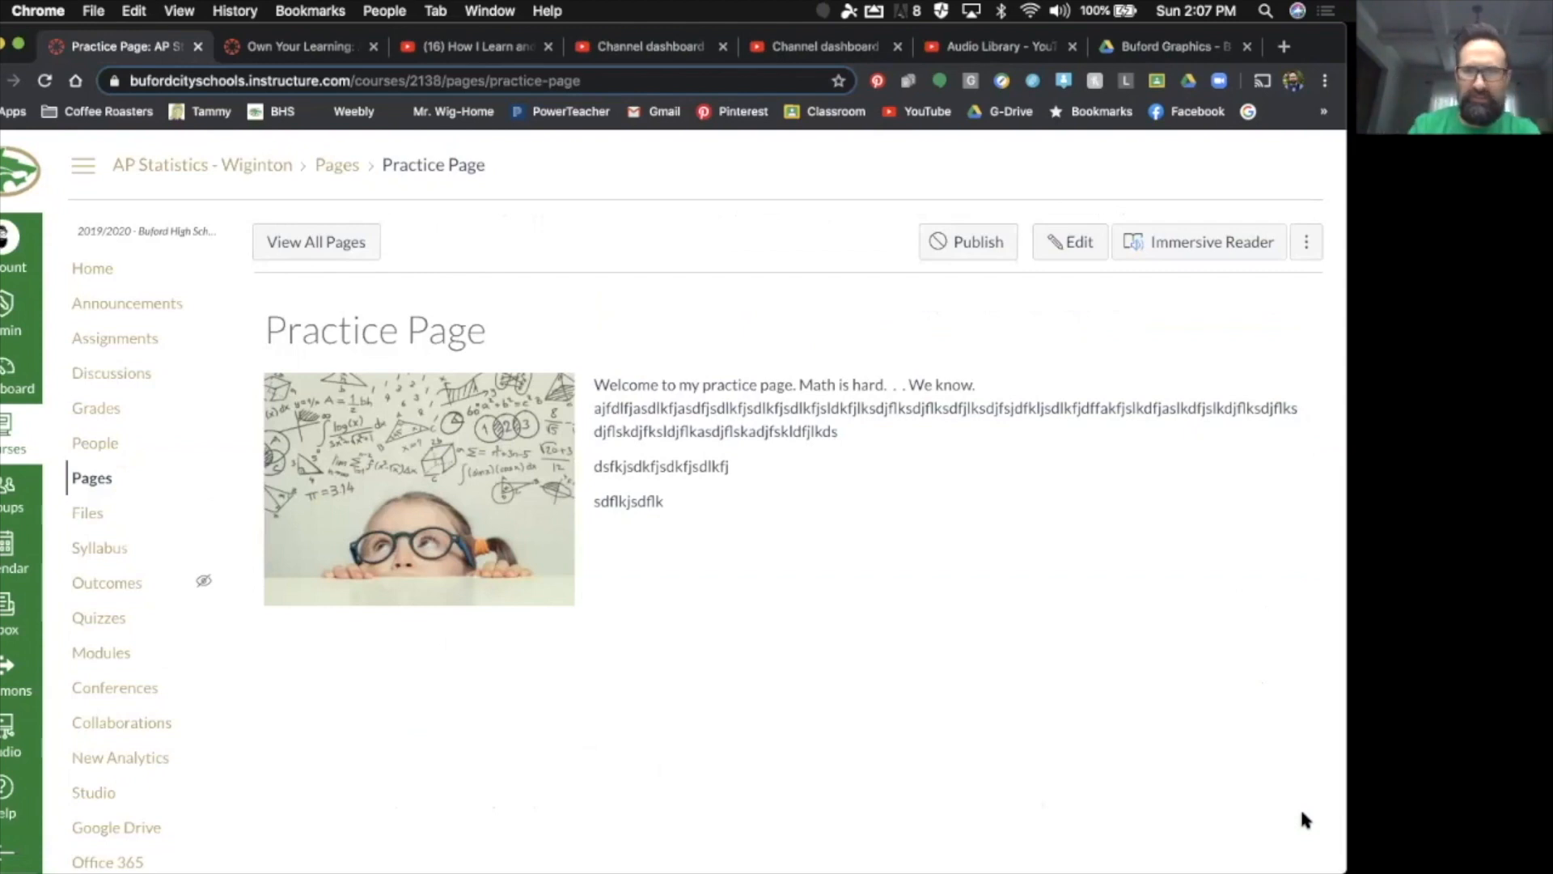
left_click(1077, 239)
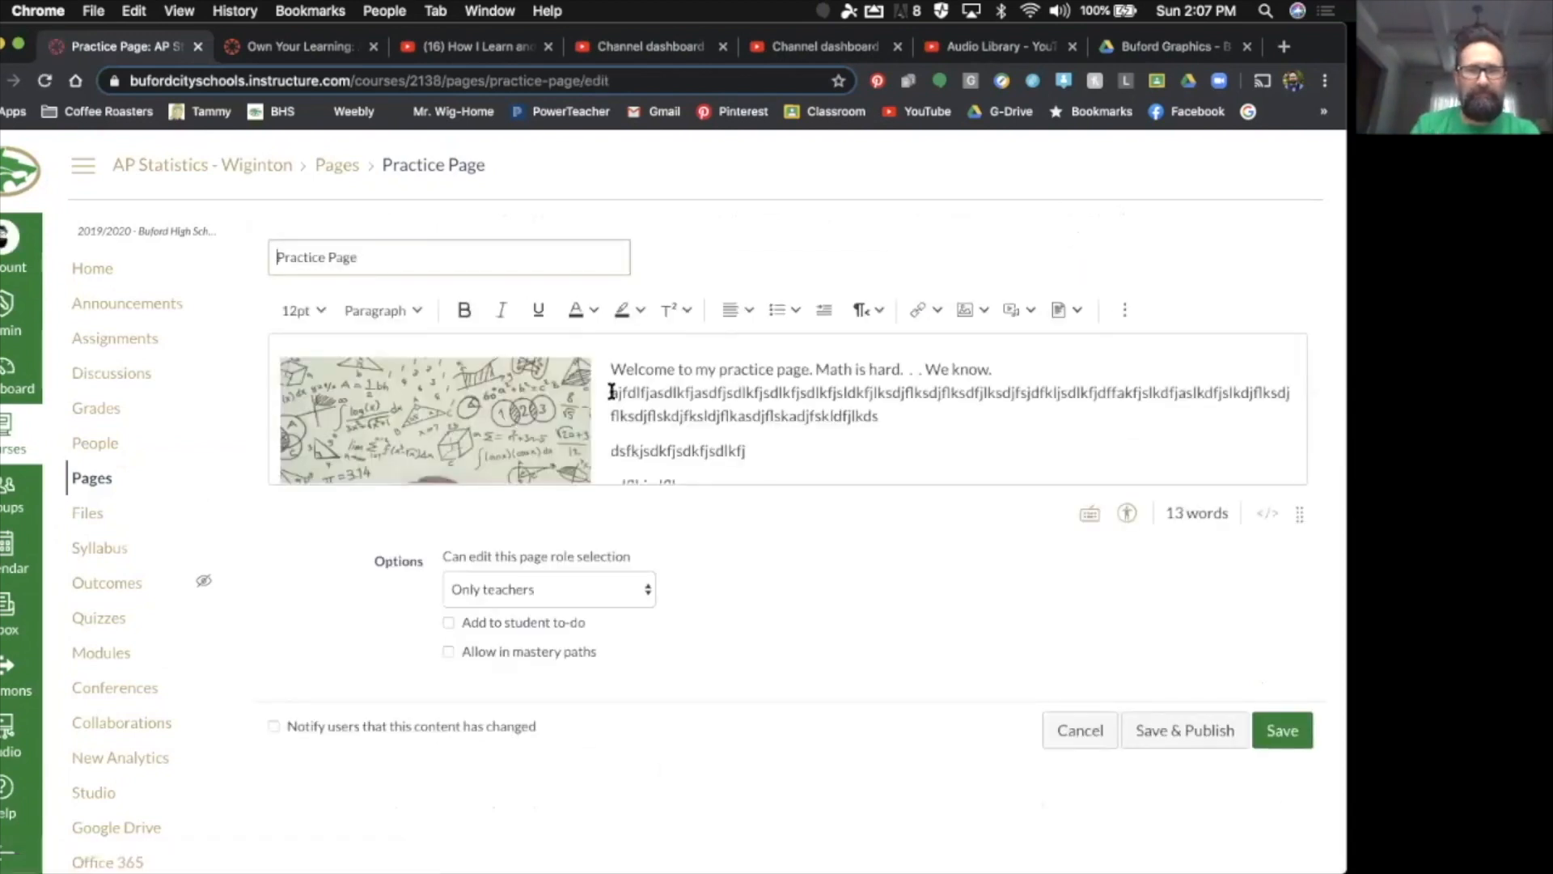
Add several blank lines after the last filler paragraph to make room below the image
left_click(277, 358)
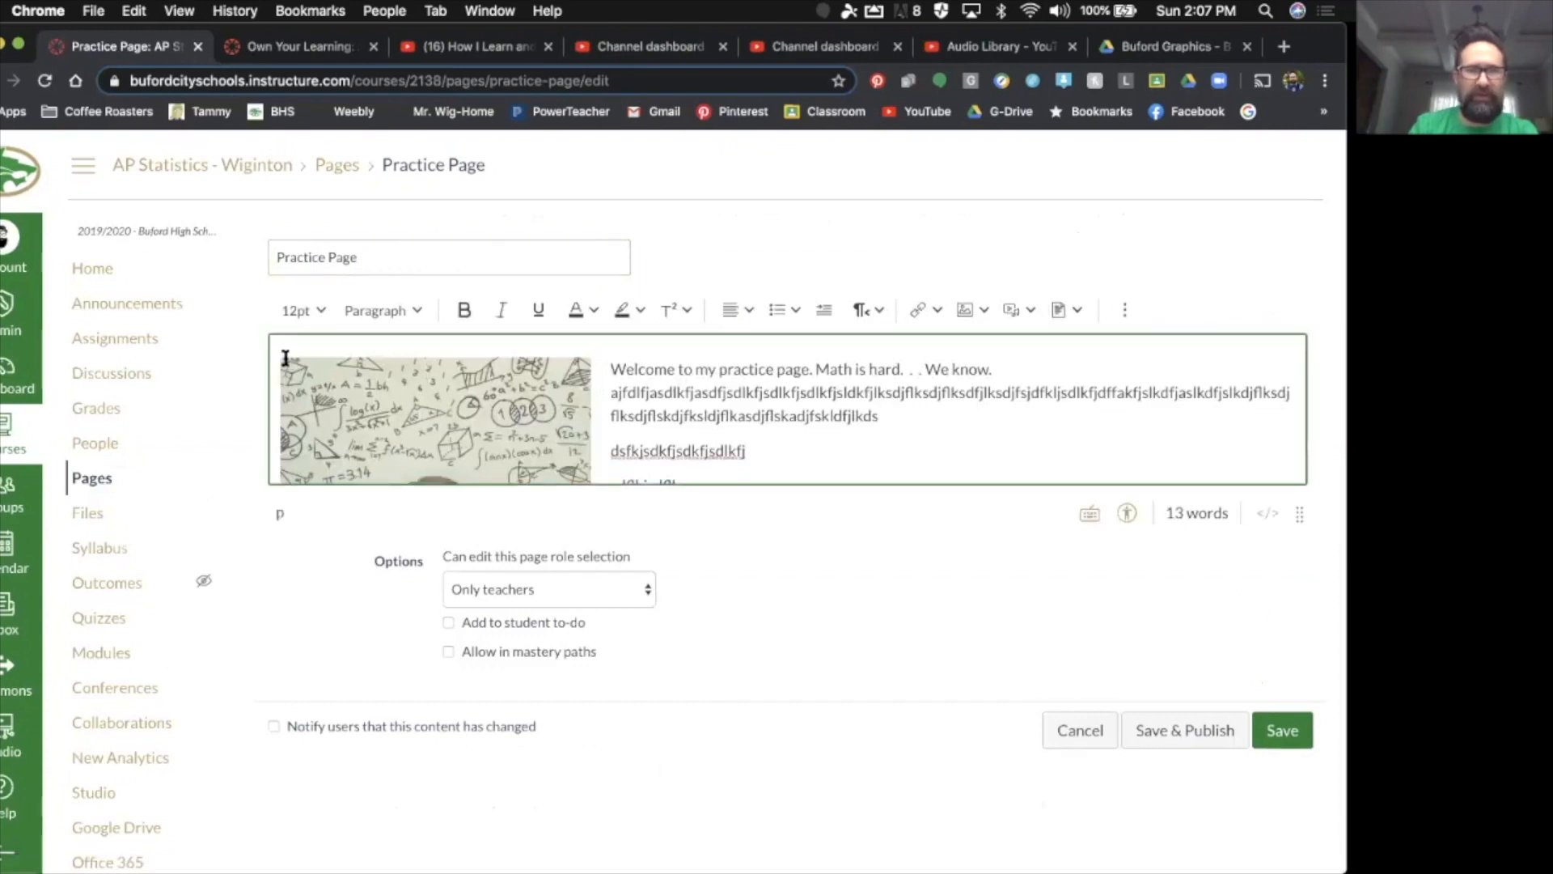
scroll(698, 467, "down", 3)
left_click(700, 419)
key("Return")
key("Return")
key("Return")
key("Return")
key("Return")
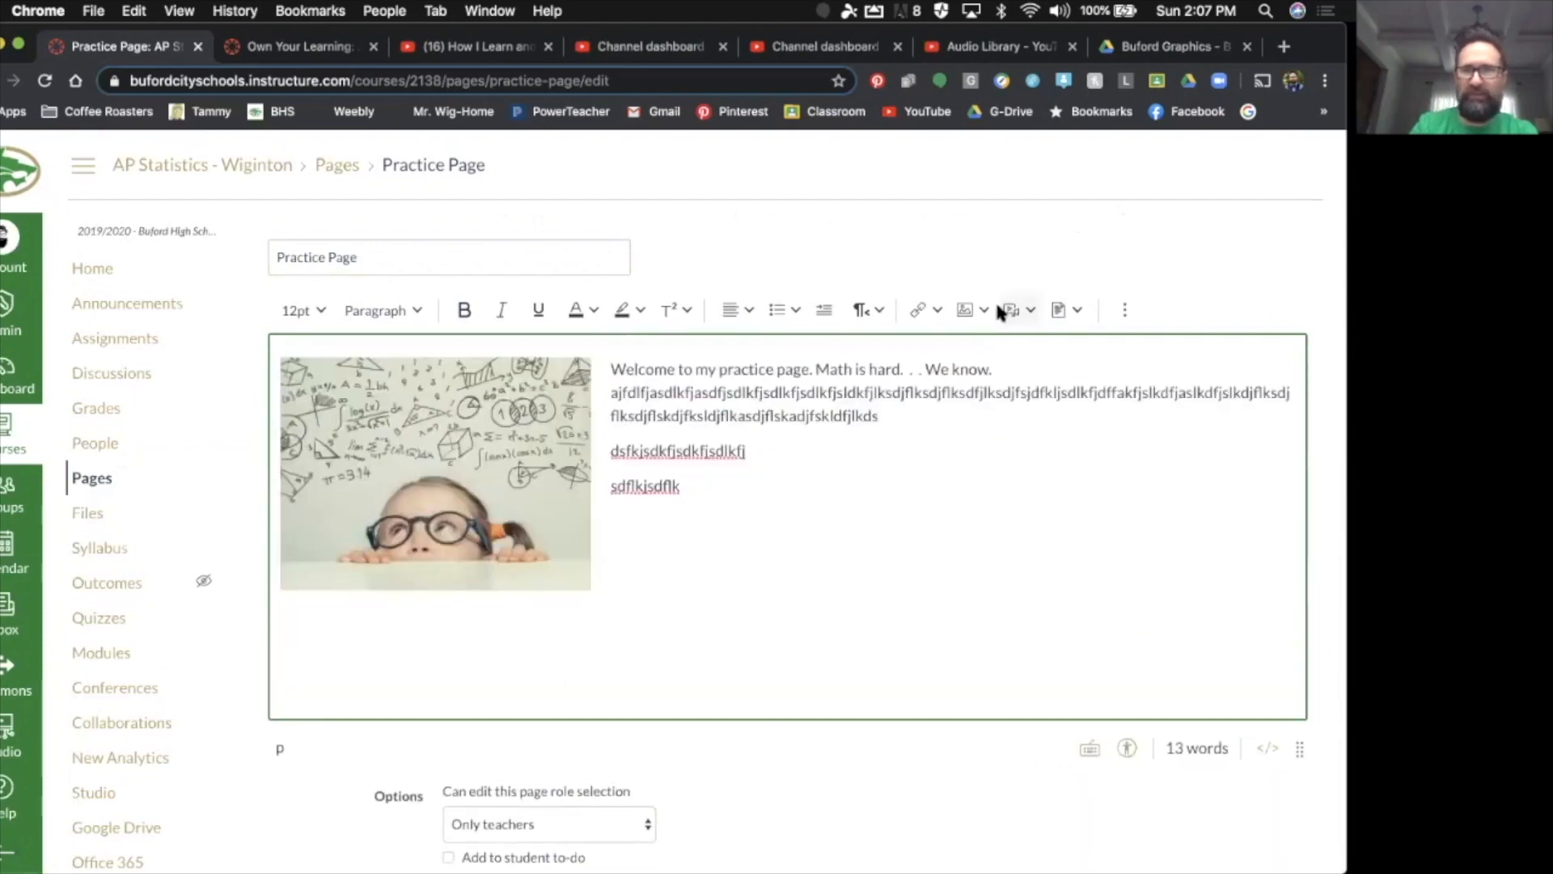
Insert a table with three columns and three rows below the image
left_click(1068, 310)
left_click(1127, 311)
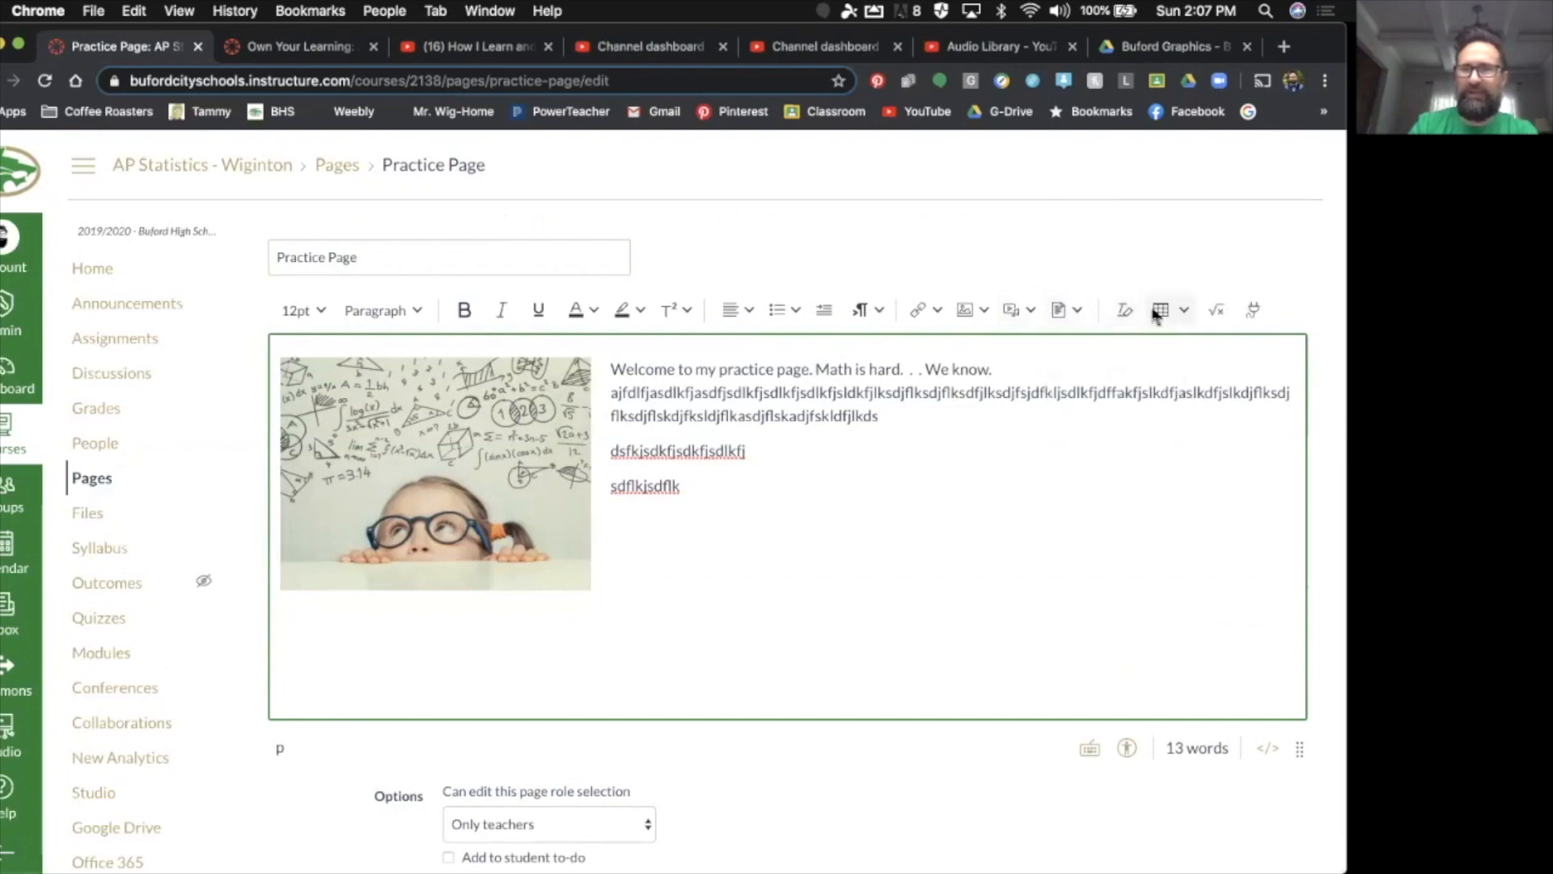
left_click(1158, 310)
mouse_move(1174, 352)
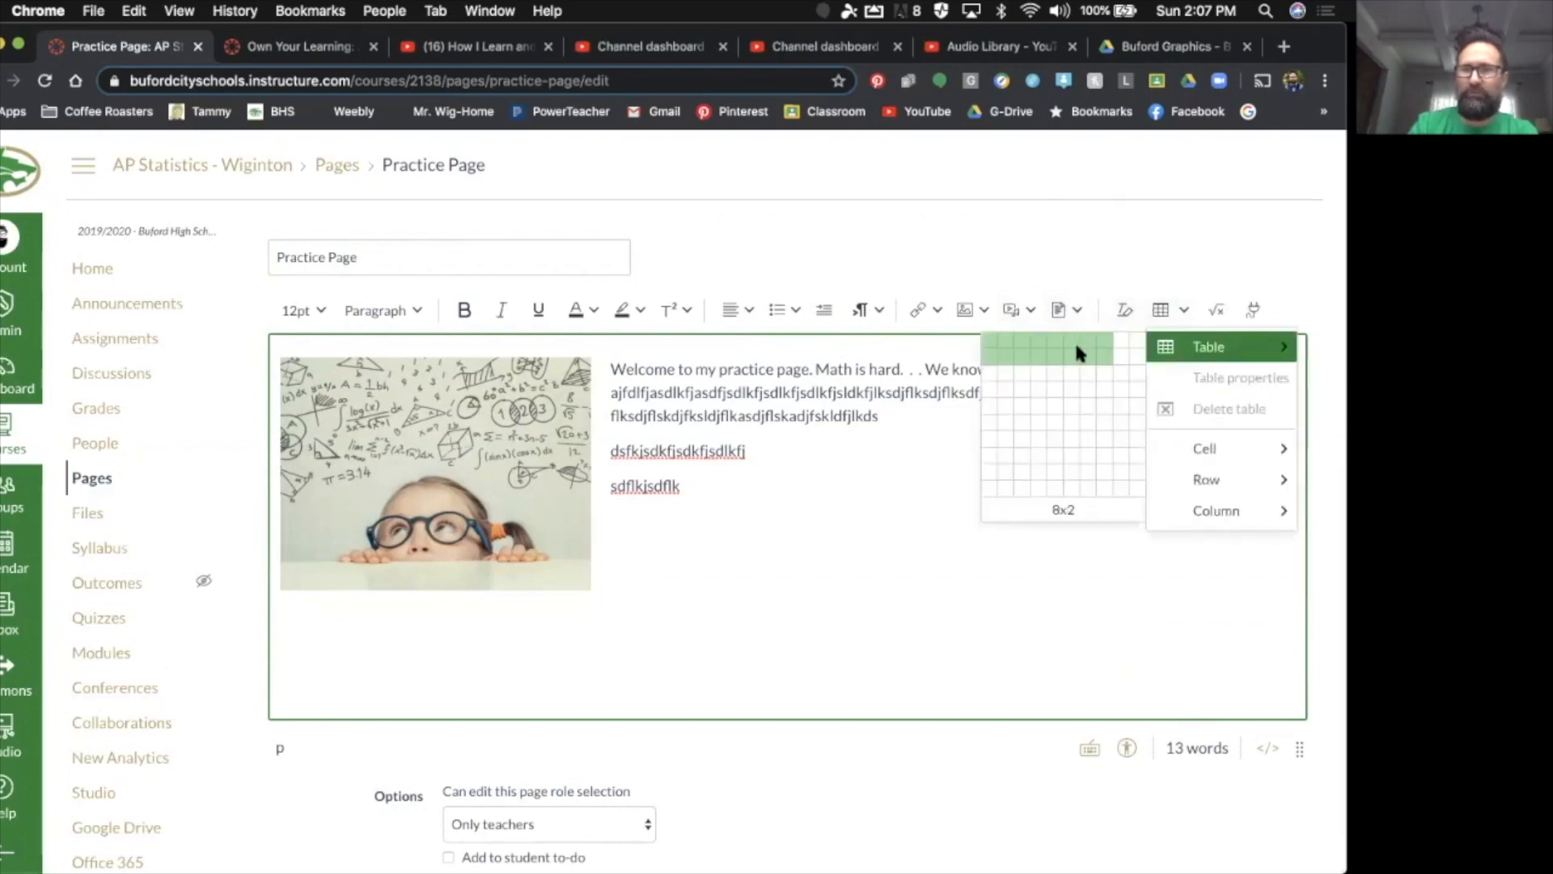
left_click(1023, 374)
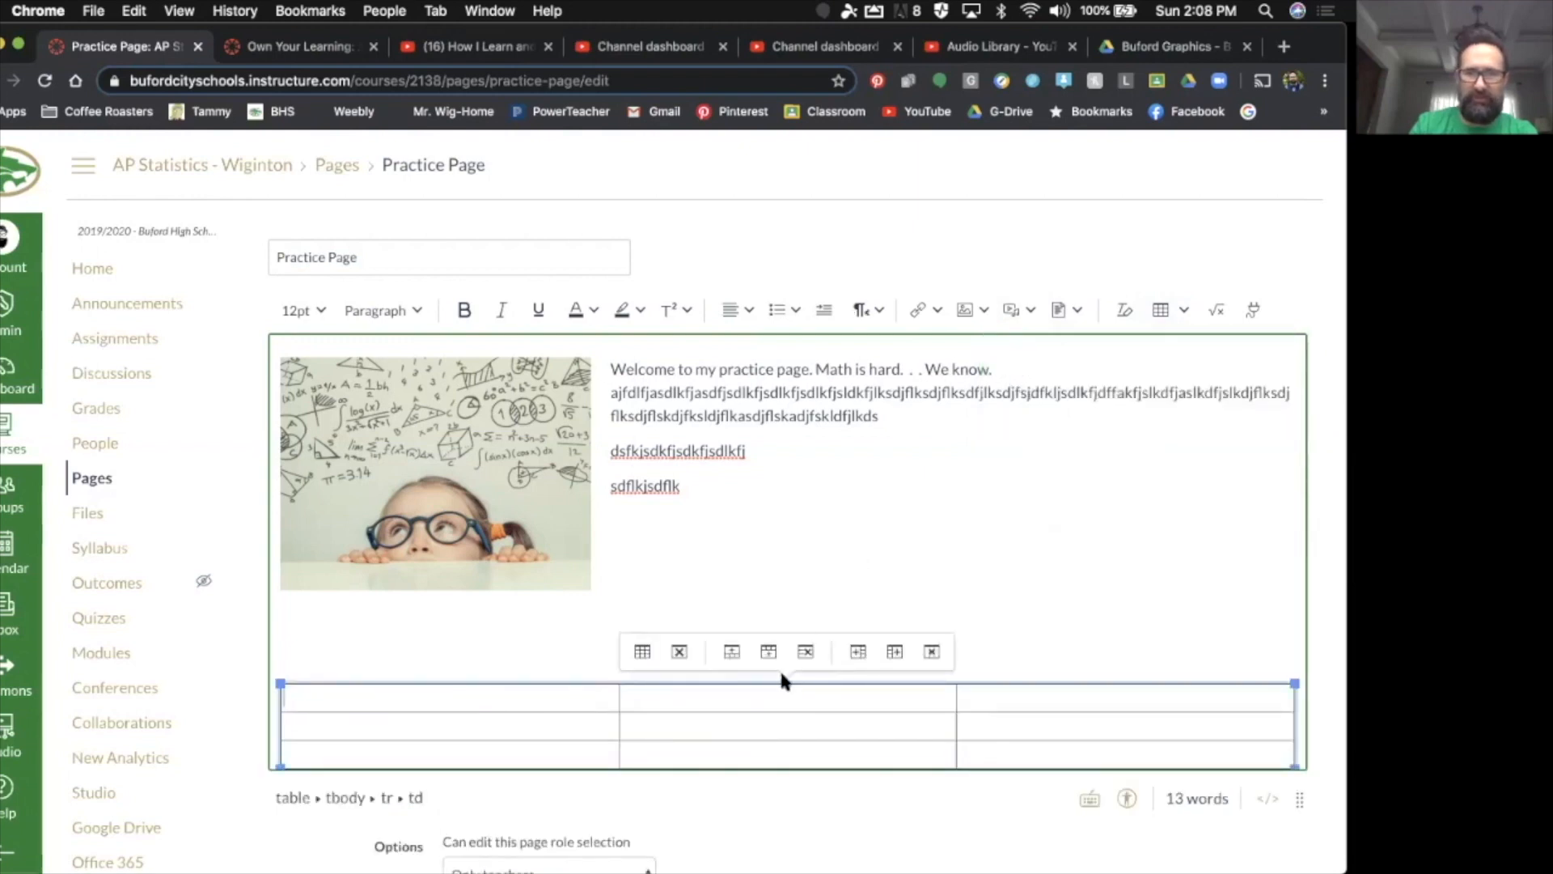
Upload Oval Wolf HD Foil.png from the computer into the first cell of the table
scroll(781, 680, "down", 4)
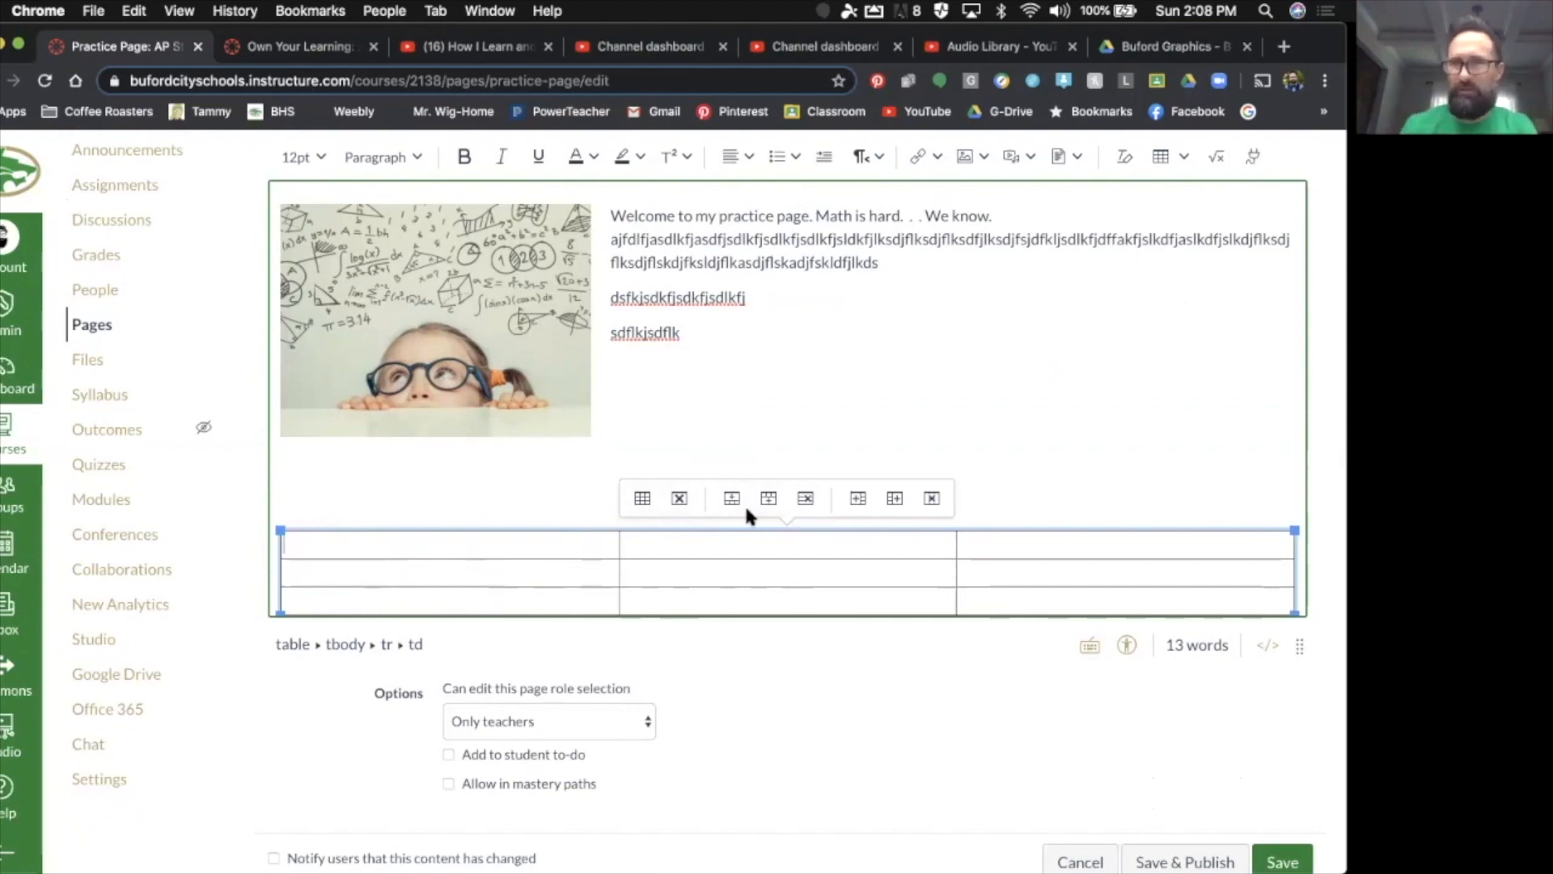
scroll(925, 471, "up", 1)
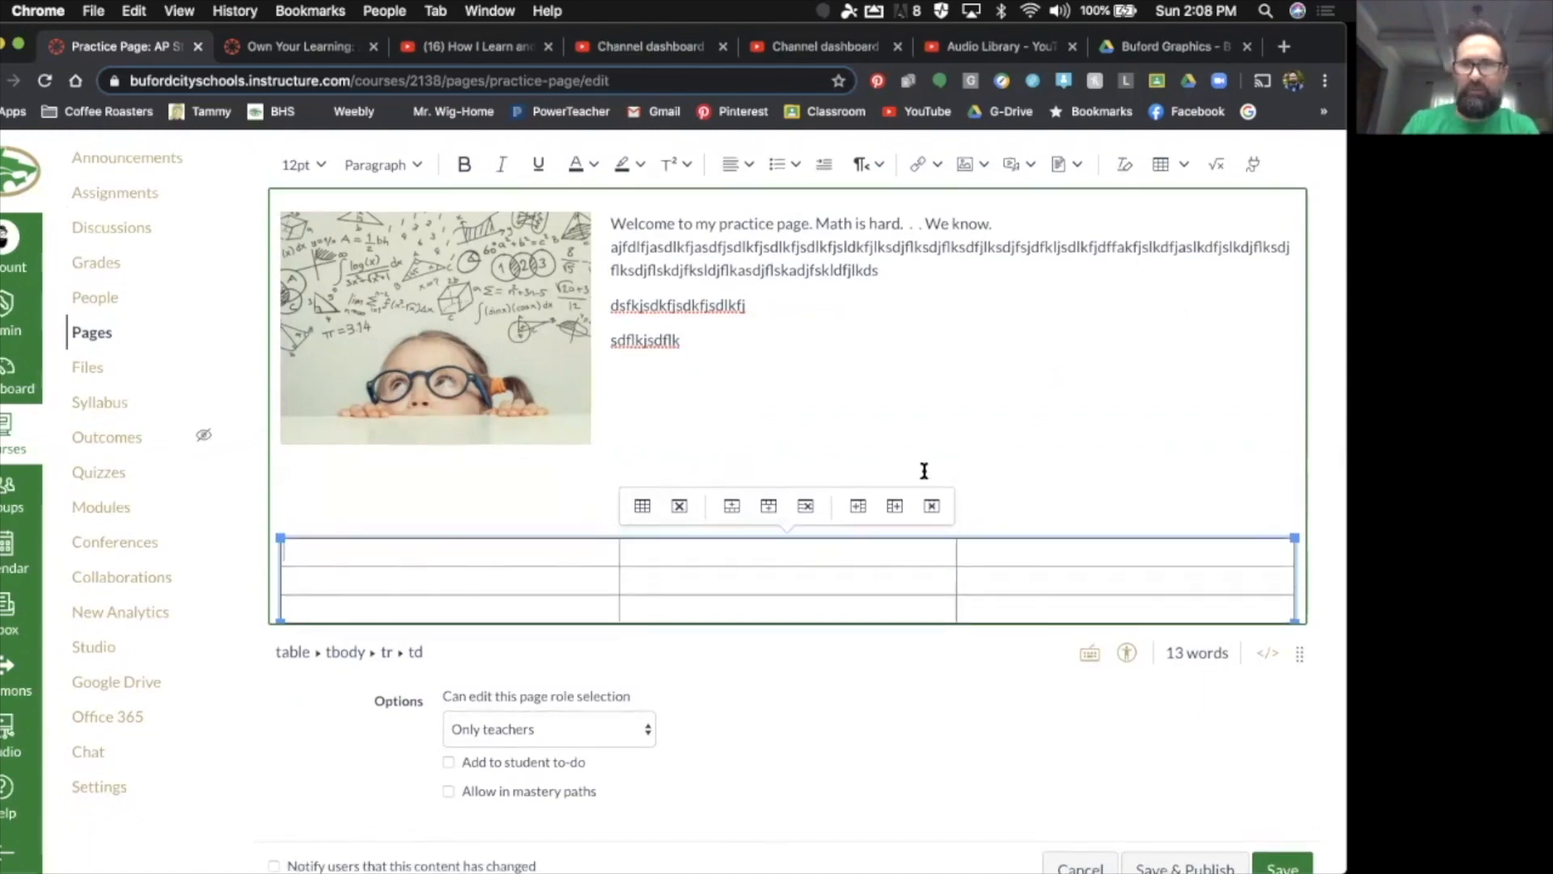
scroll(925, 471, "up", 3)
left_click(976, 305)
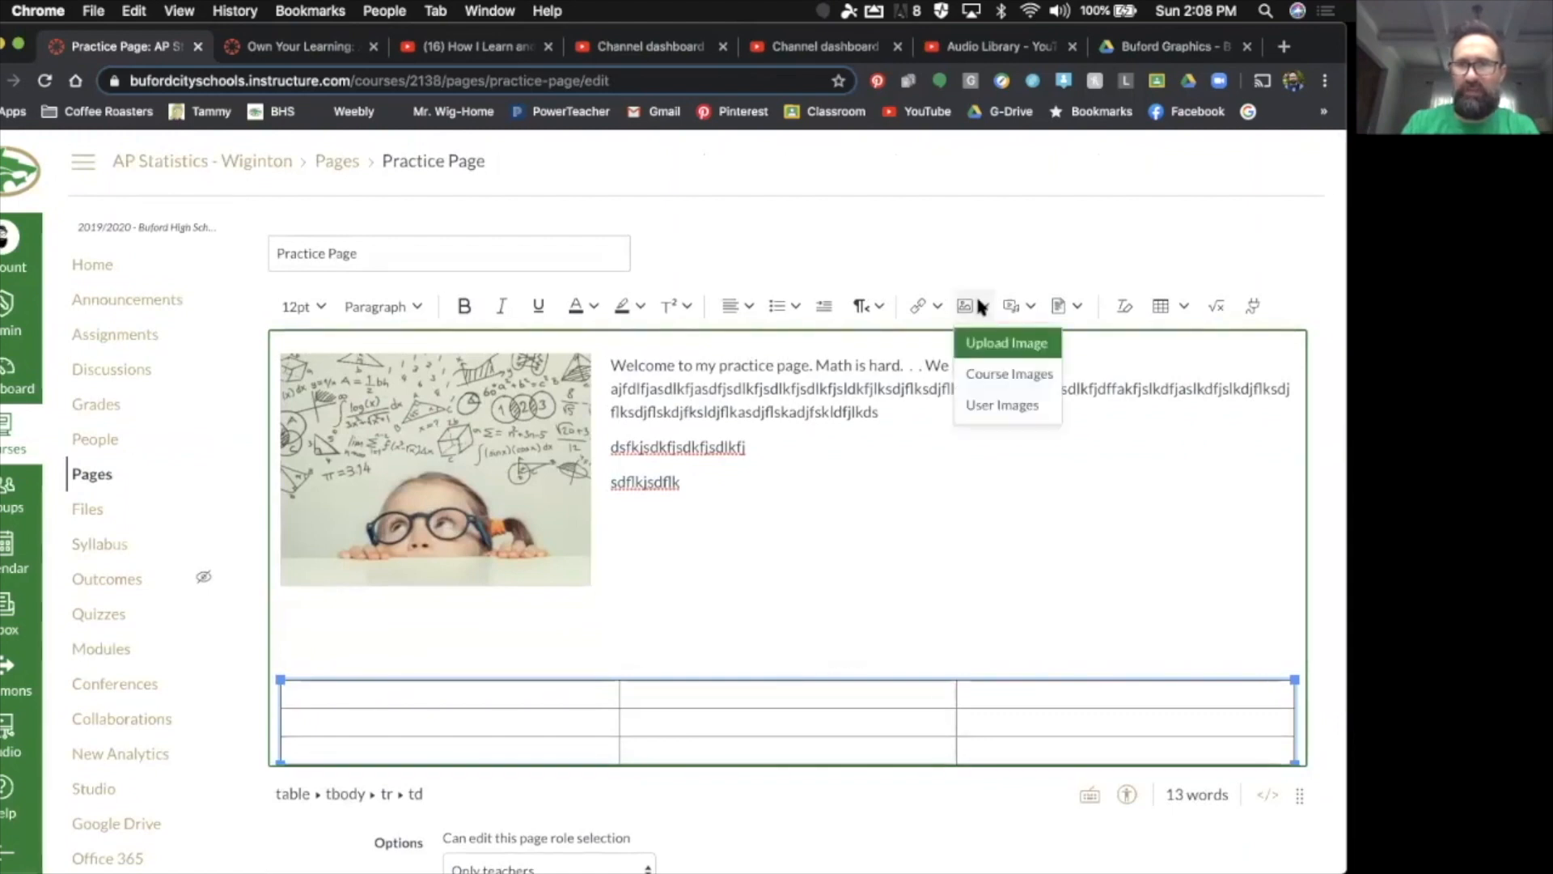
left_click(987, 356)
left_click(711, 488)
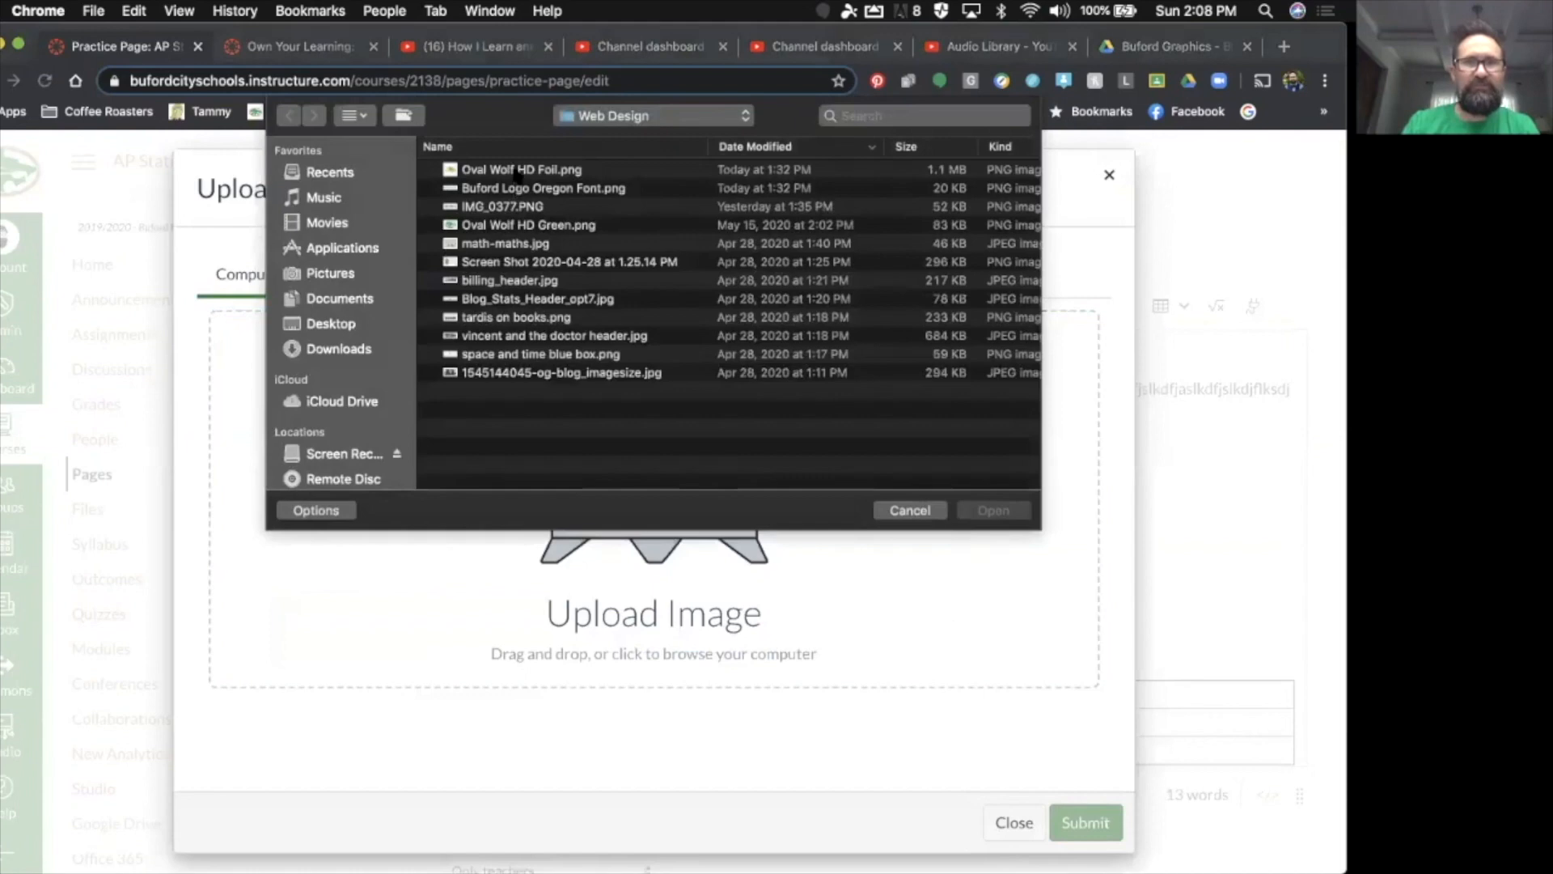
left_click(994, 510)
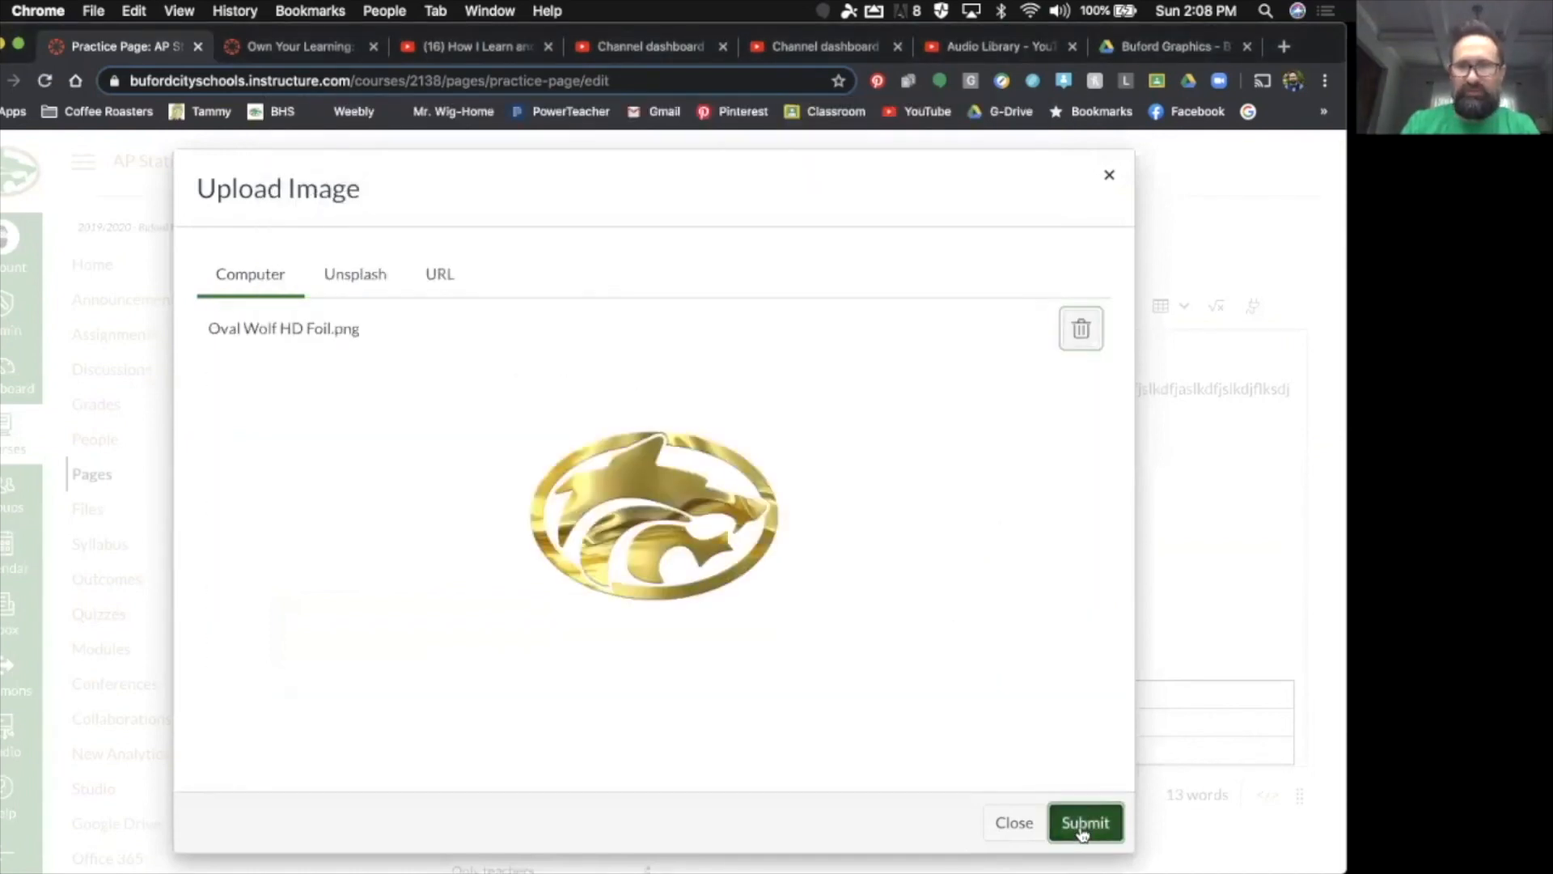
left_click(1082, 823)
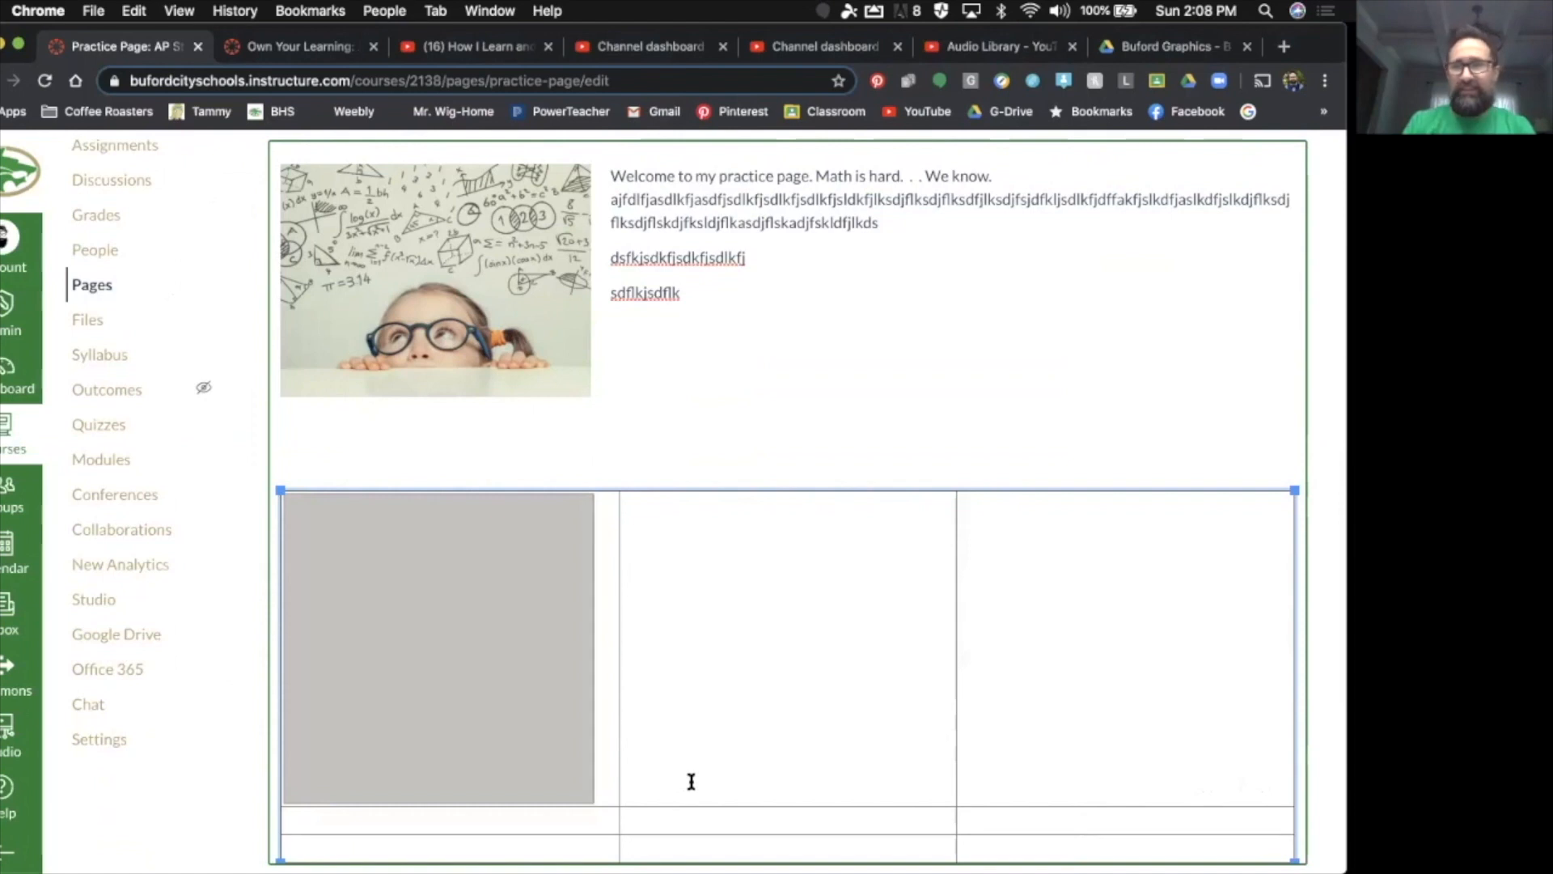
Merge the second and third cells of the table's first row, beside the wolf logo
scroll(625, 721, "down", 1)
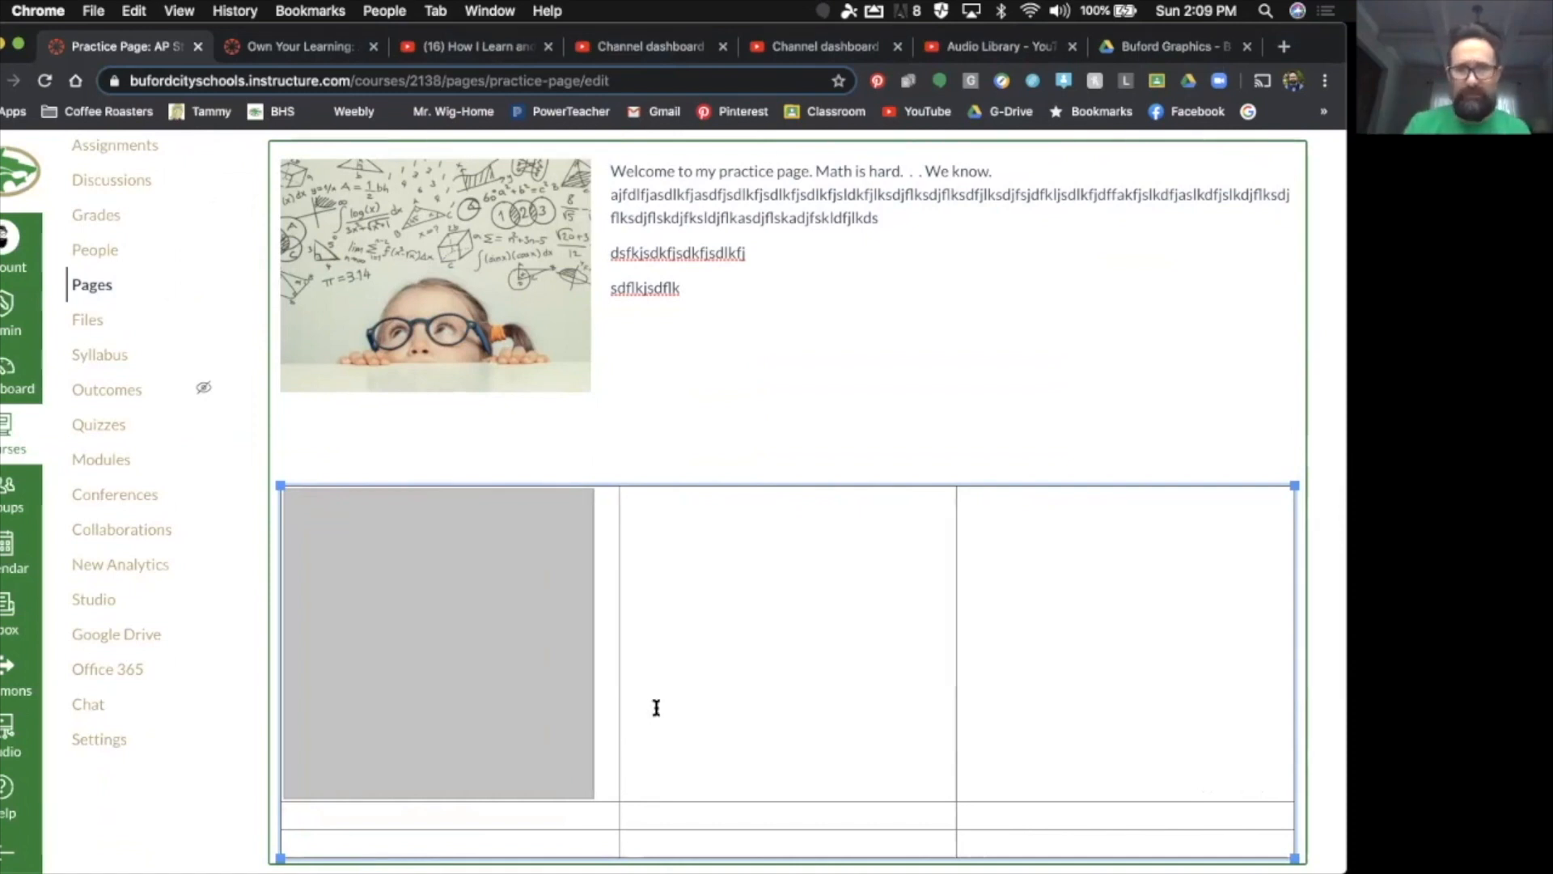
left_click(656, 708)
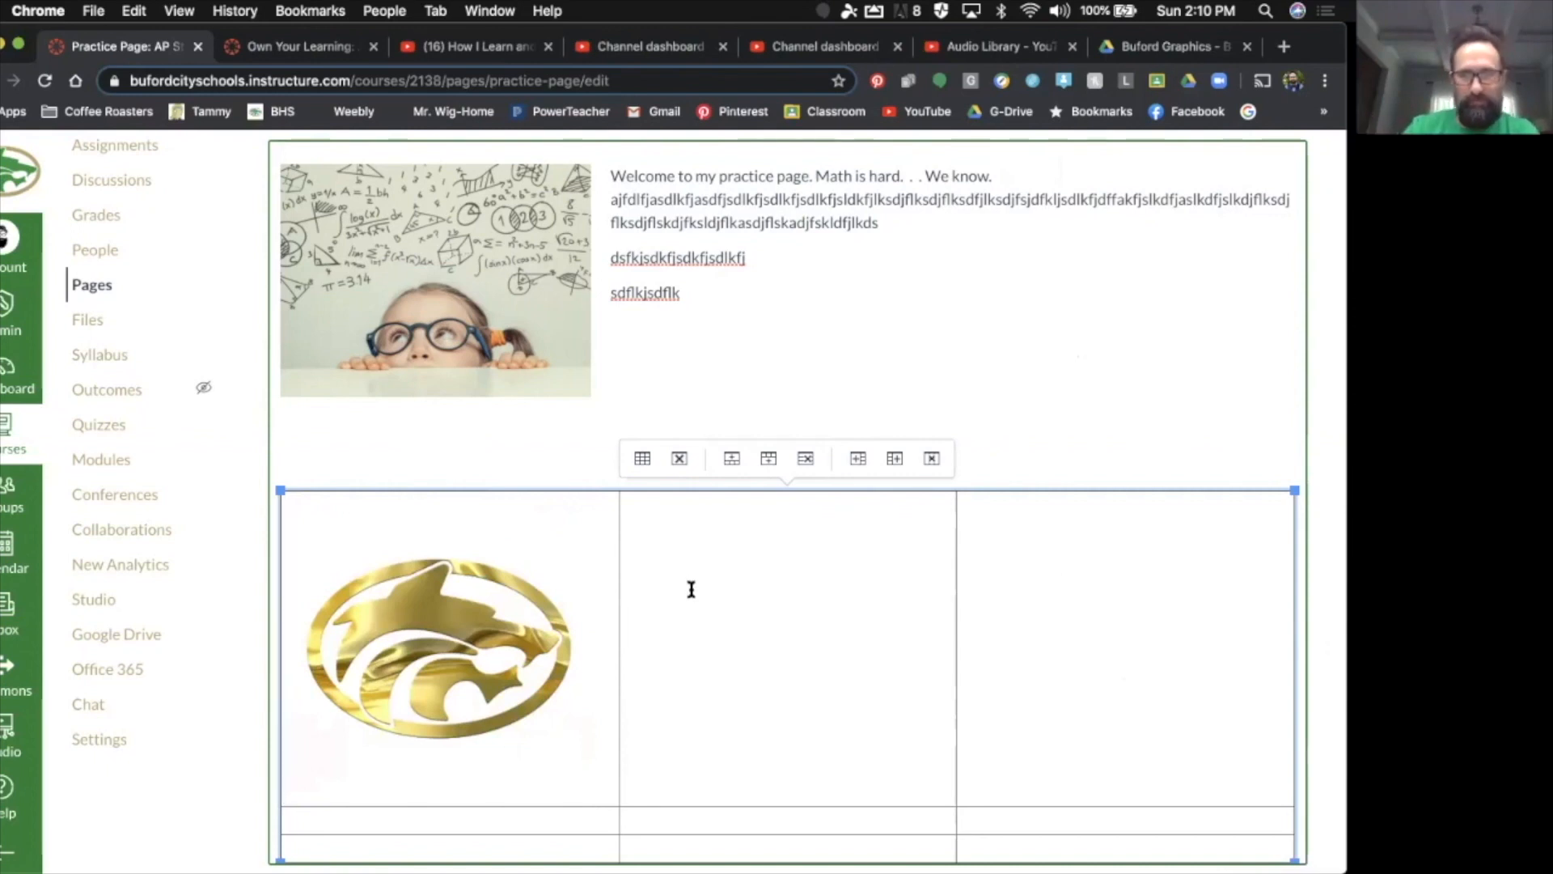
left_click(730, 589)
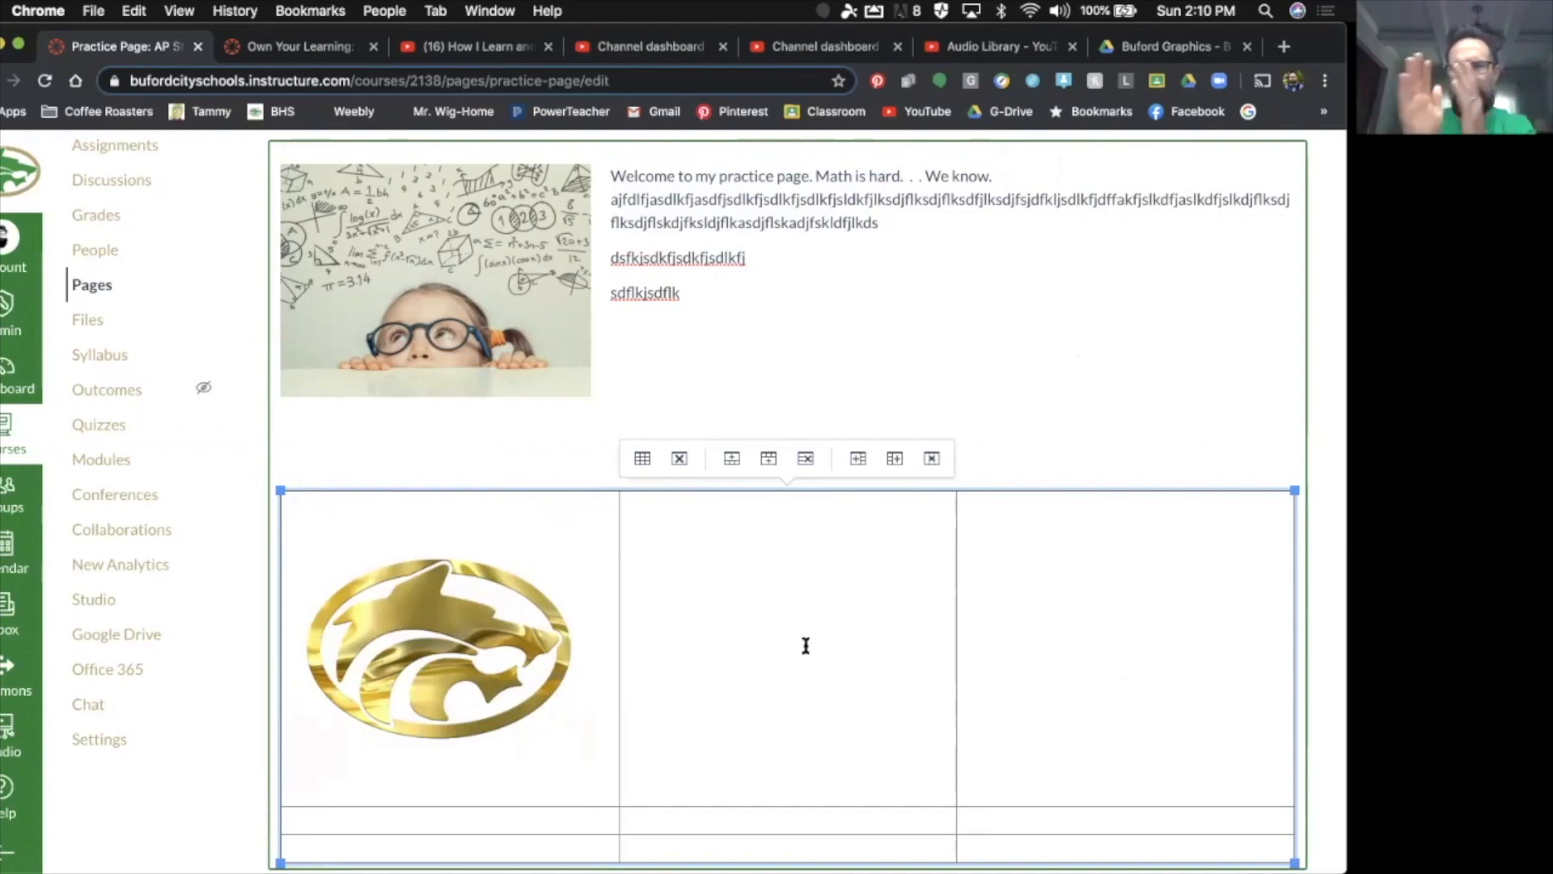
left_click_drag(970, 641, 905, 650)
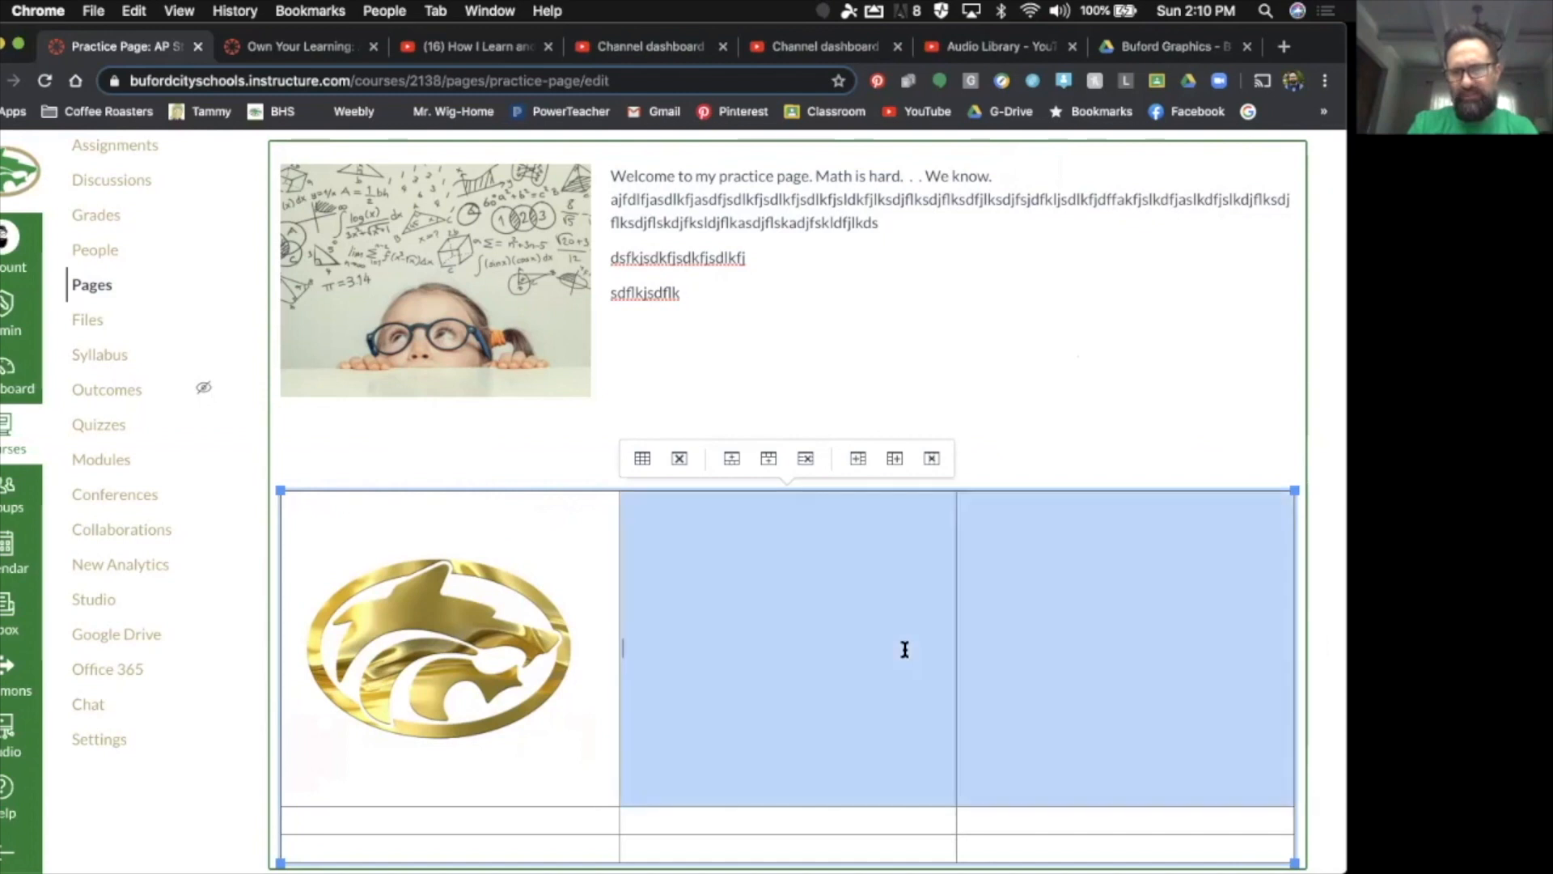
scroll(905, 650, "down", 5)
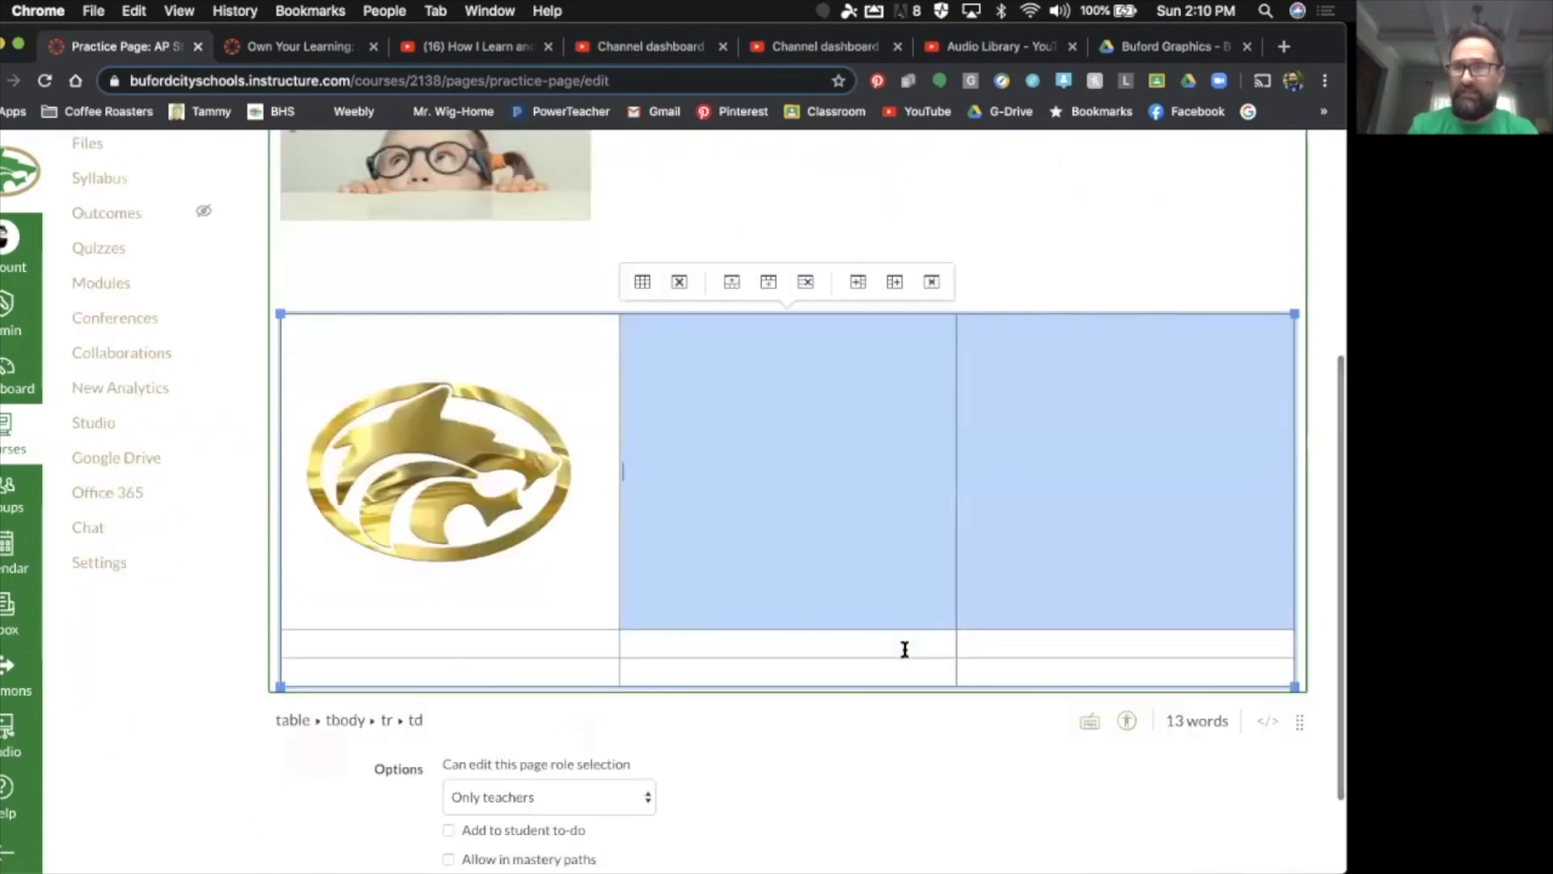
scroll(971, 463, "up", 10)
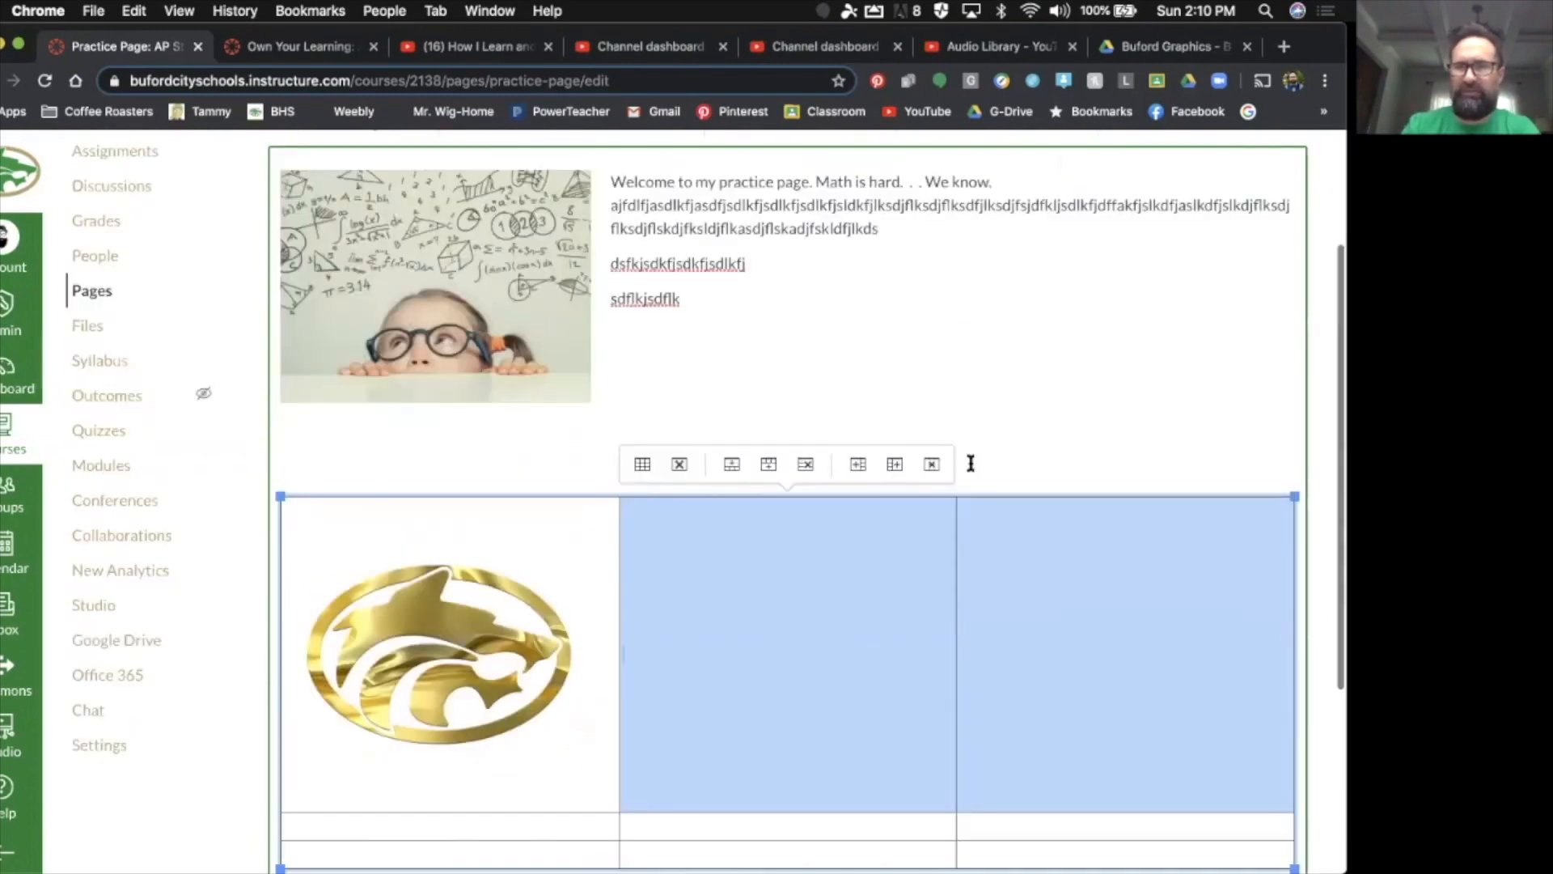
left_click(1177, 289)
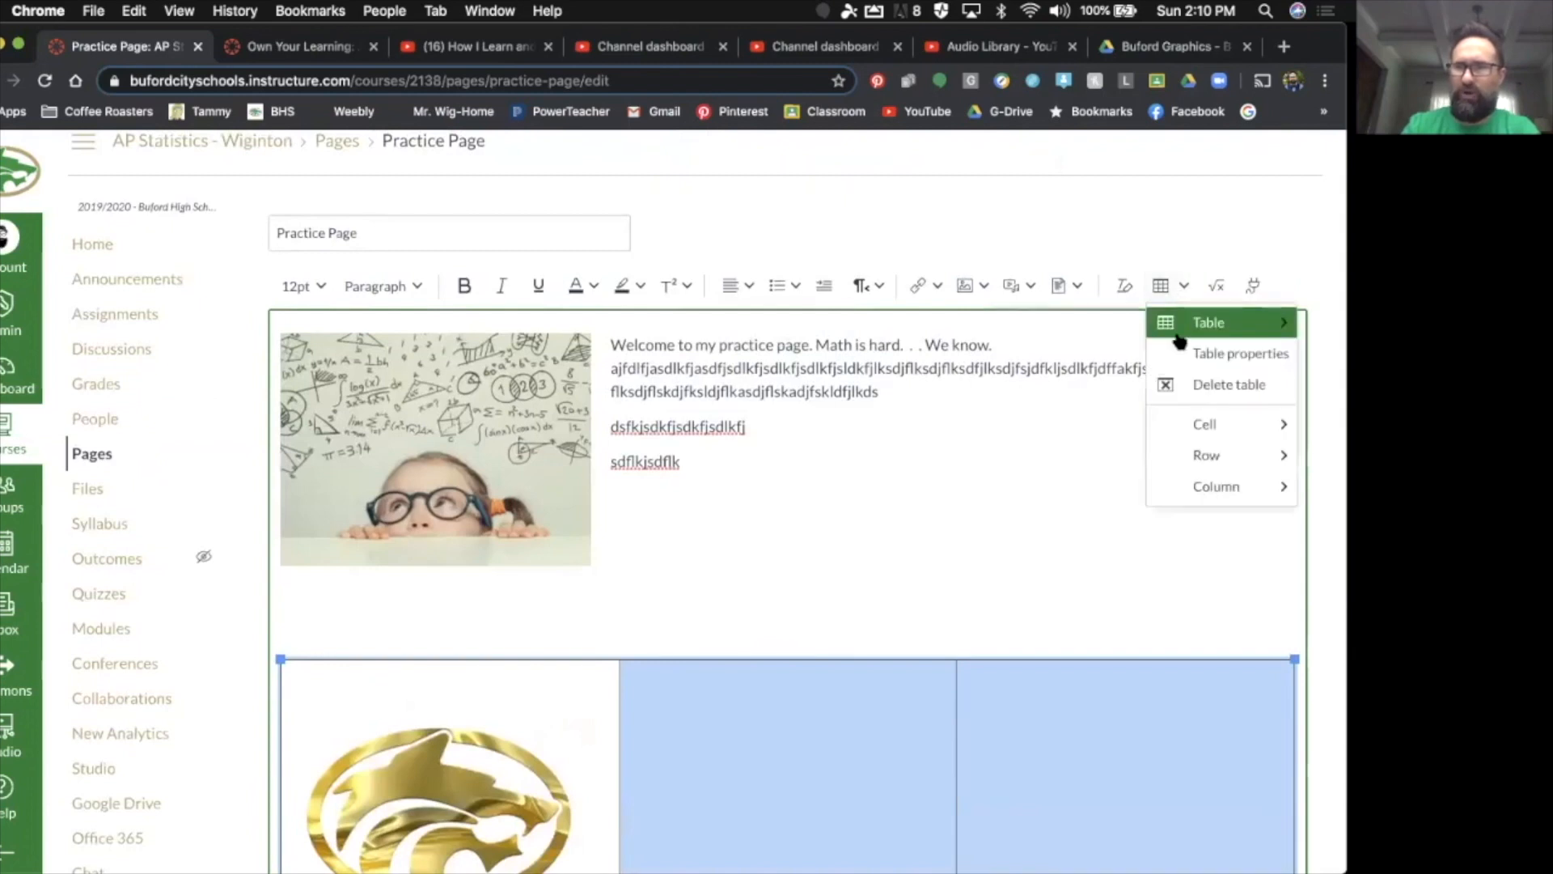
mouse_move(1198, 421)
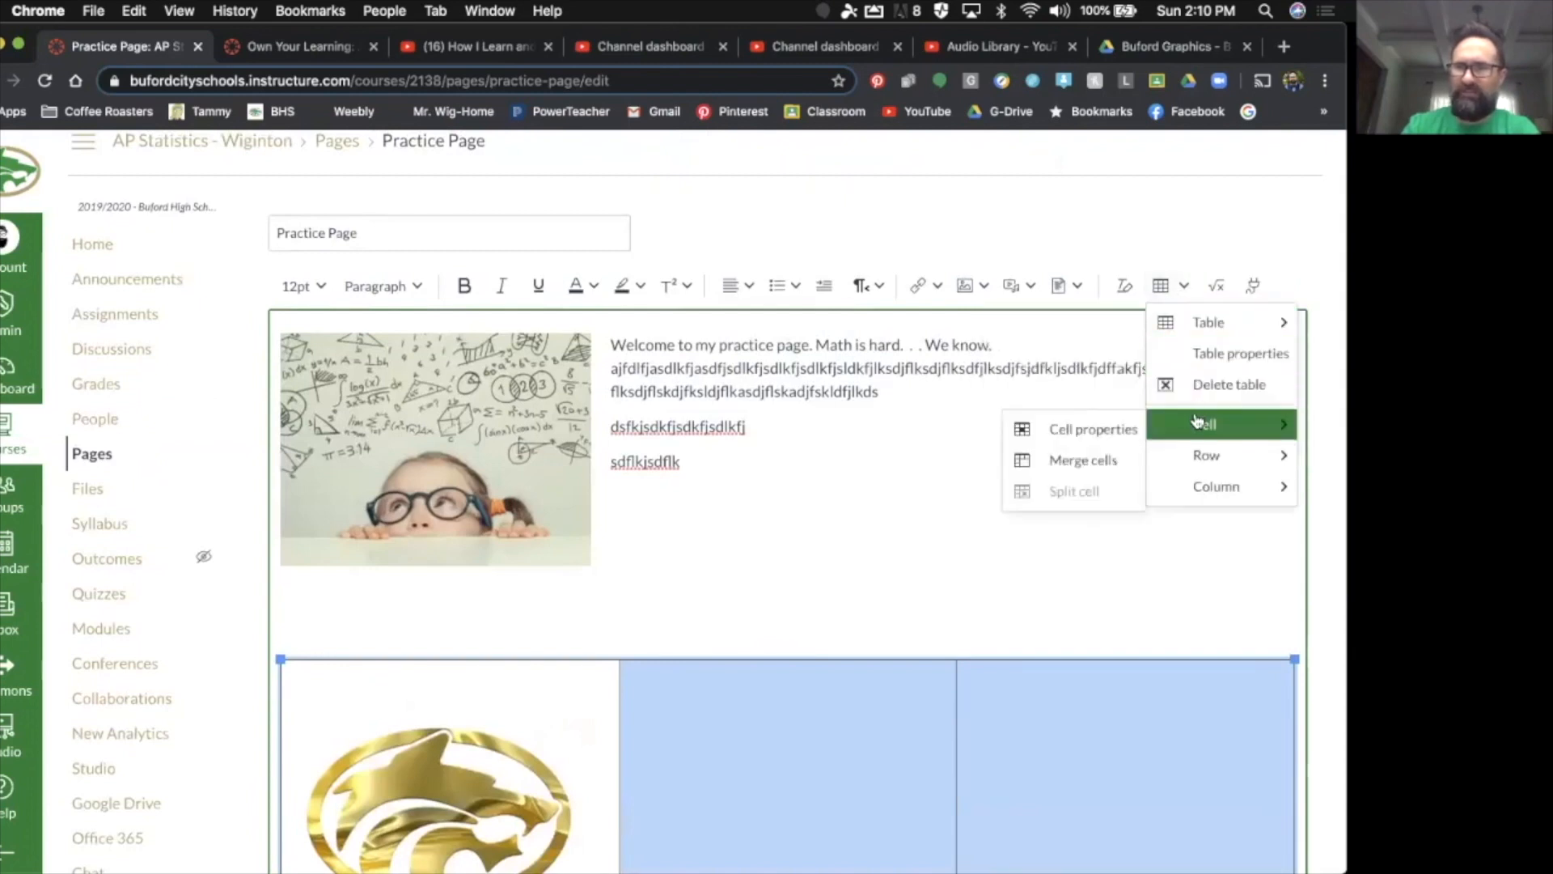
left_click(1121, 462)
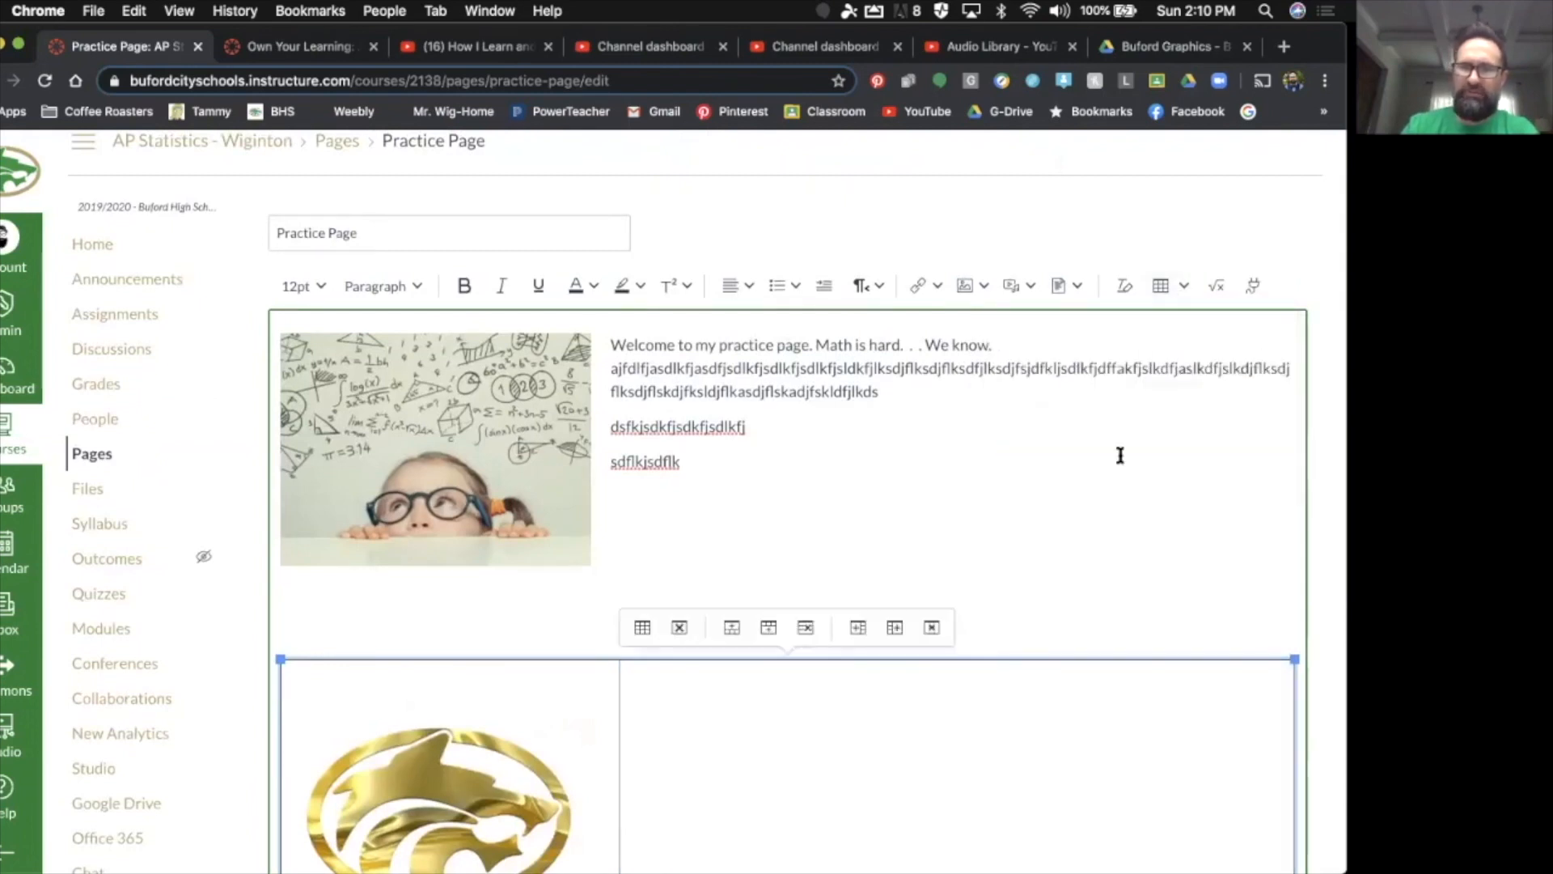
Fill the merged cell beside the wolf logo with five short paragraphs of random filler letters
scroll(985, 746, "down", 5)
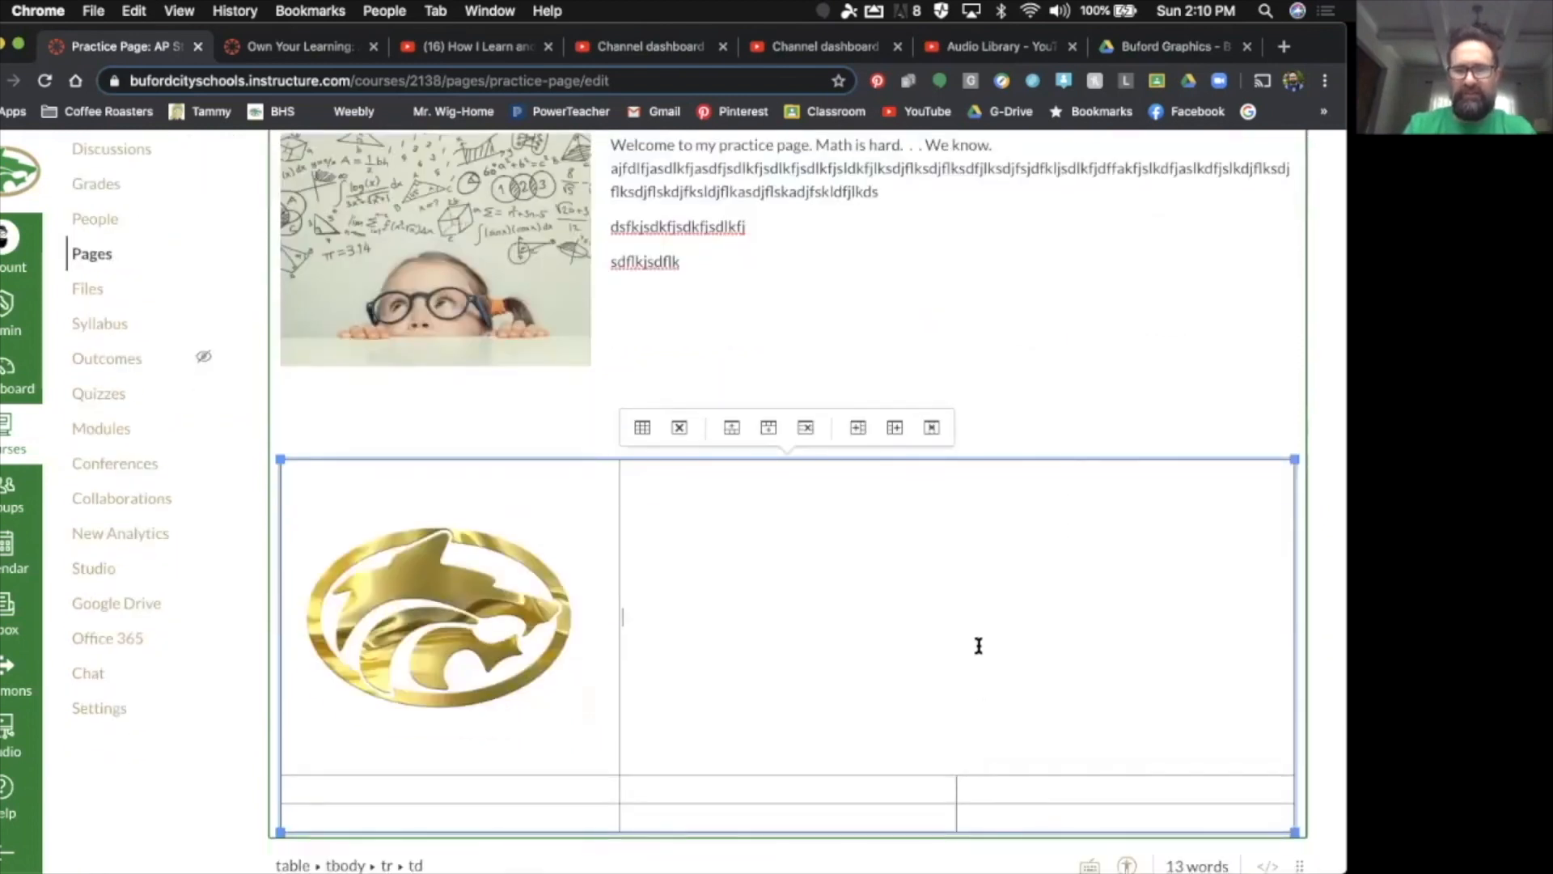
type("sdkjflskadjfskdjfsdkfjskdljflsdkjfslkd")
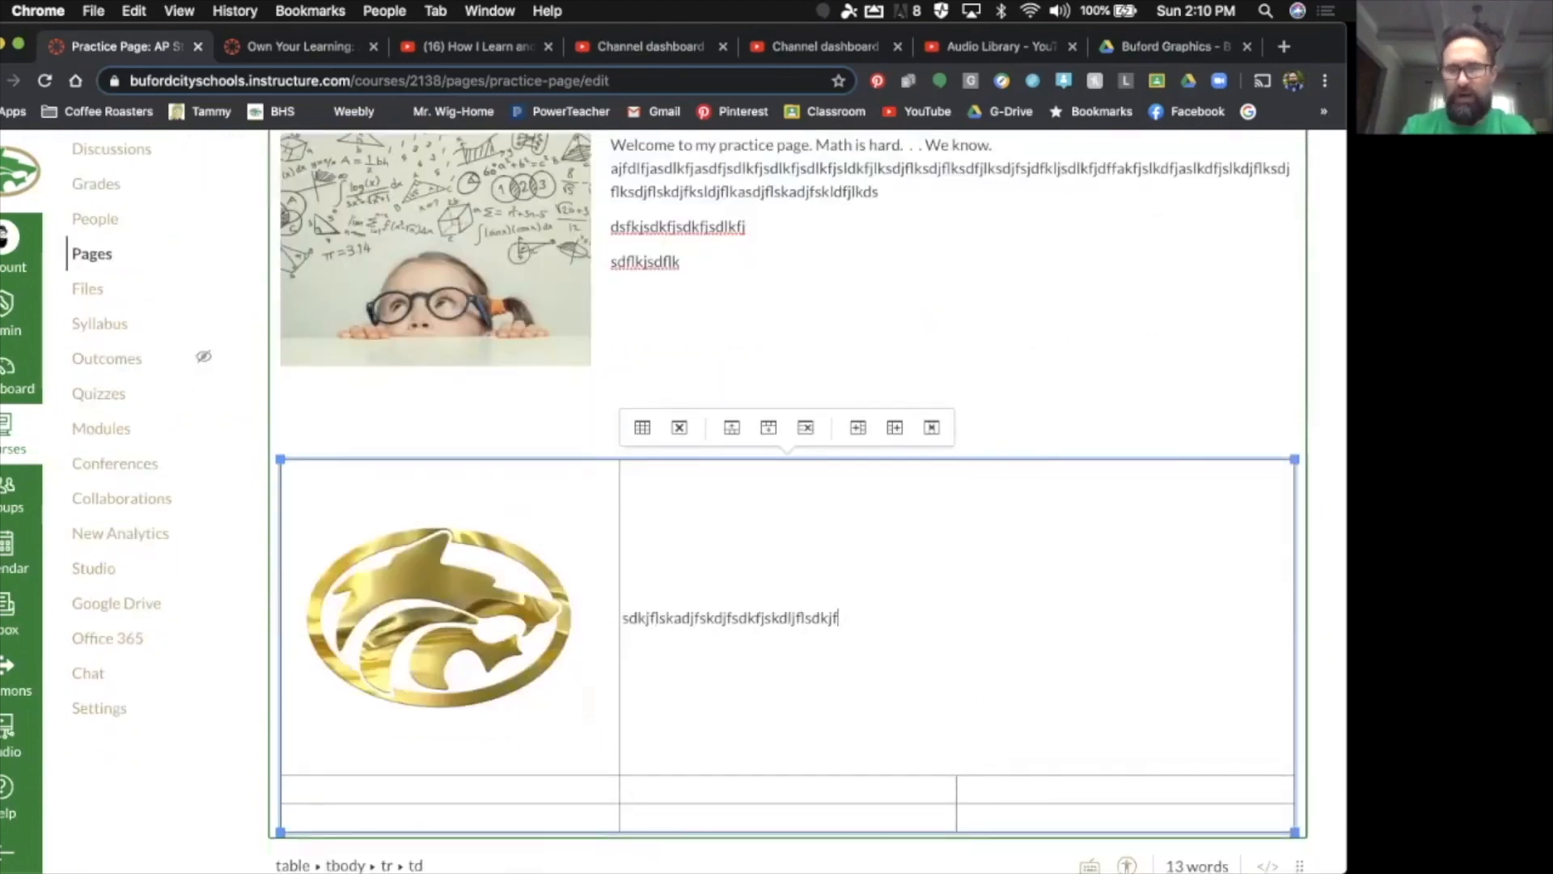
key("Return")
type("sadfkjsdlfkjsdlkfjsd")
key("Return")
type("slfksajdflksjdflksjdf")
key("Return")
type("sdlfkjsdlkfjsf")
key("Return")
type("sdlkfjsdlkfjsdlkfj")
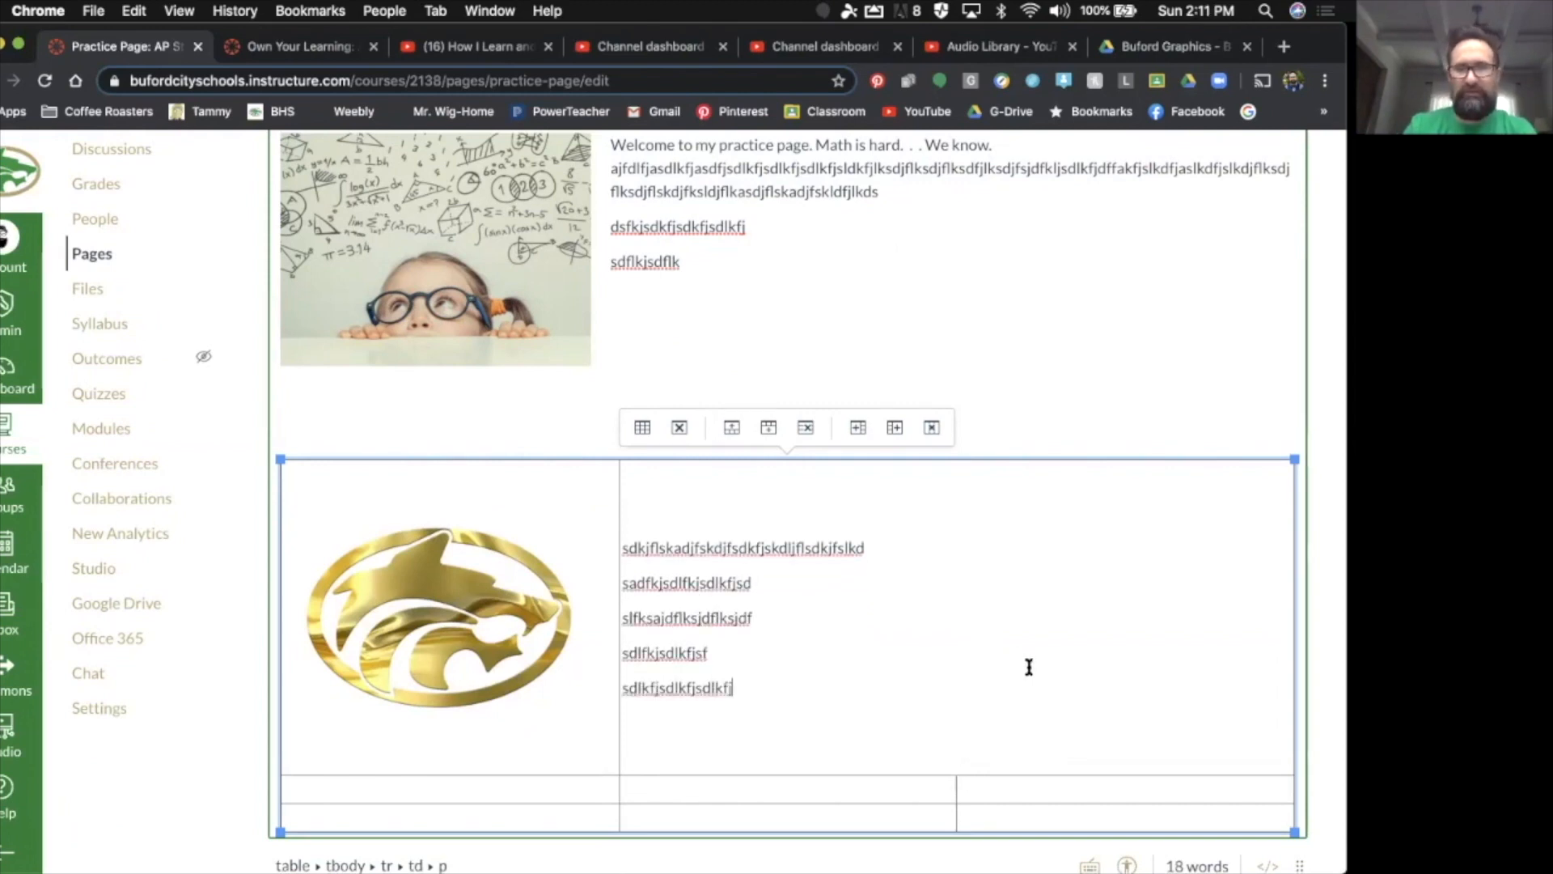
scroll(1025, 662, "down", 2)
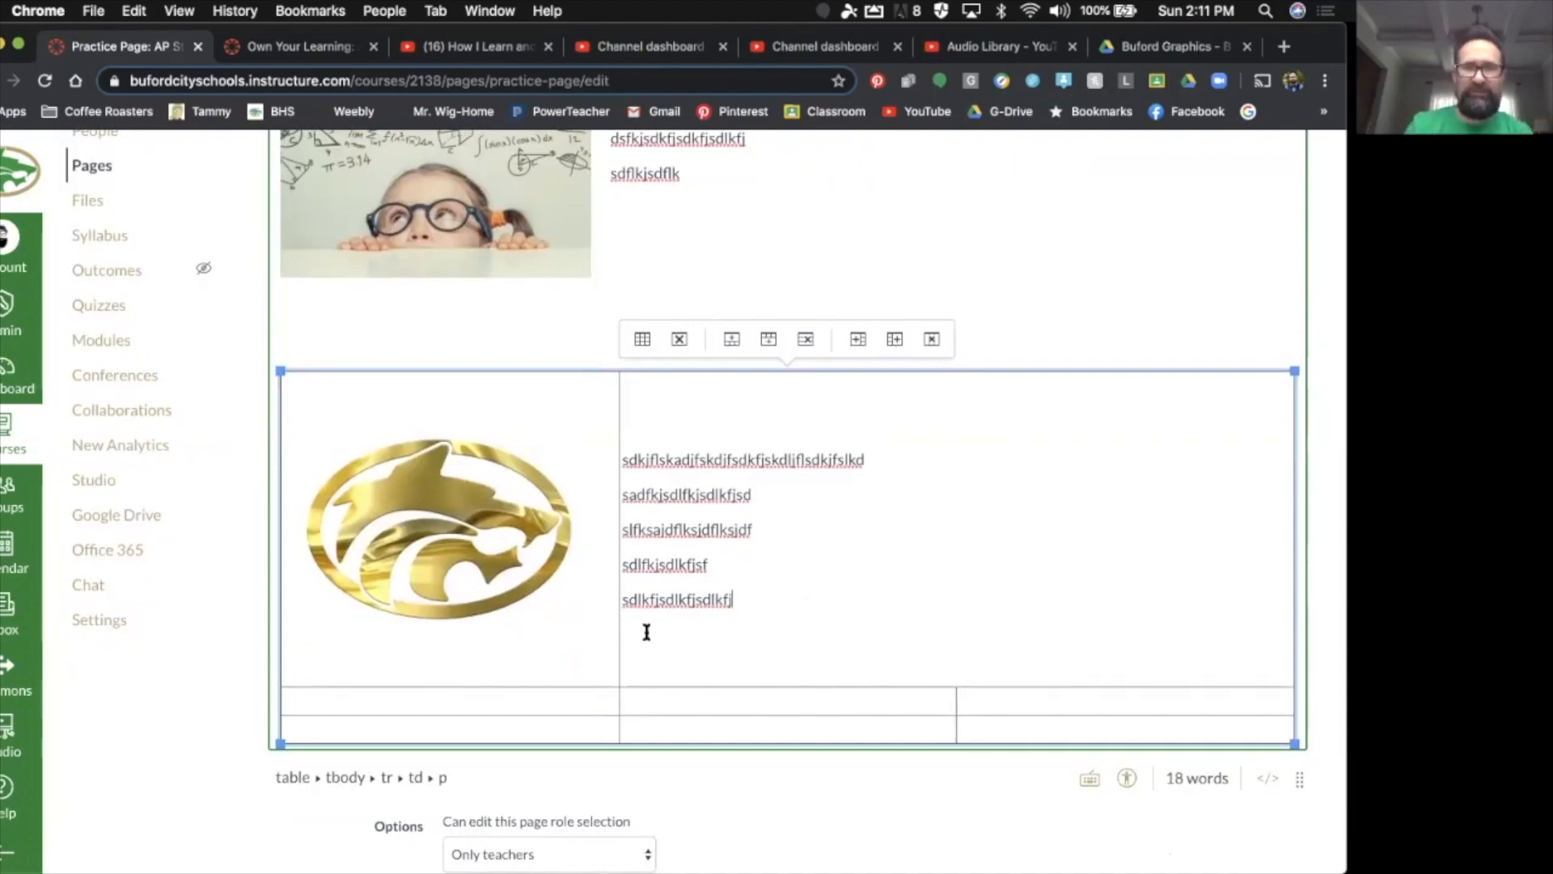
left_click(580, 700)
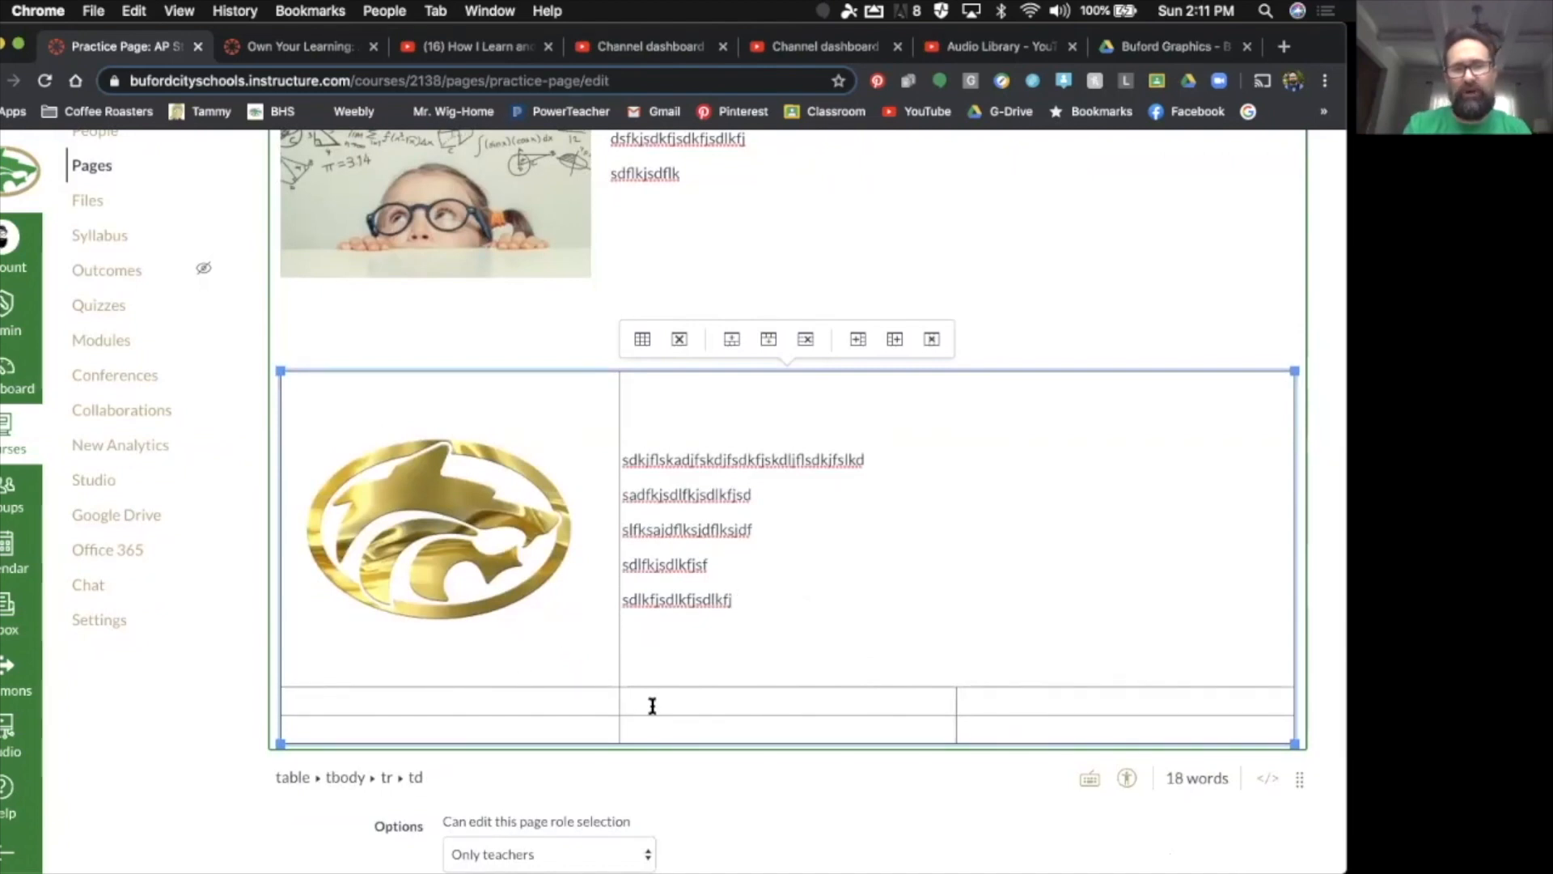
left_click(1034, 693)
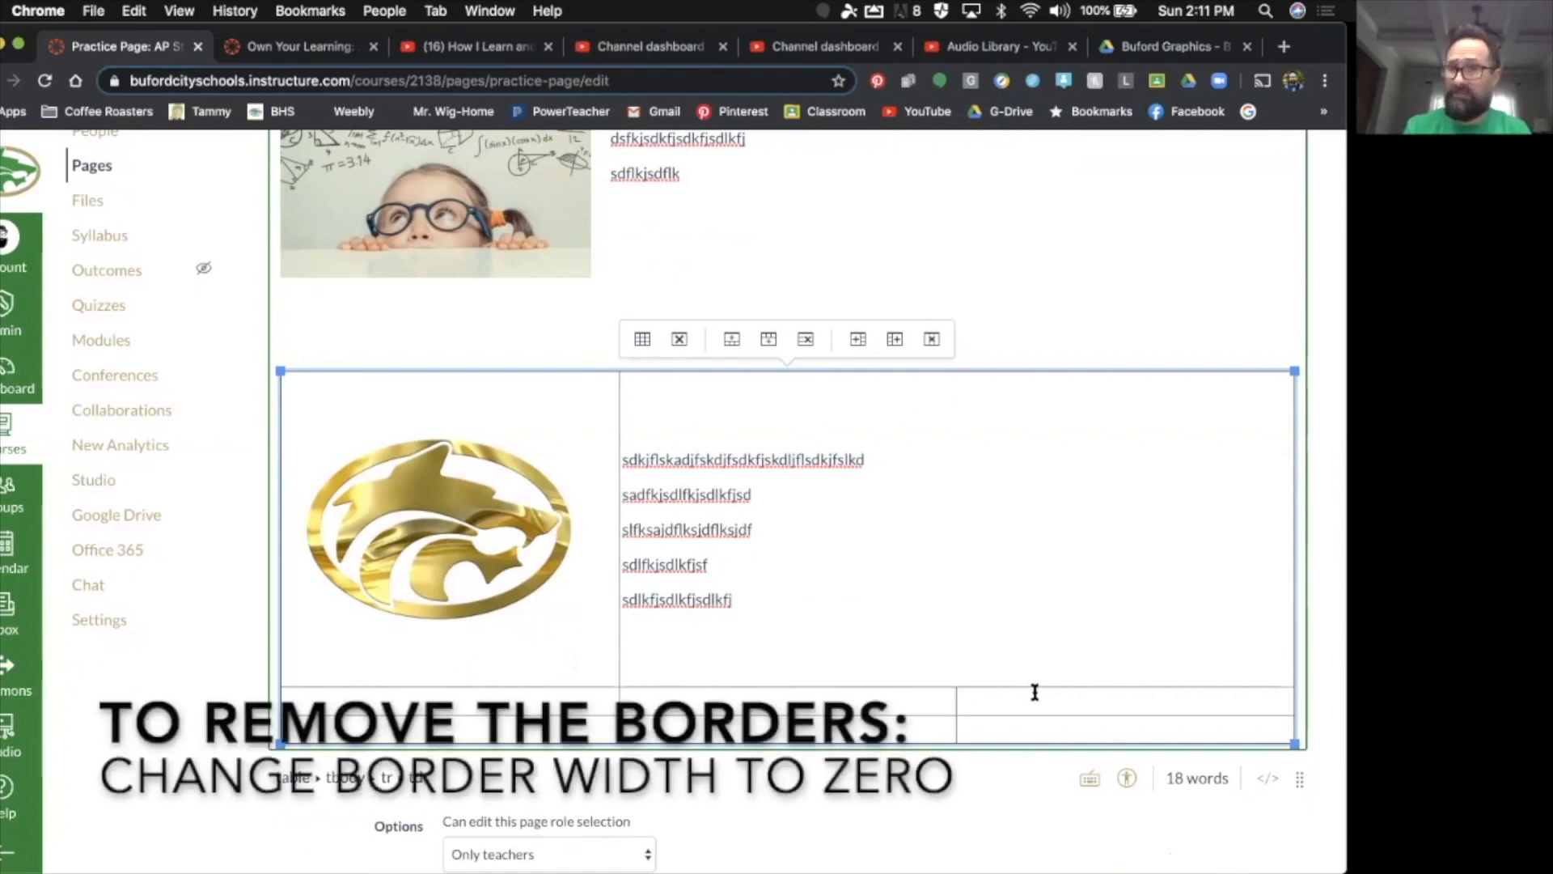